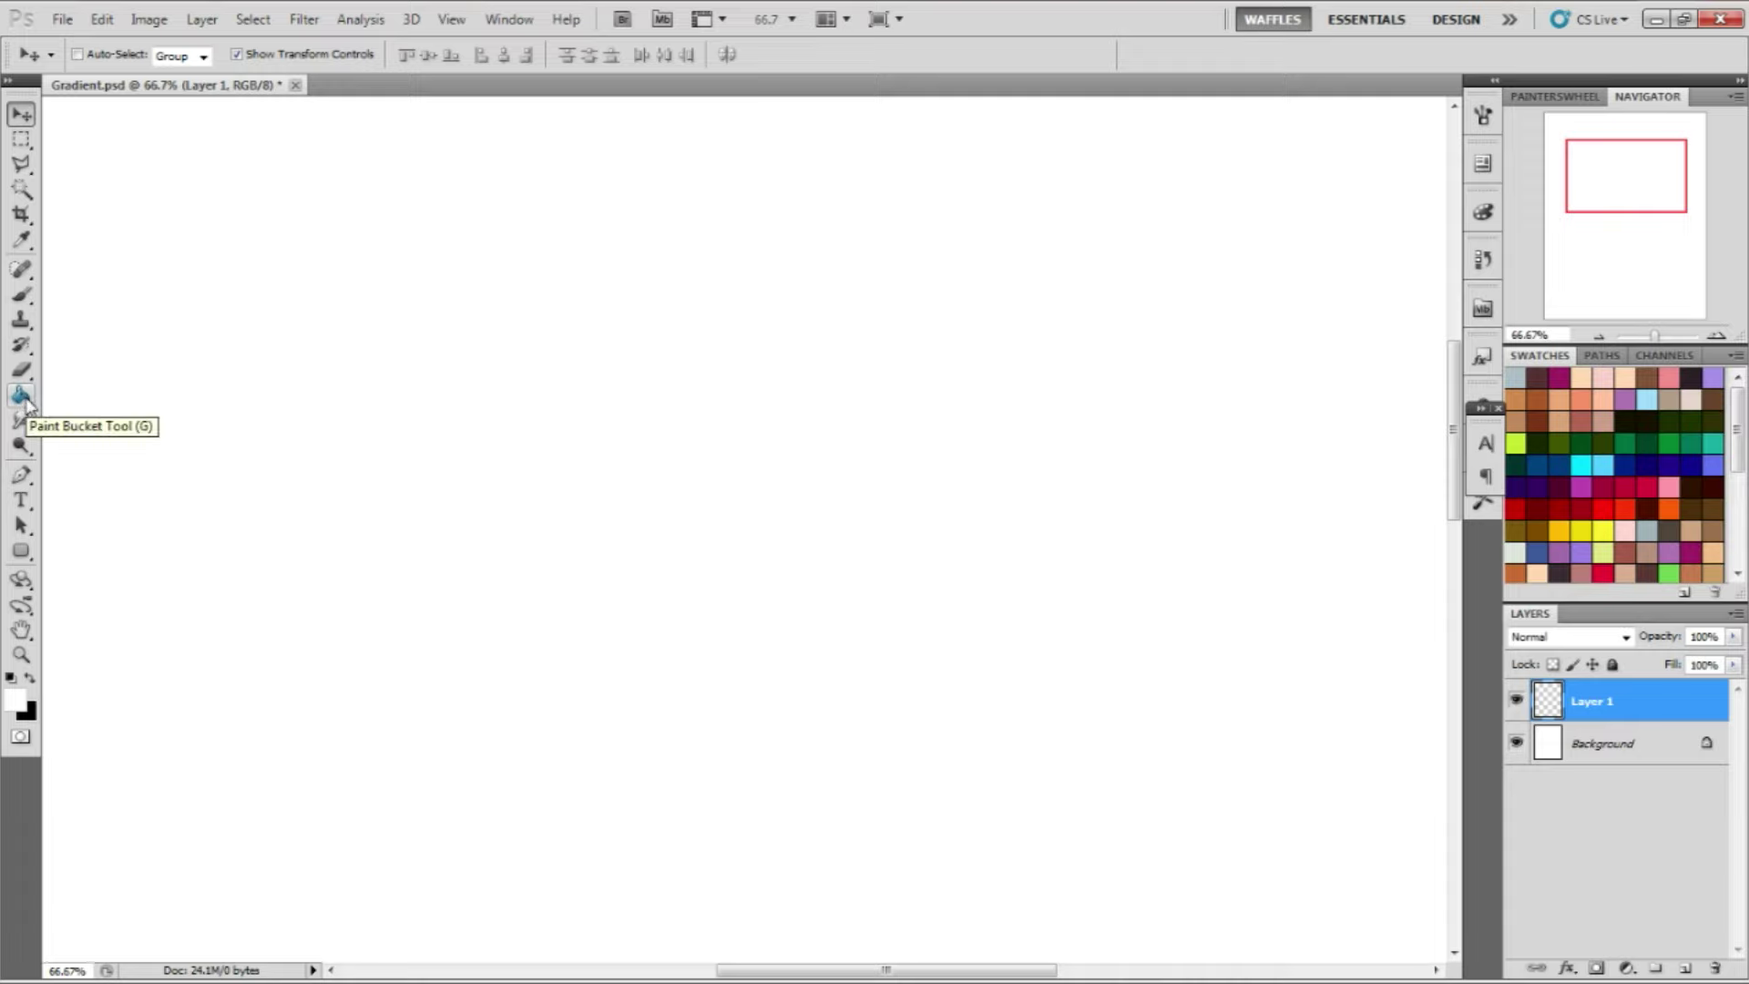
Swap the Paint Bucket for the Gradient Tool in the fill-tools flyout
left_click(23, 397)
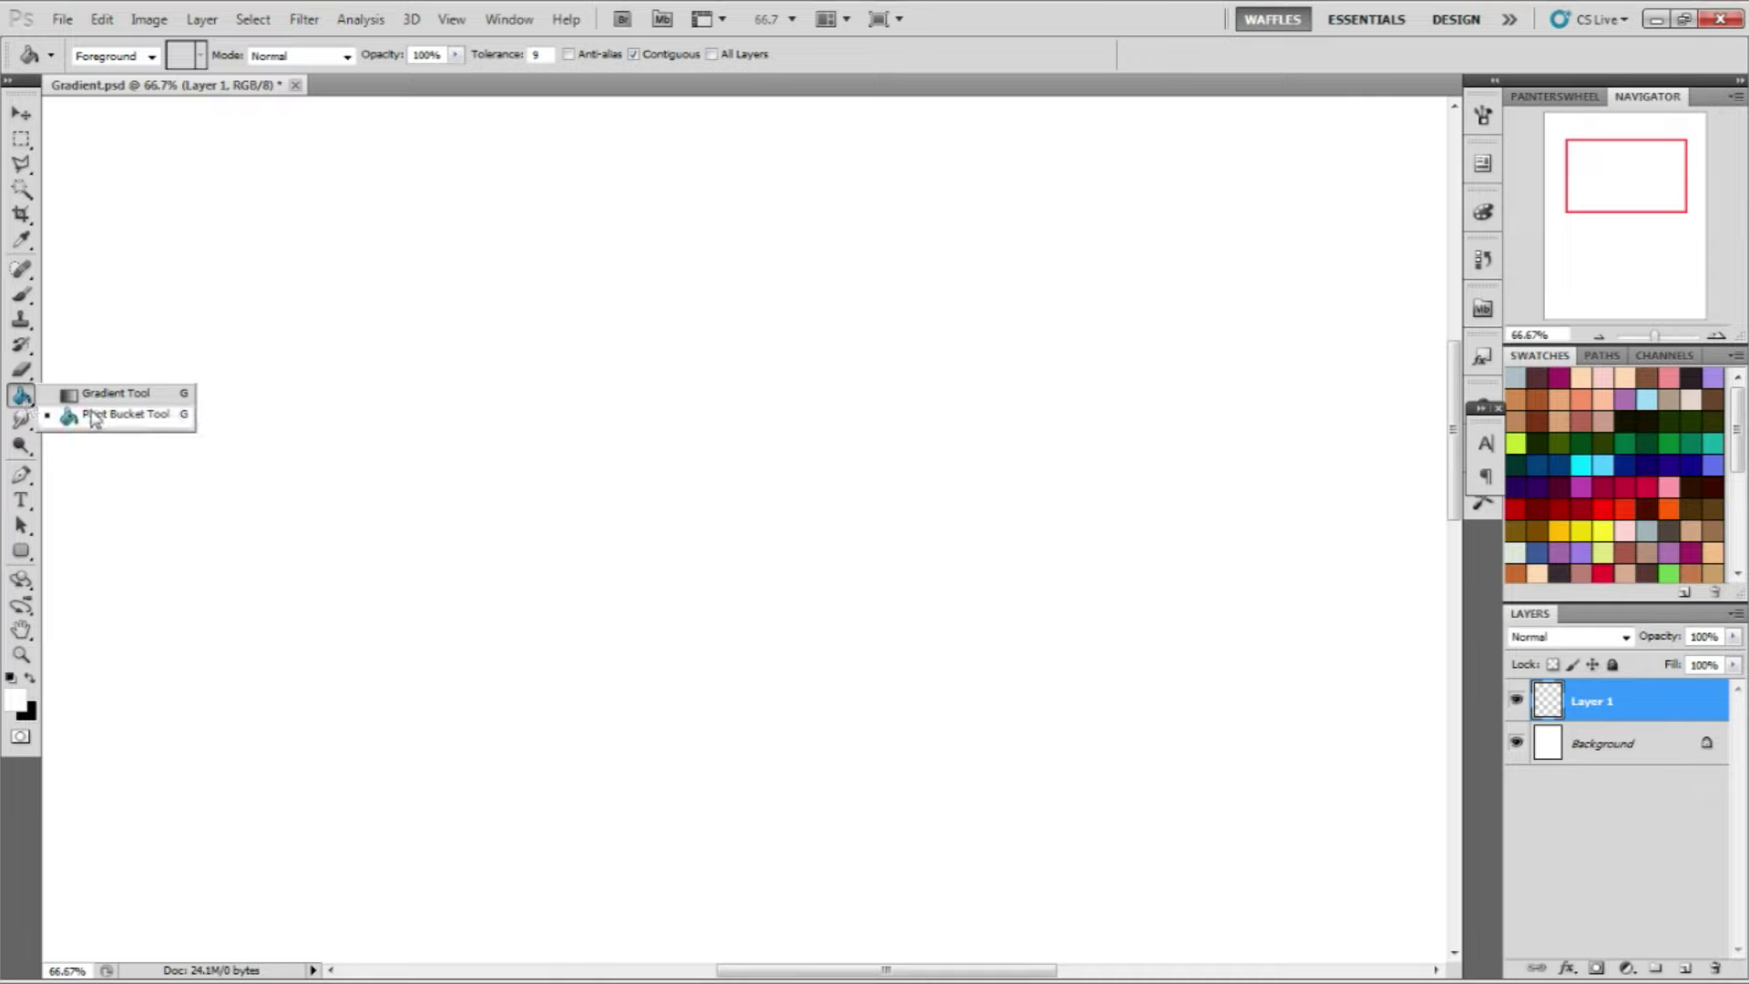
left_click(116, 399)
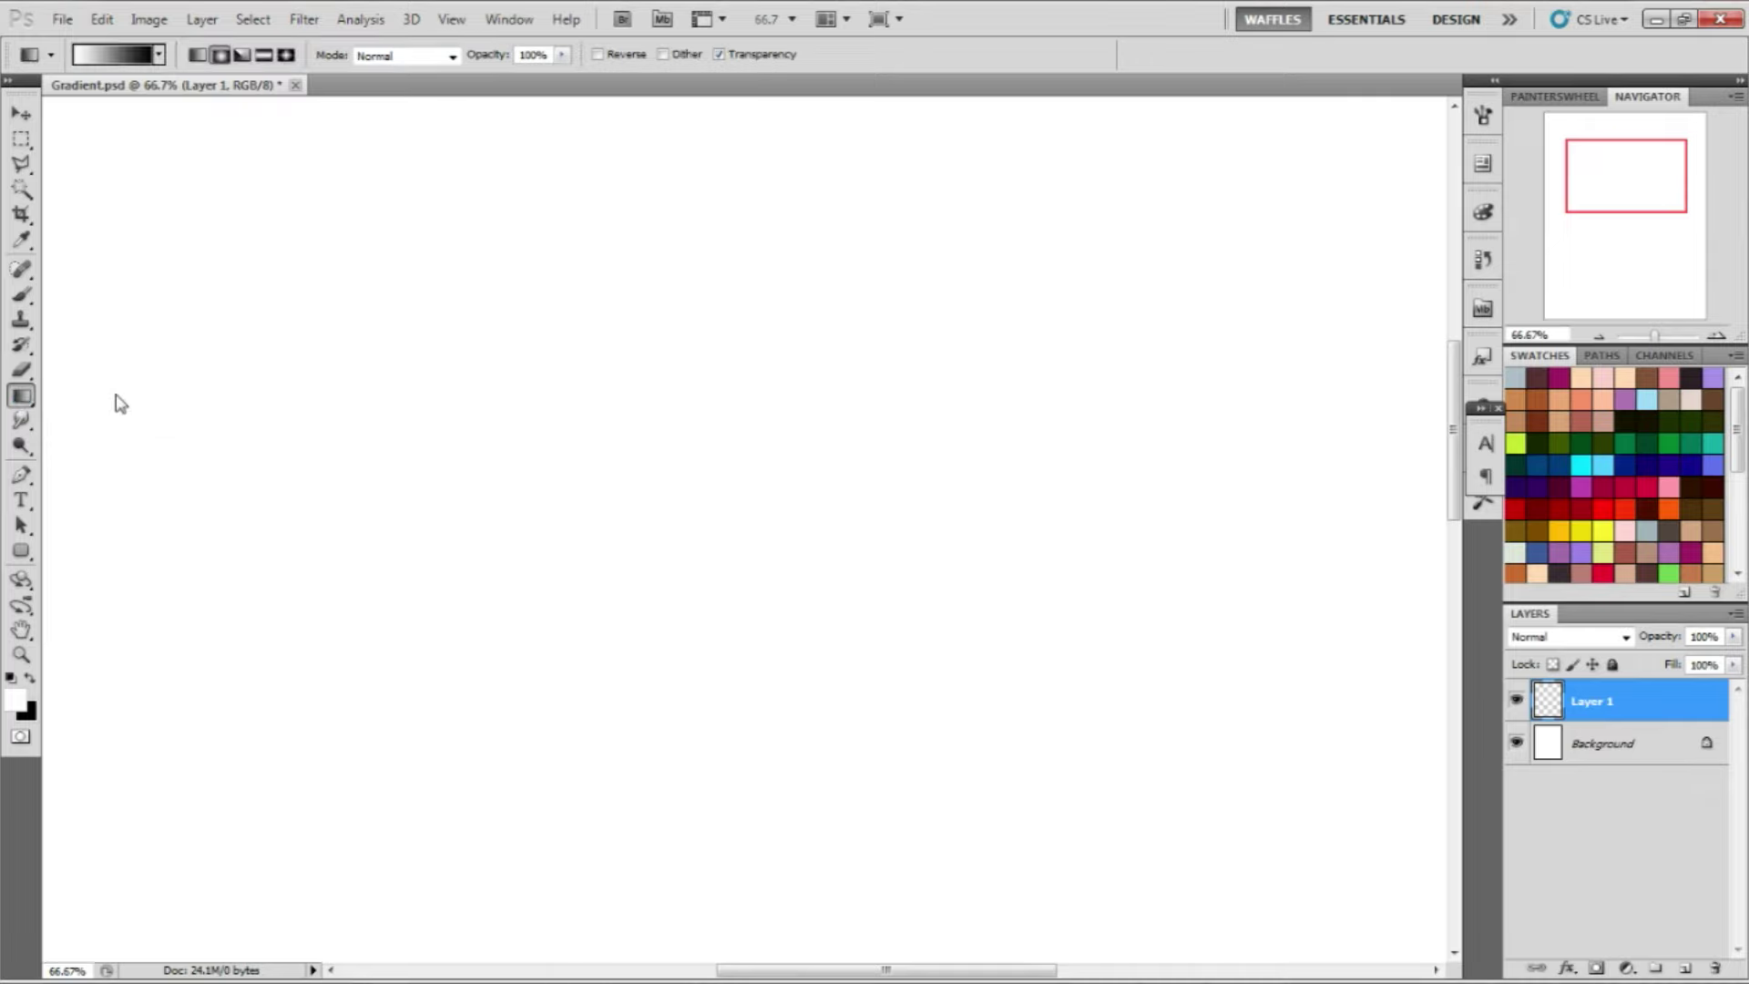
left_click(35, 401)
left_click(78, 412)
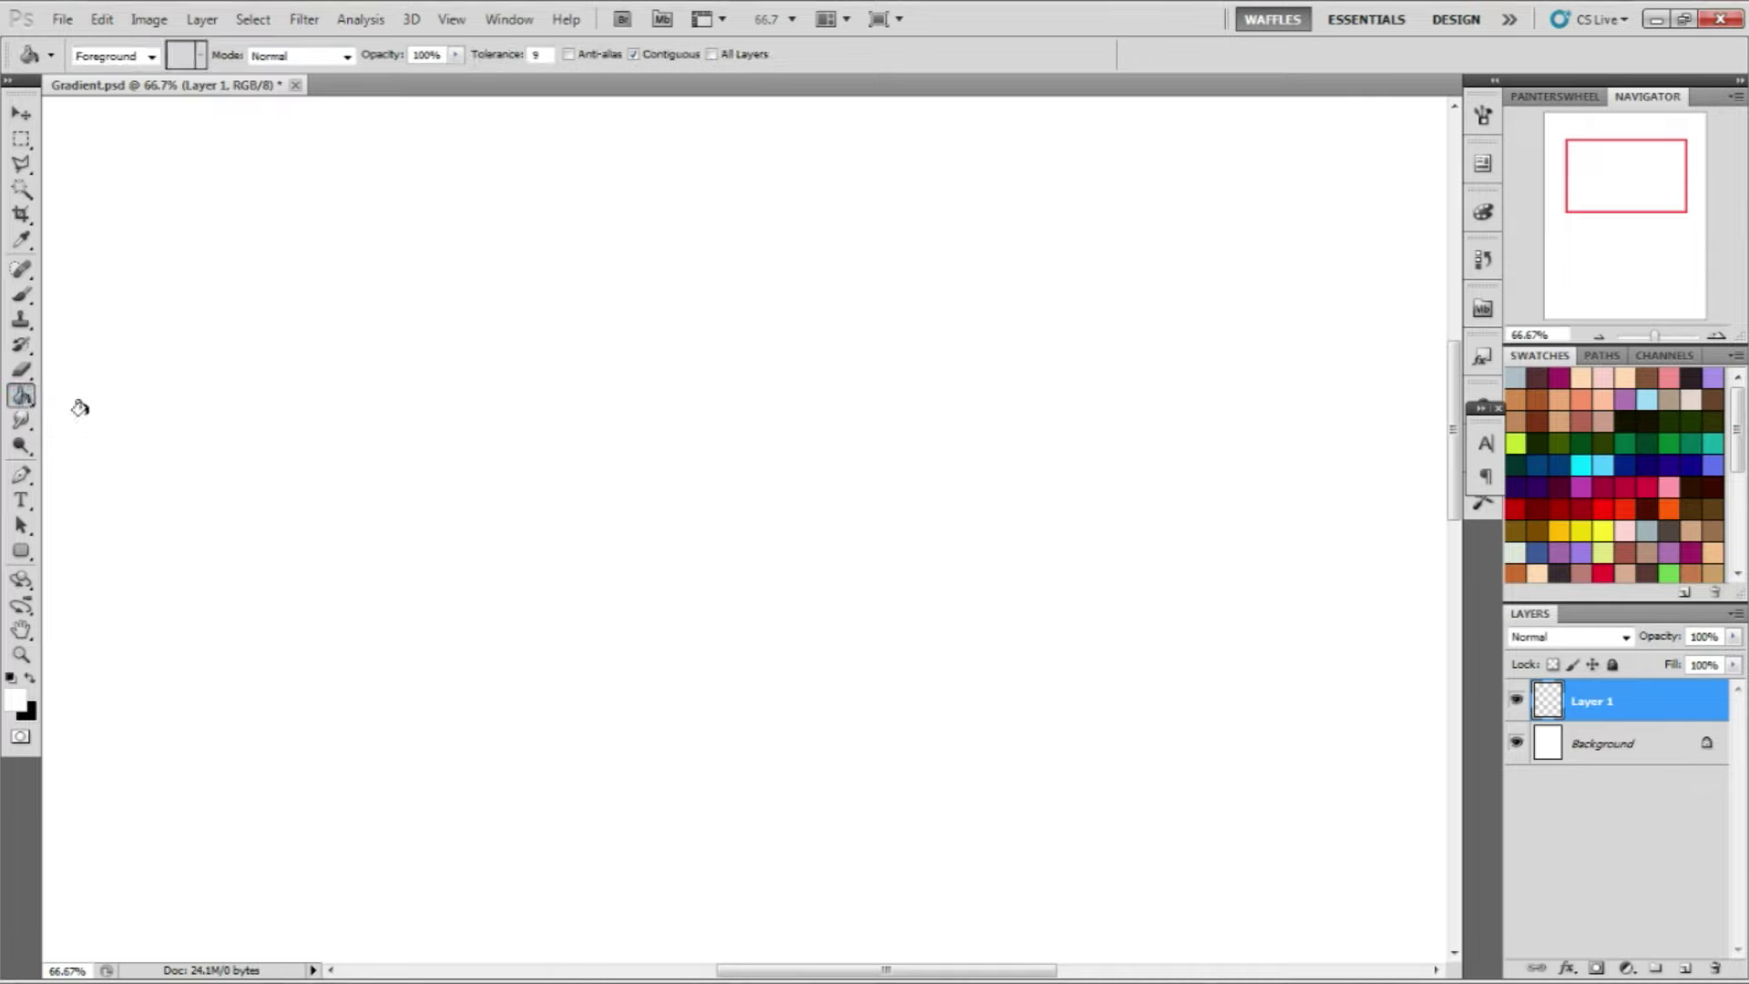
left_click(20, 396)
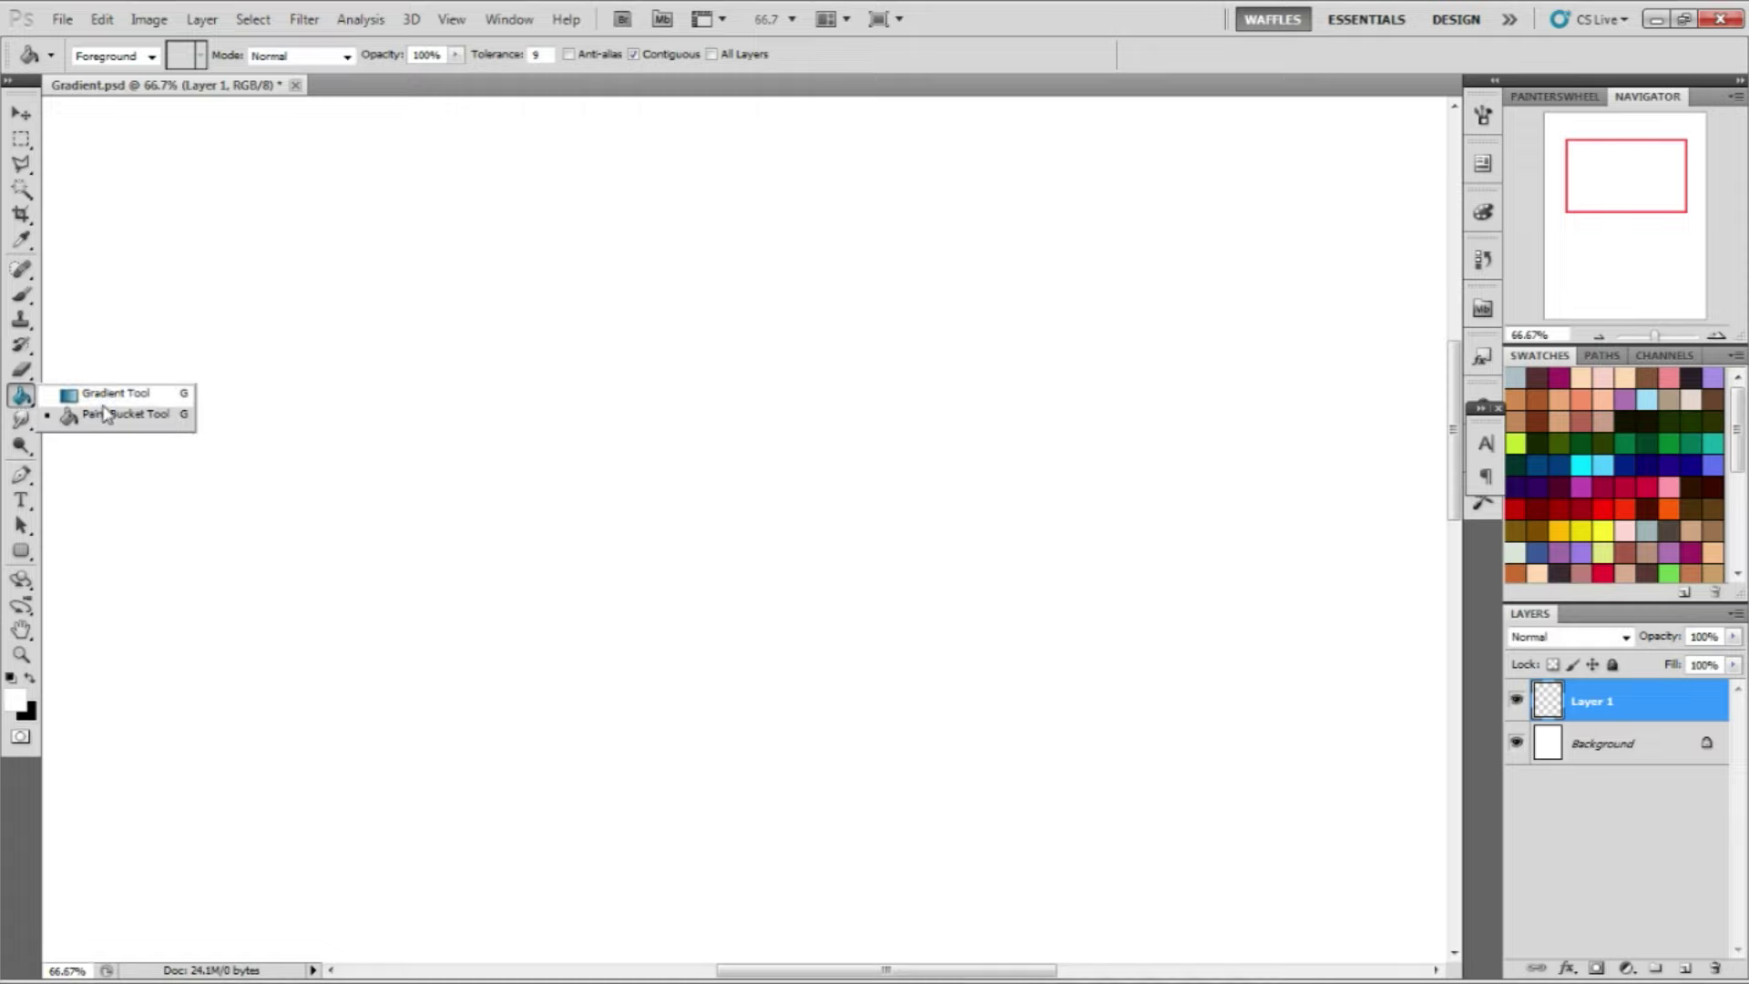
left_click(102, 398)
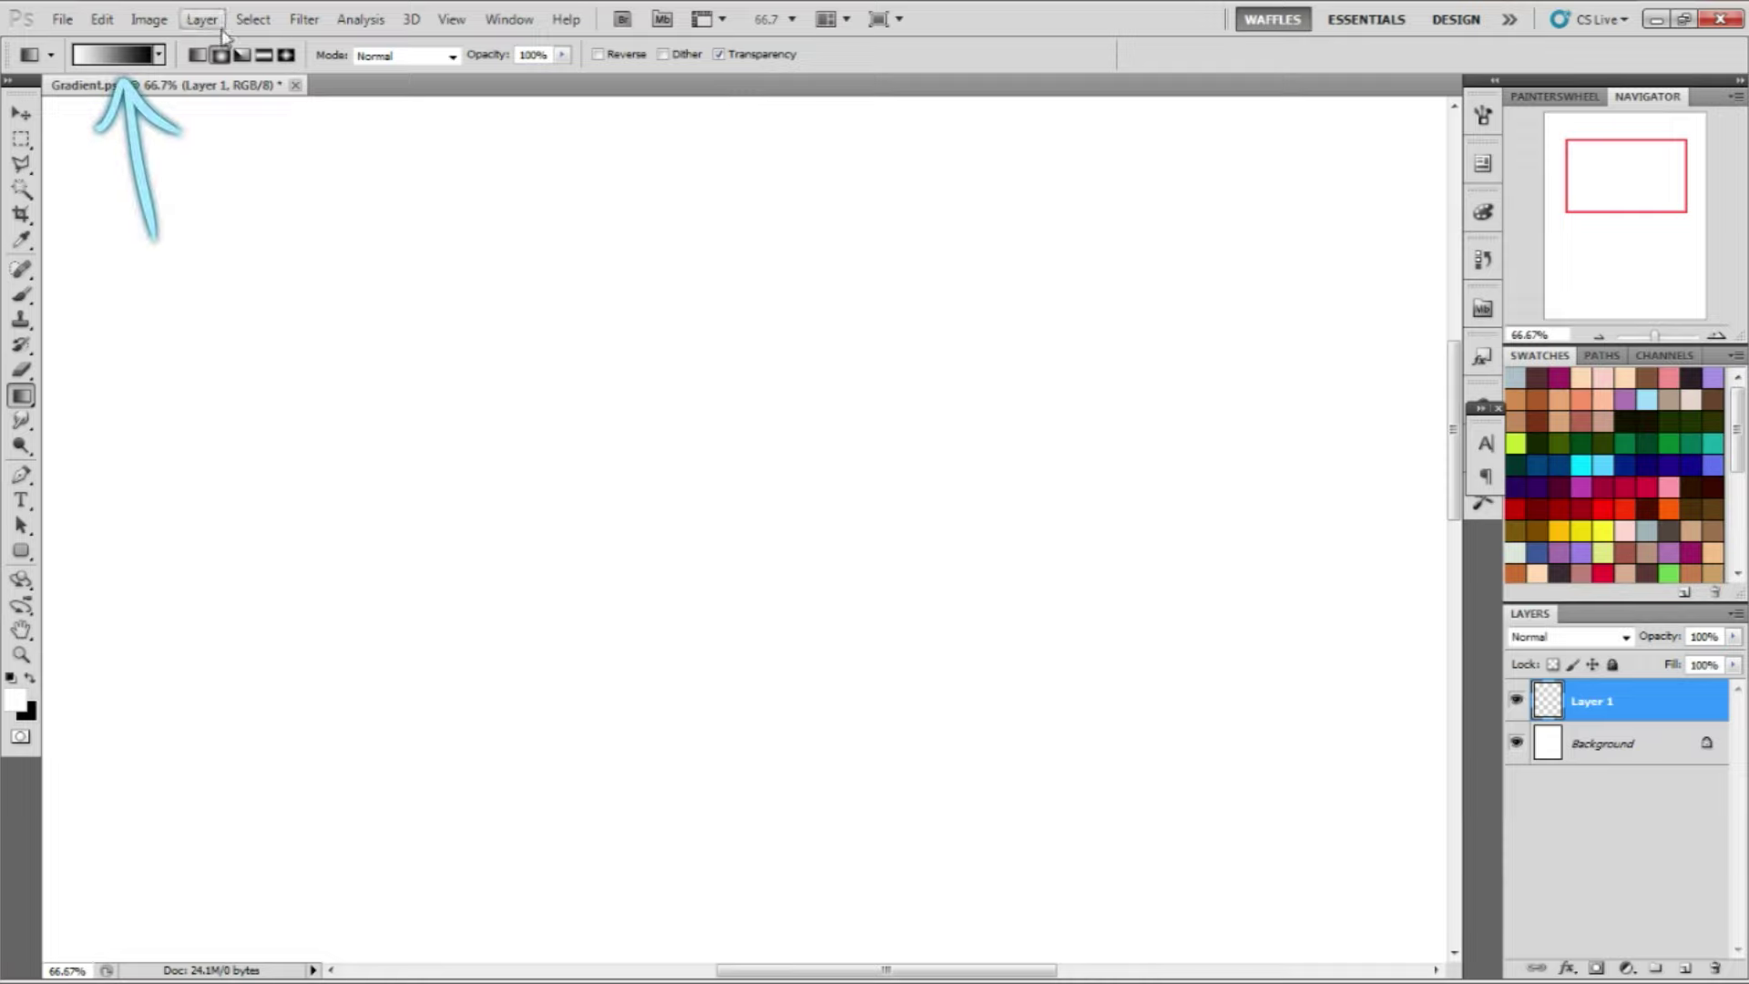
Pick the rainbow preset and drag several linear rainbow gradients across the canvas
left_click(158, 56)
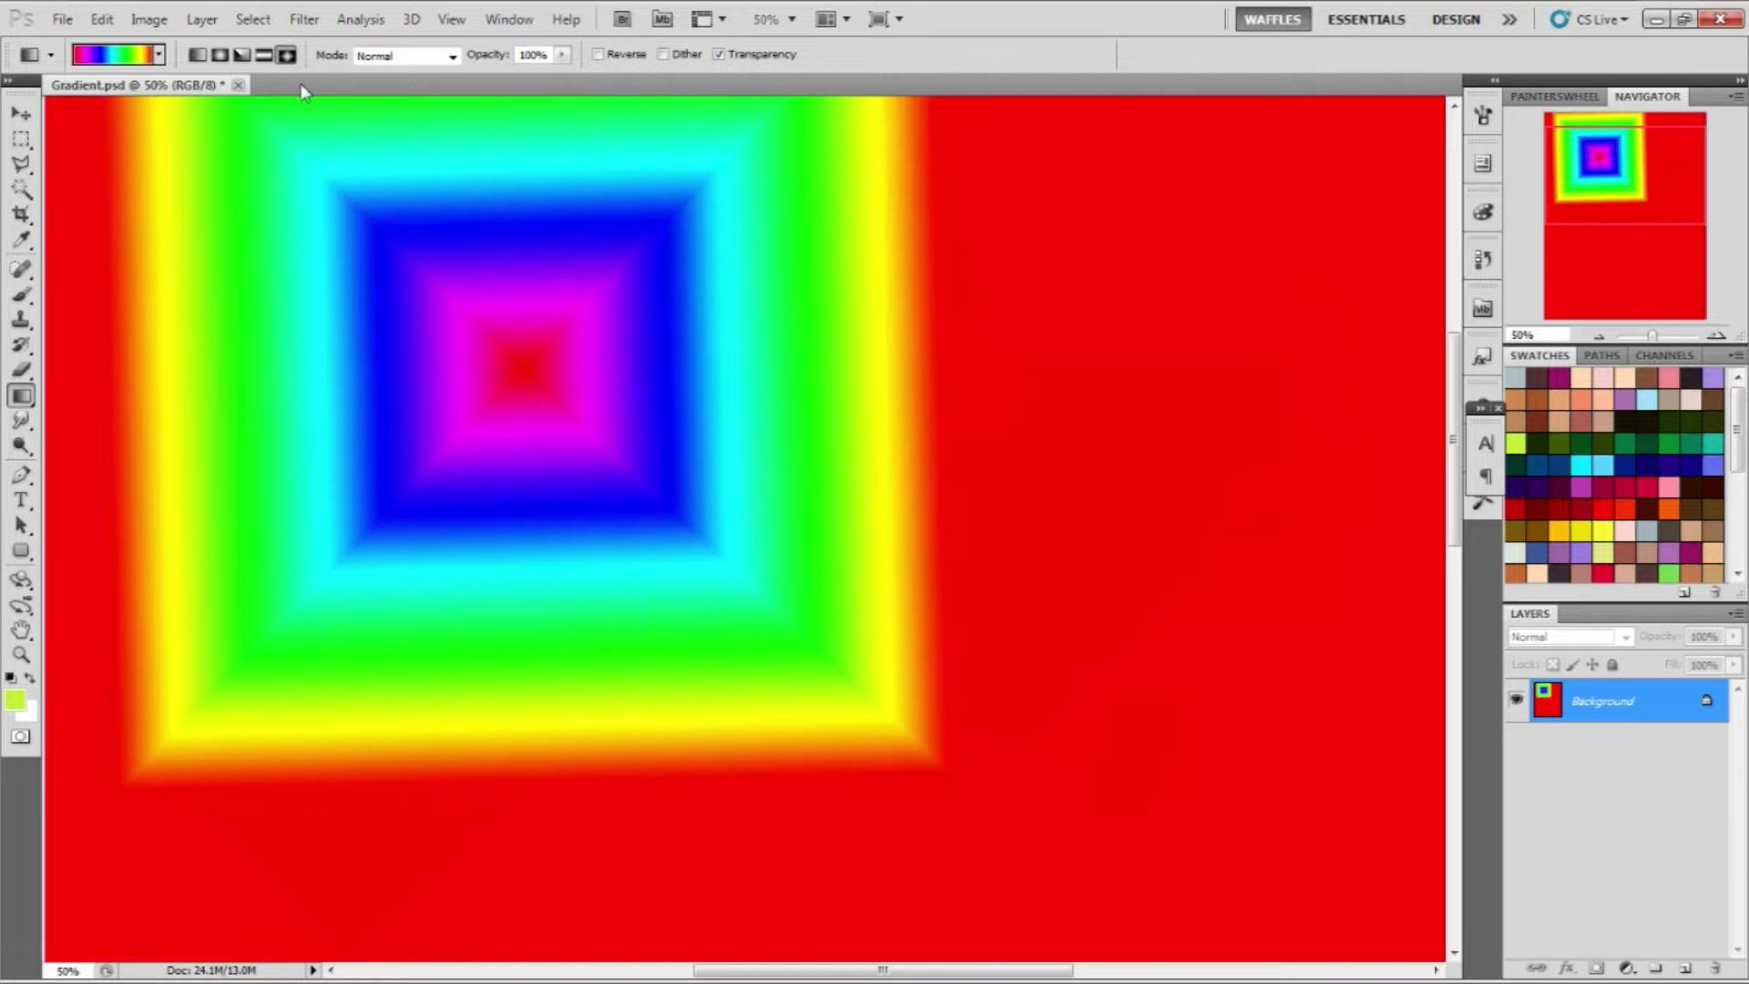
left_click(198, 59)
left_click_drag(800, 359, 156, 801)
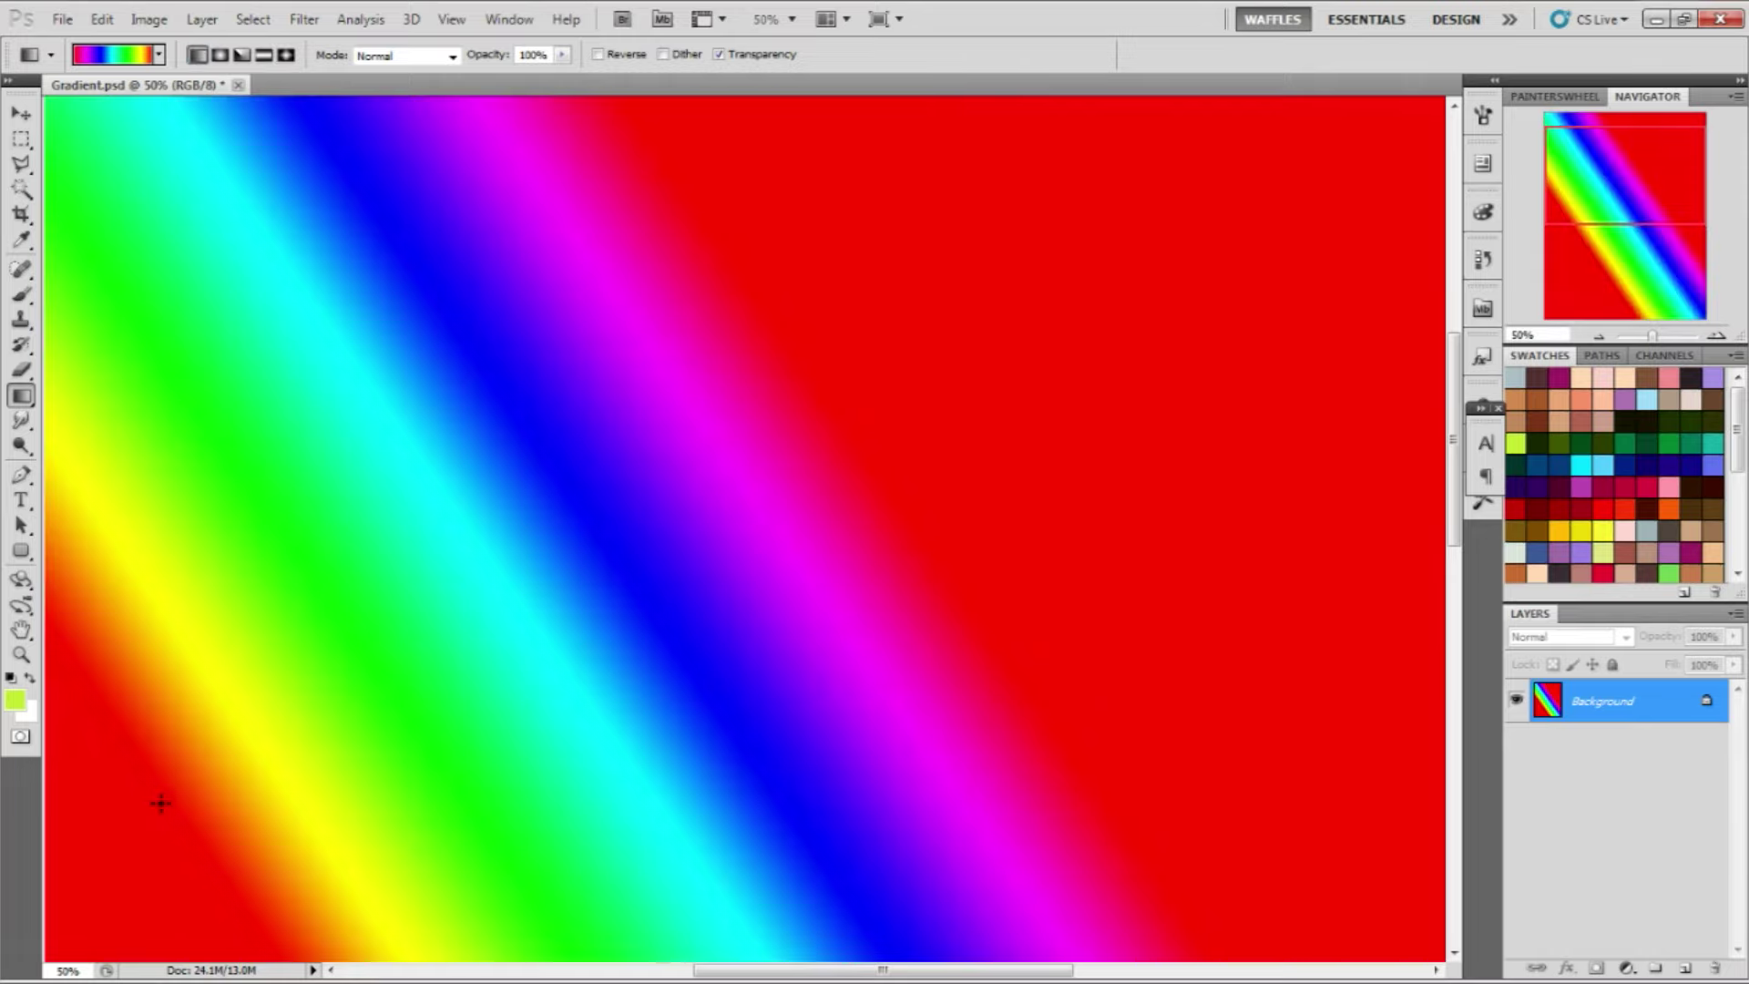
left_click_drag(330, 740, 1275, 346)
left_click_drag(187, 414, 1068, 414)
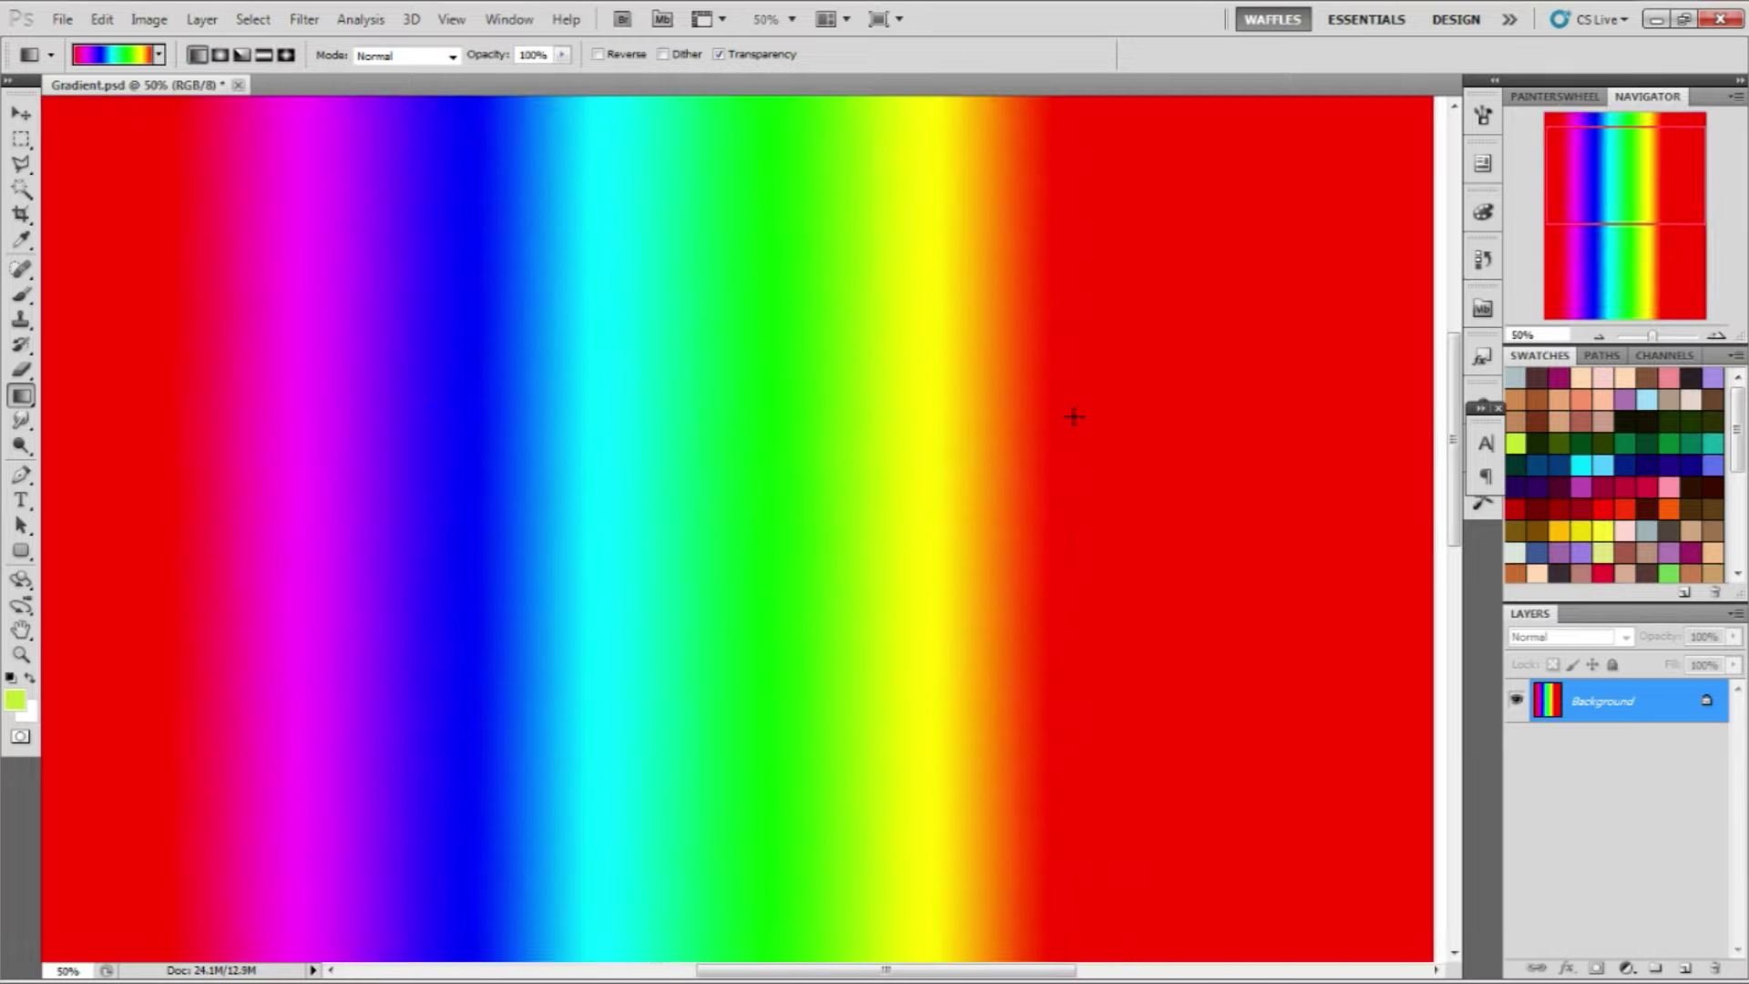
Draw radial rainbow gradients, then reopen the gradient preset list
left_click(221, 54)
left_click_drag(214, 368, 1081, 390)
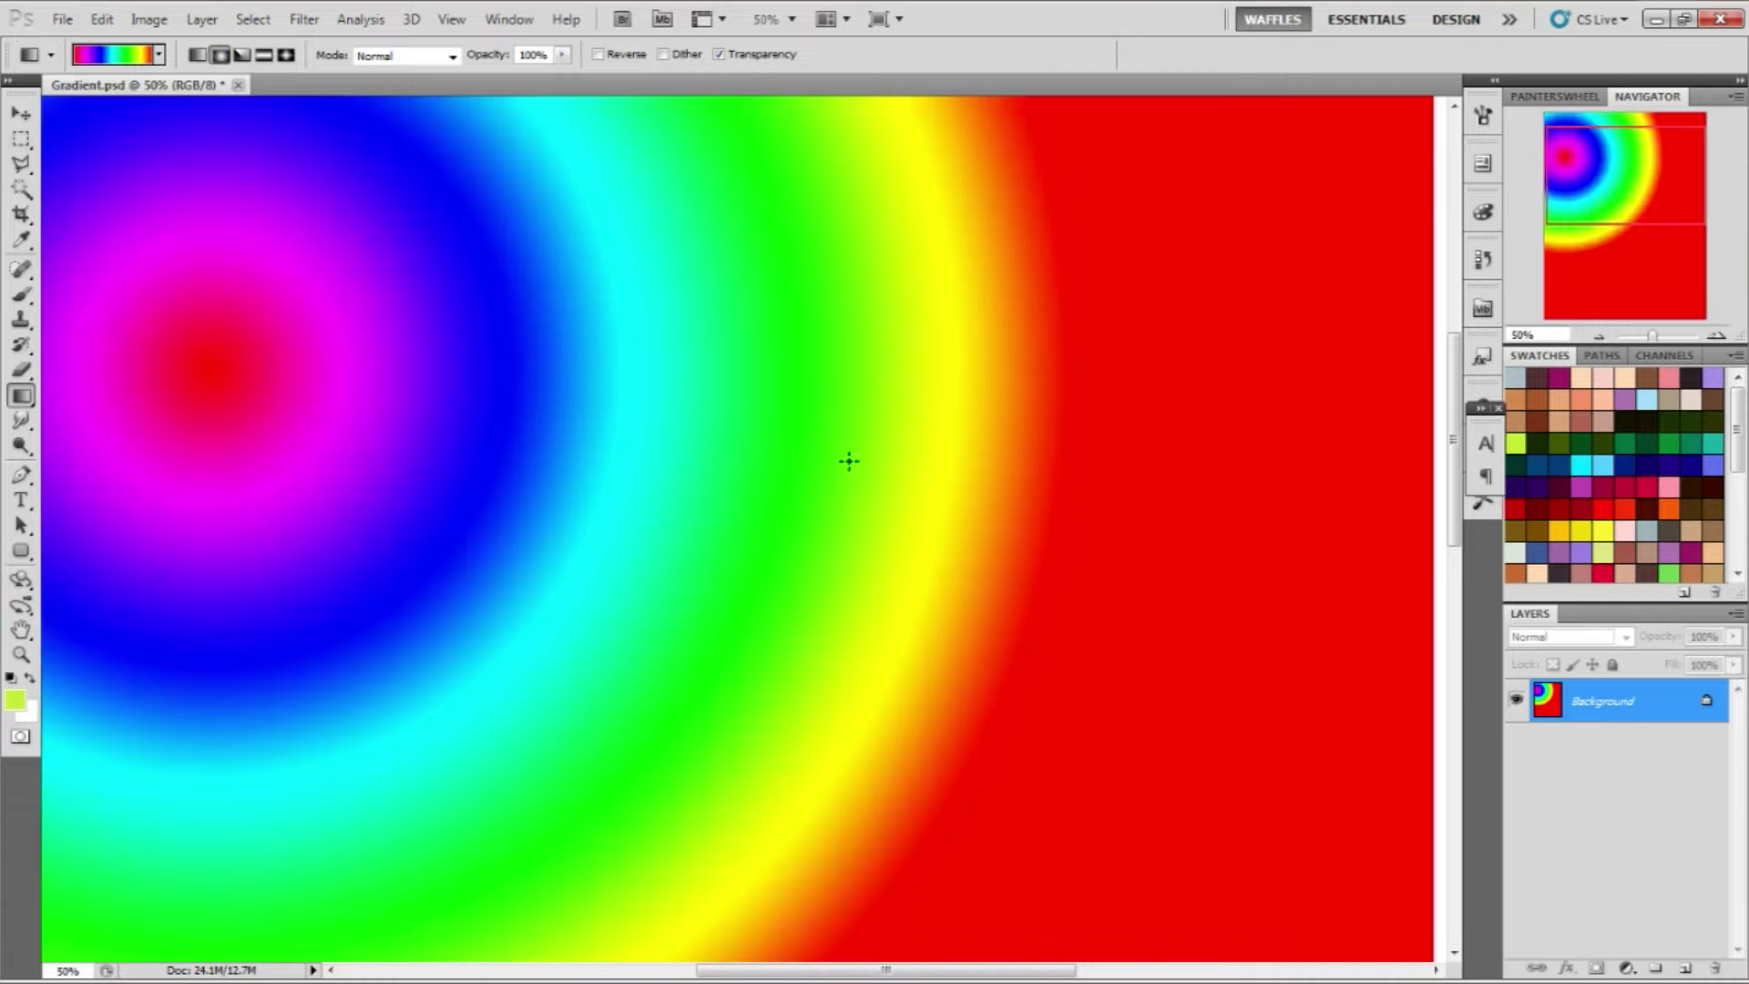
left_click_drag(847, 459, 91, 938)
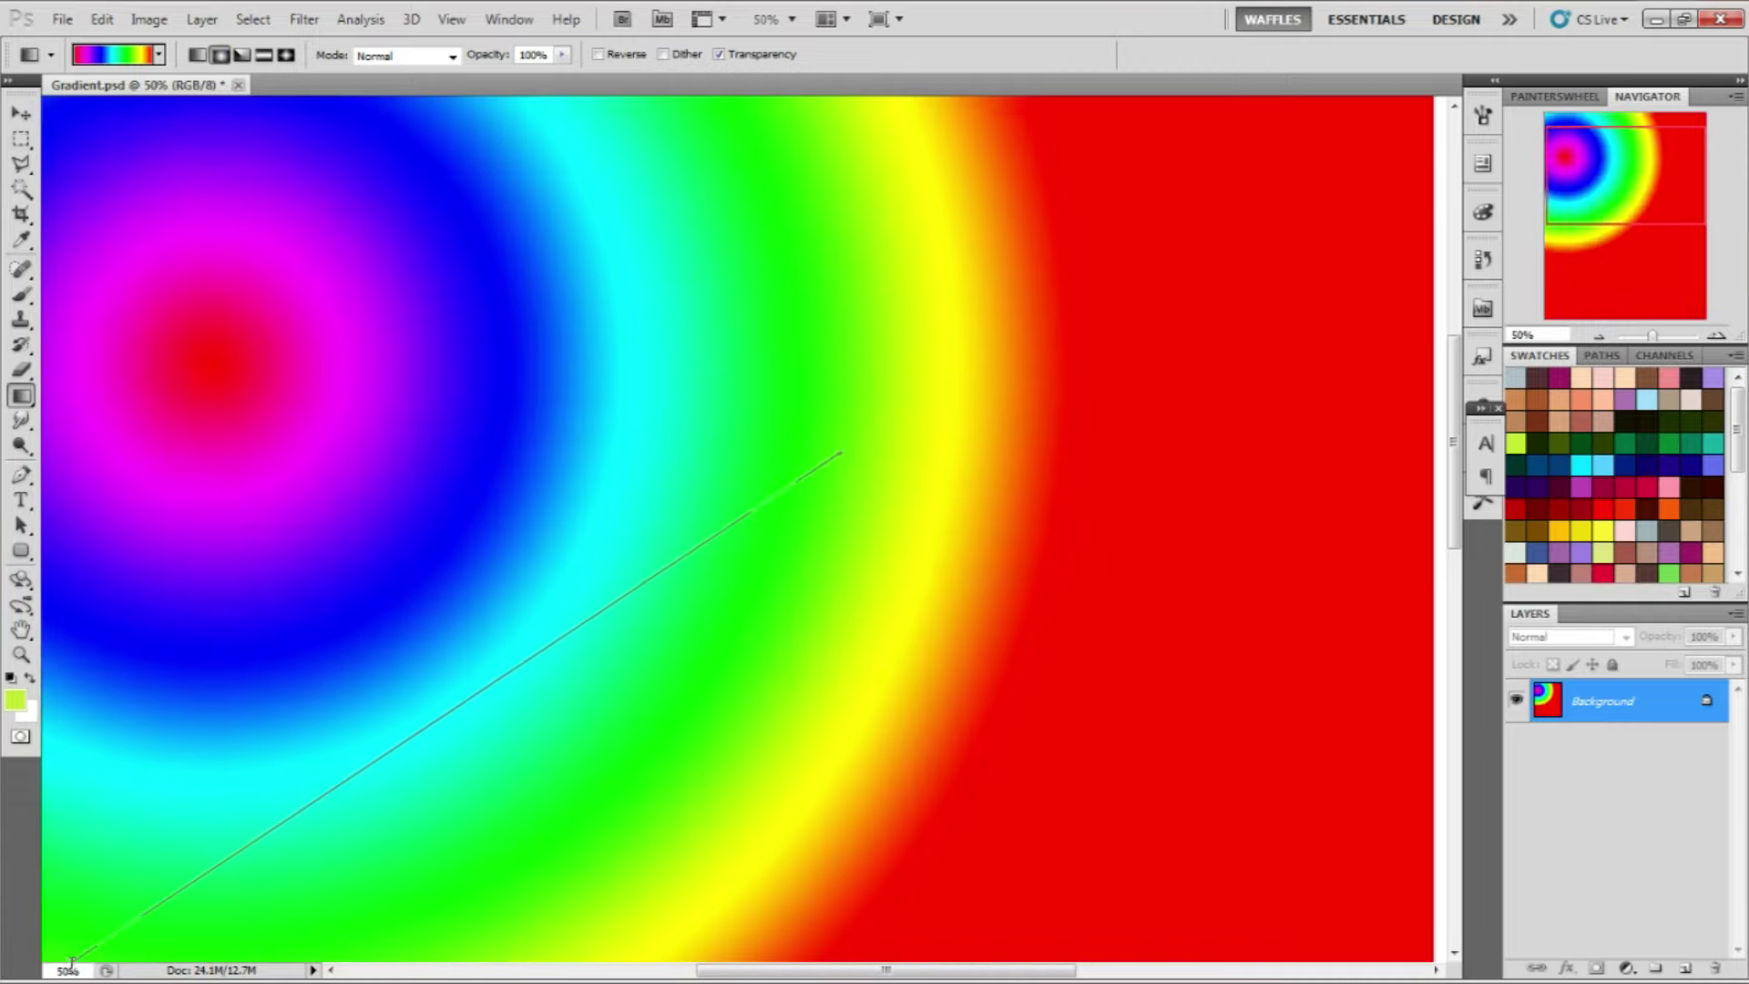
left_click(163, 60)
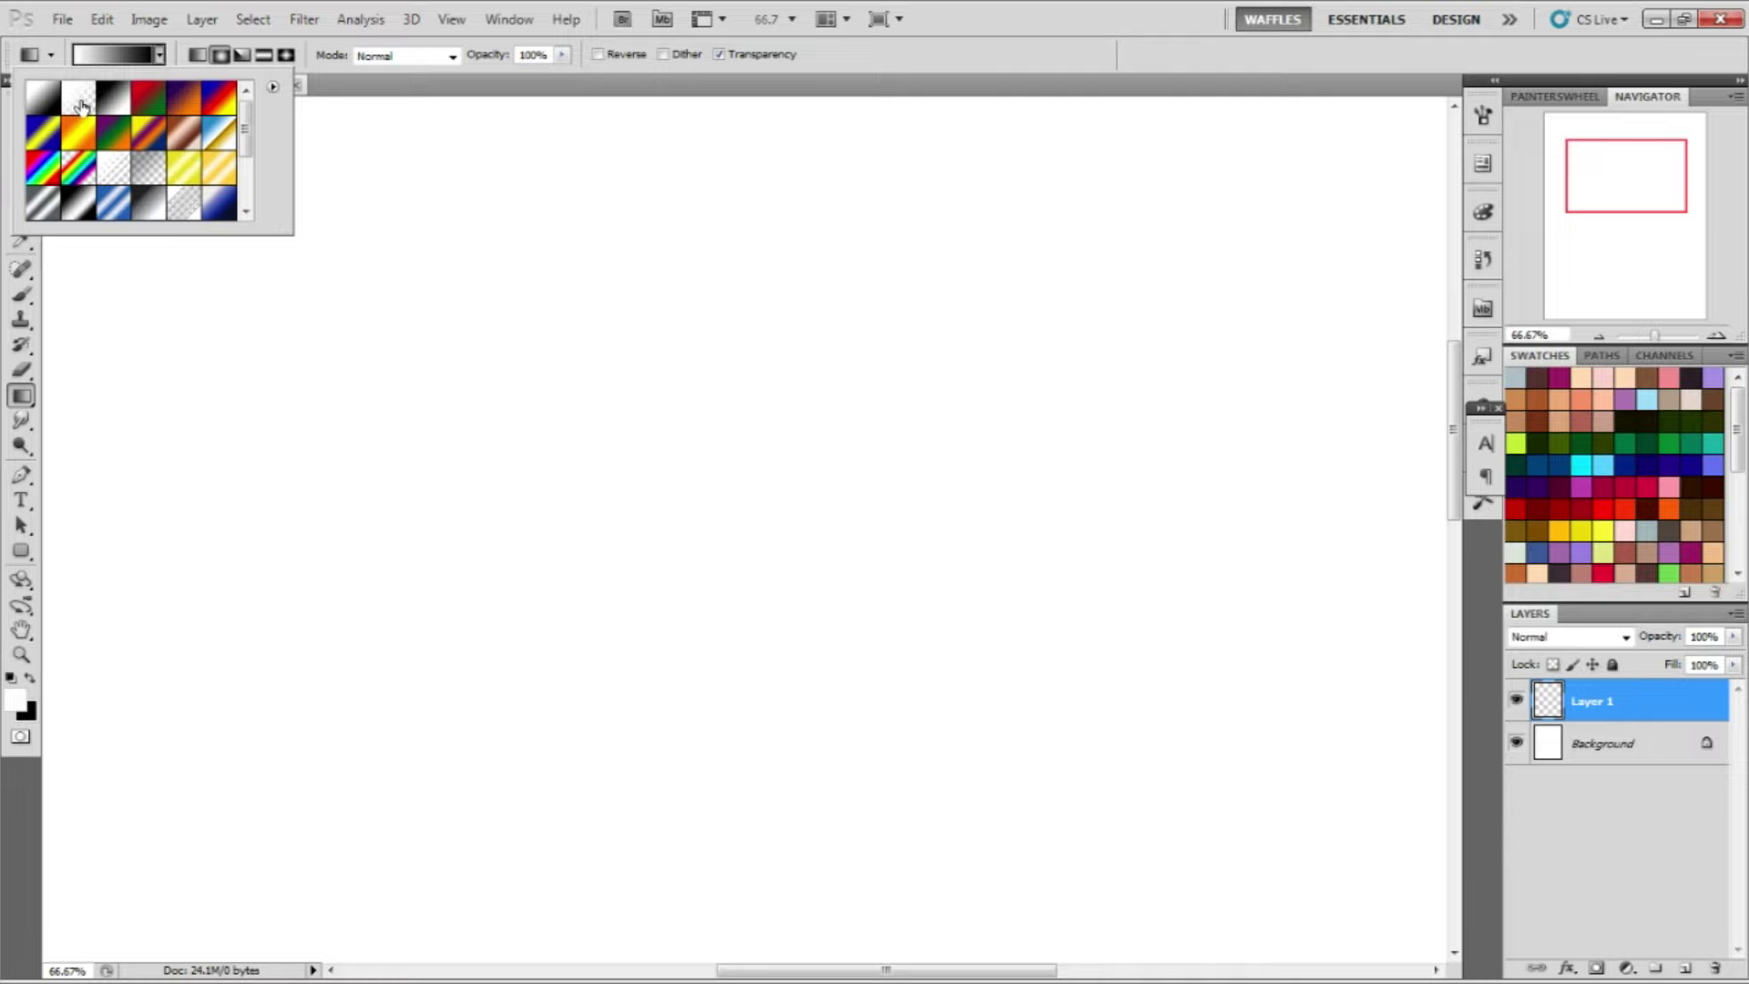
Close the gradient preset picker and set the gradient type to Radial
left_click(287, 52)
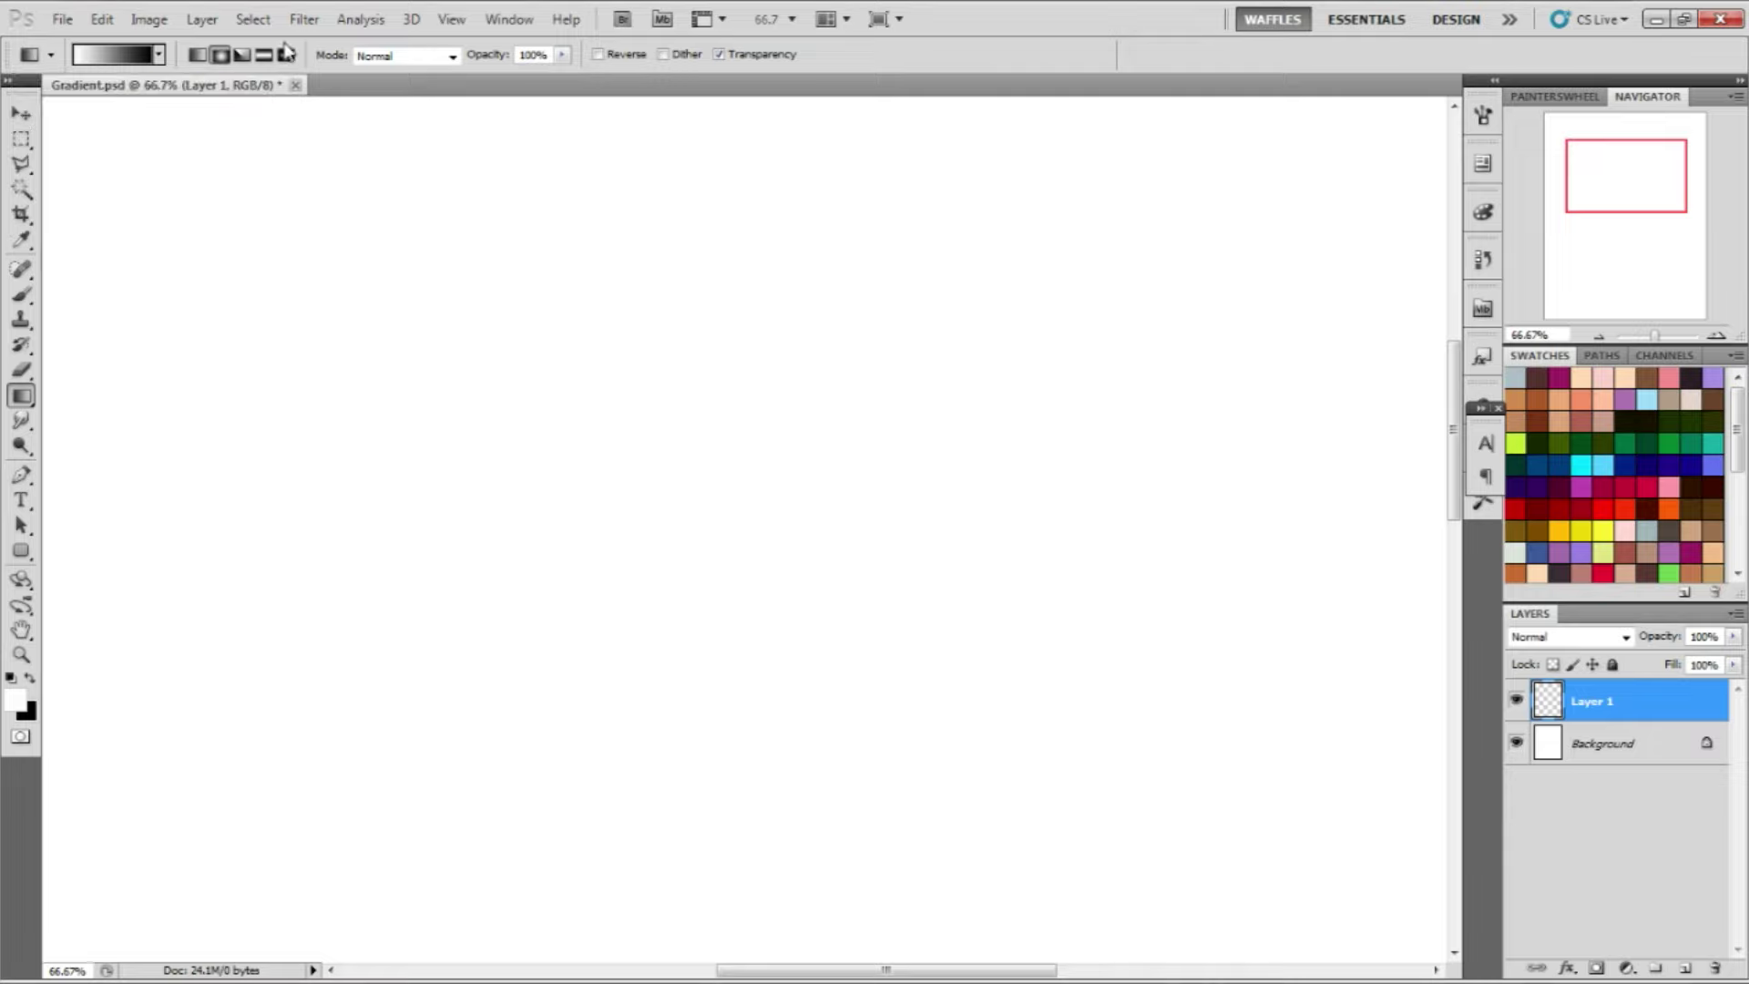
left_click(224, 57)
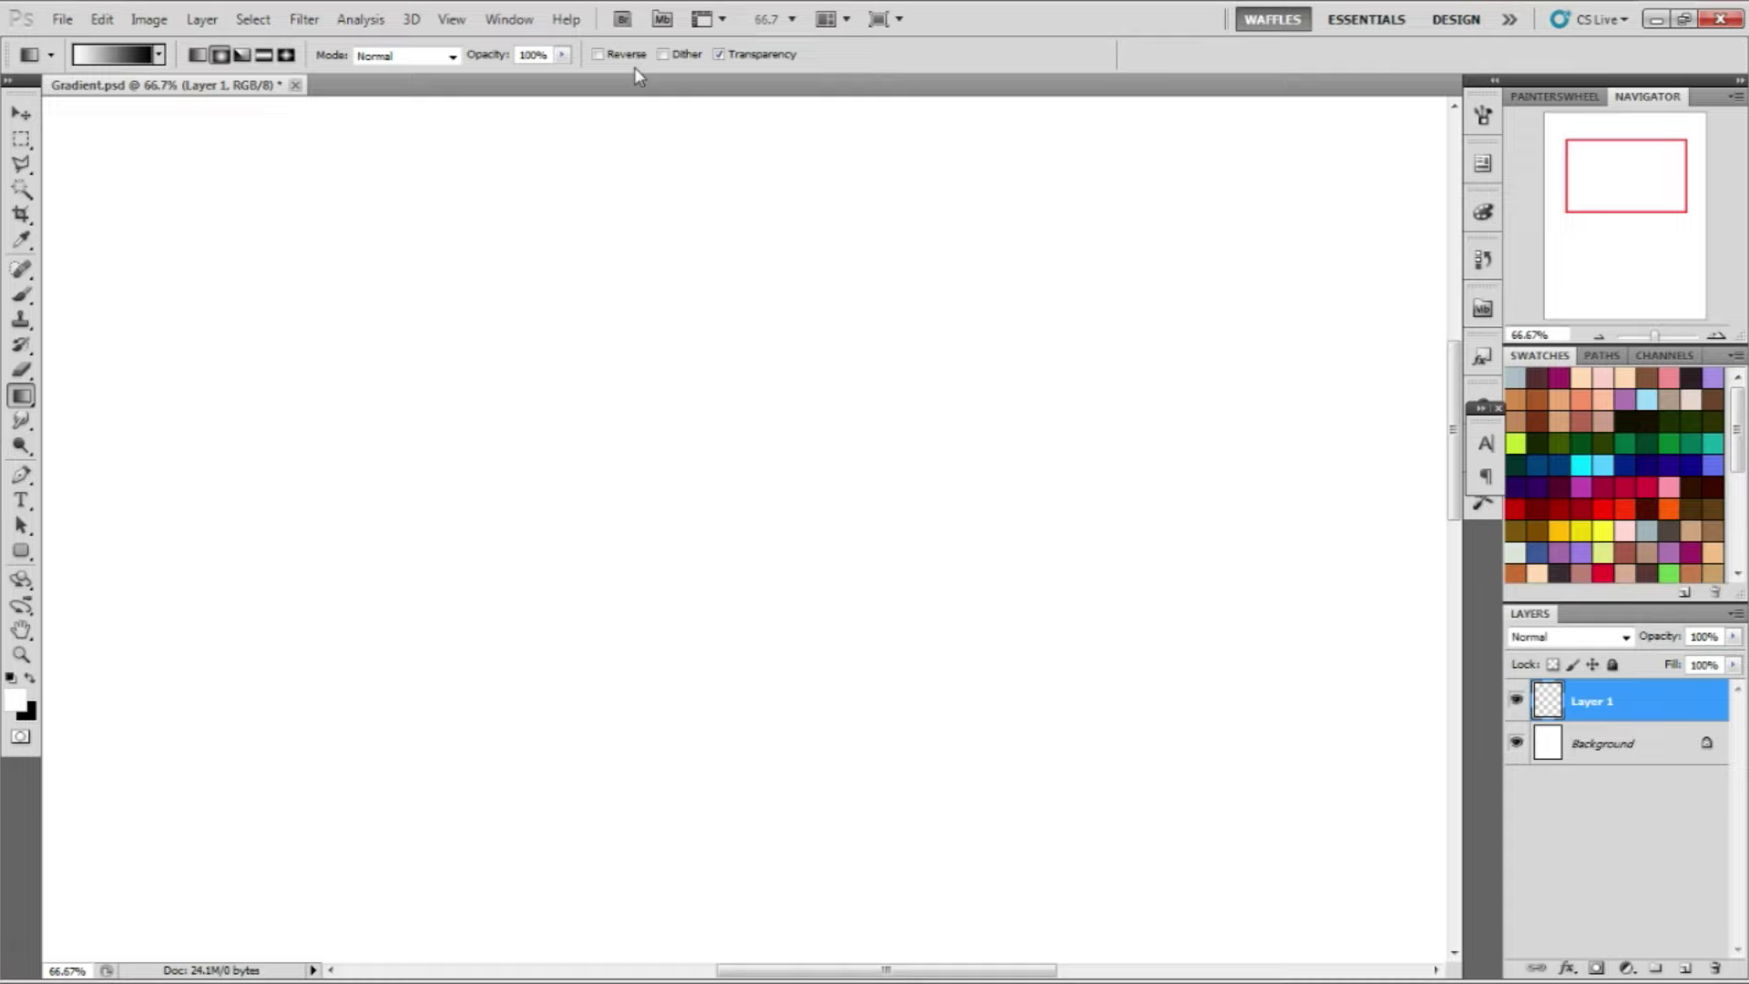
left_click(598, 55)
left_click(626, 56)
Set the foreground colour to light pink #ff9898
left_click(15, 698)
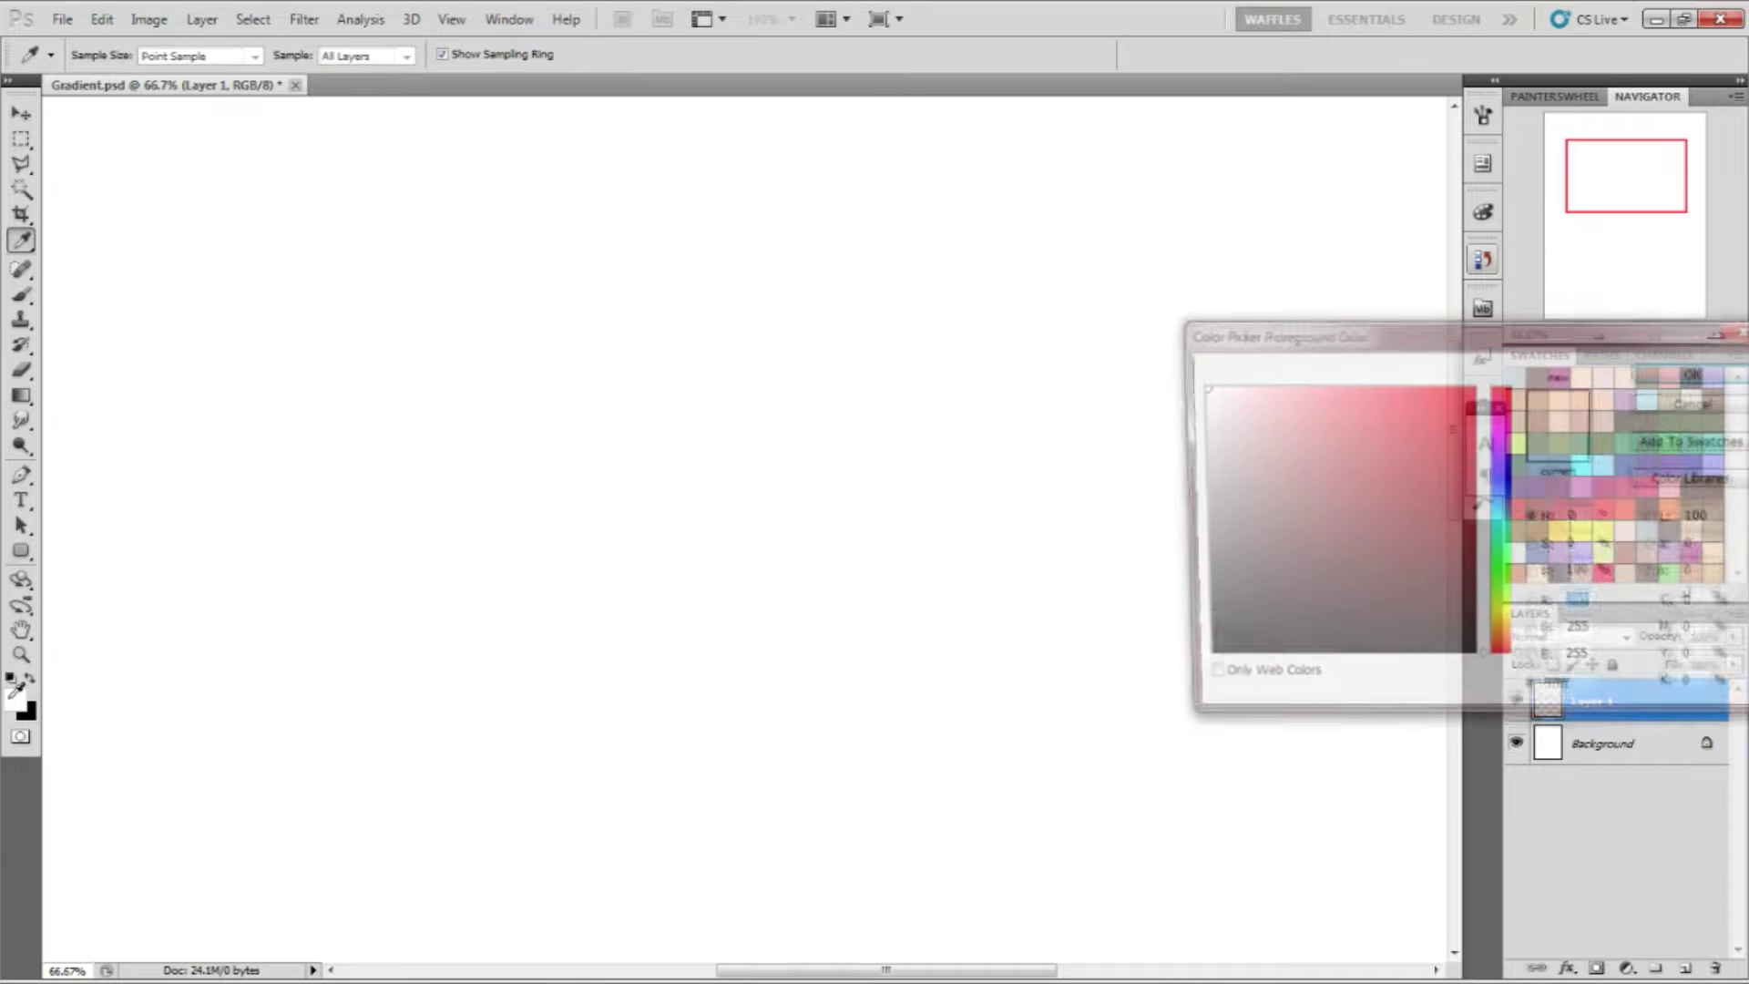
left_click(1424, 398)
left_click(1307, 382)
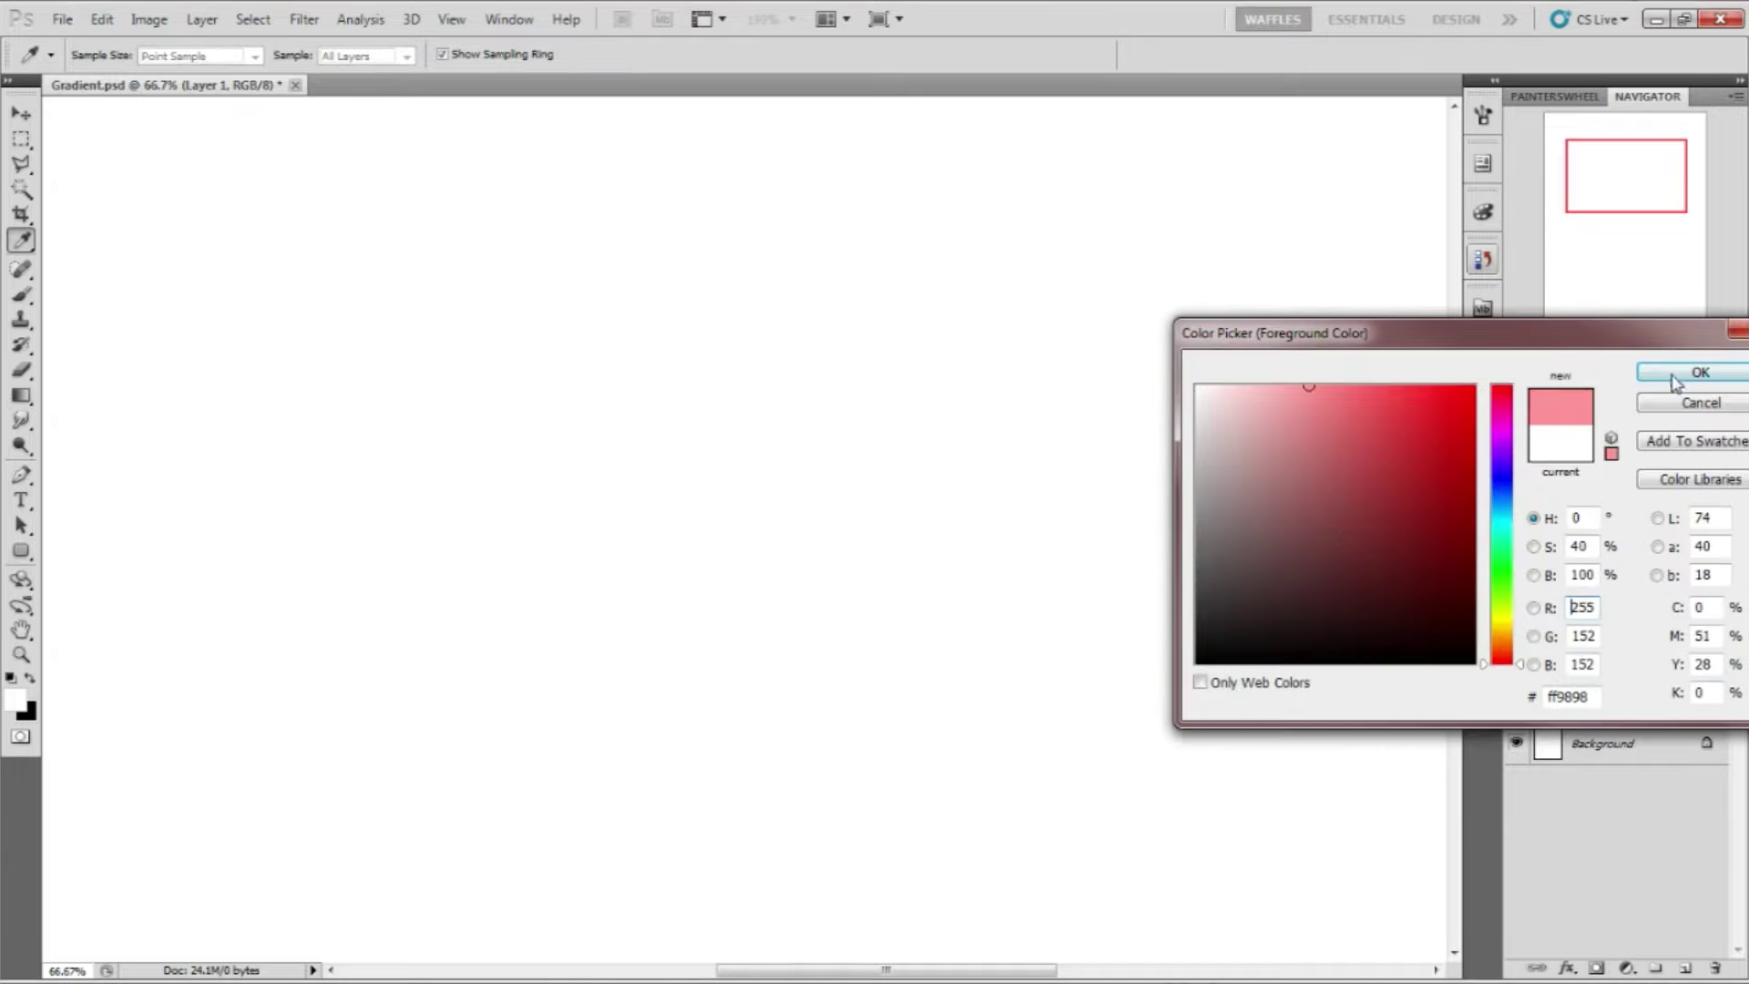
left_click(1699, 372)
Drag a pink-to-black radial gradient, then replace it with a diagonal linear one
left_click_drag(240, 387, 1275, 603)
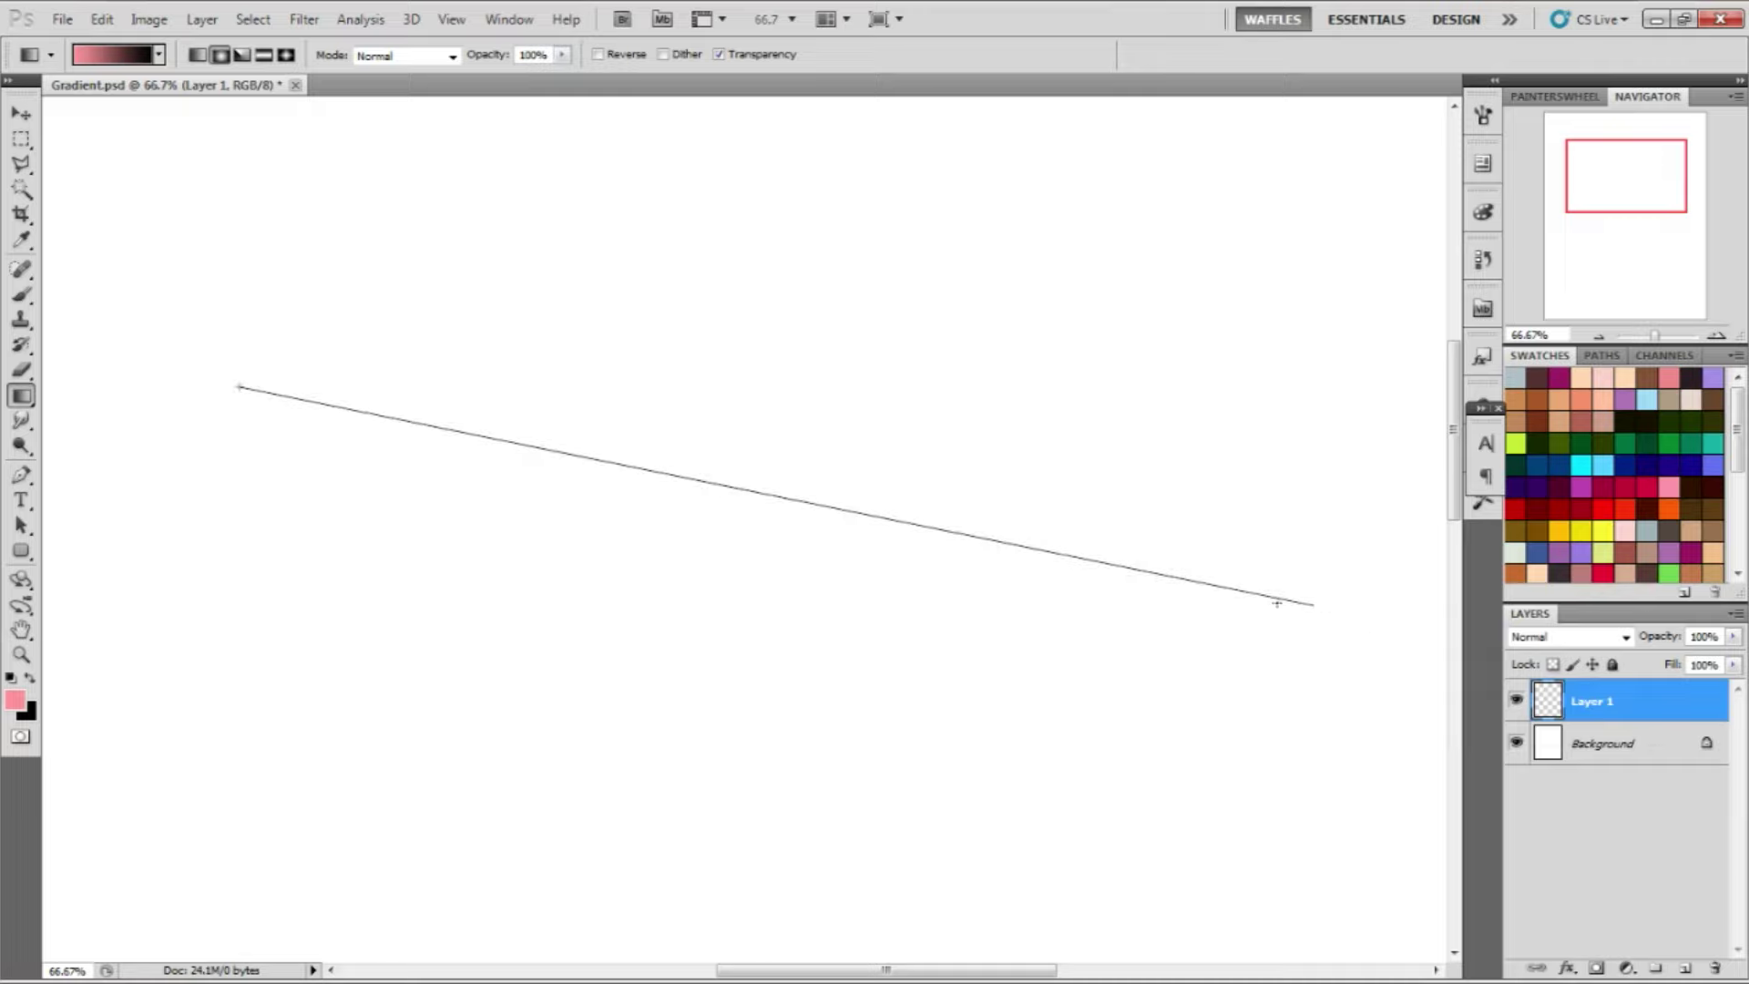
left_click_drag(1275, 603, 1271, 602)
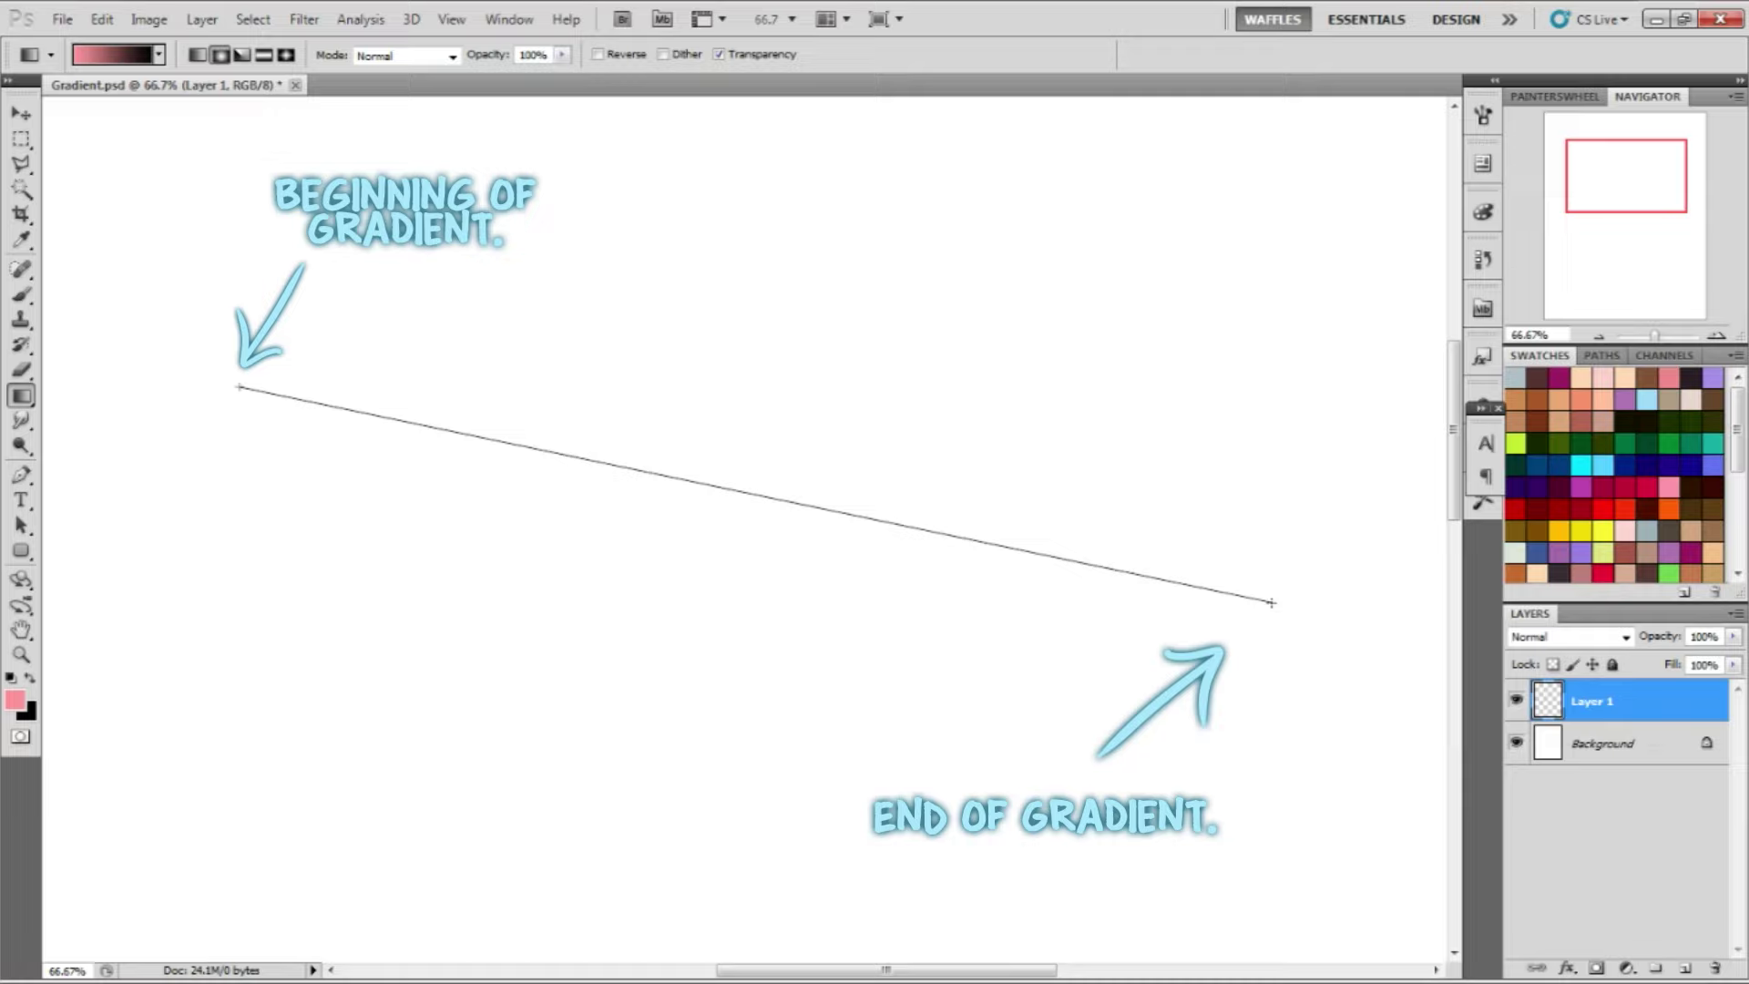
left_click_drag(1271, 602, 1170, 571)
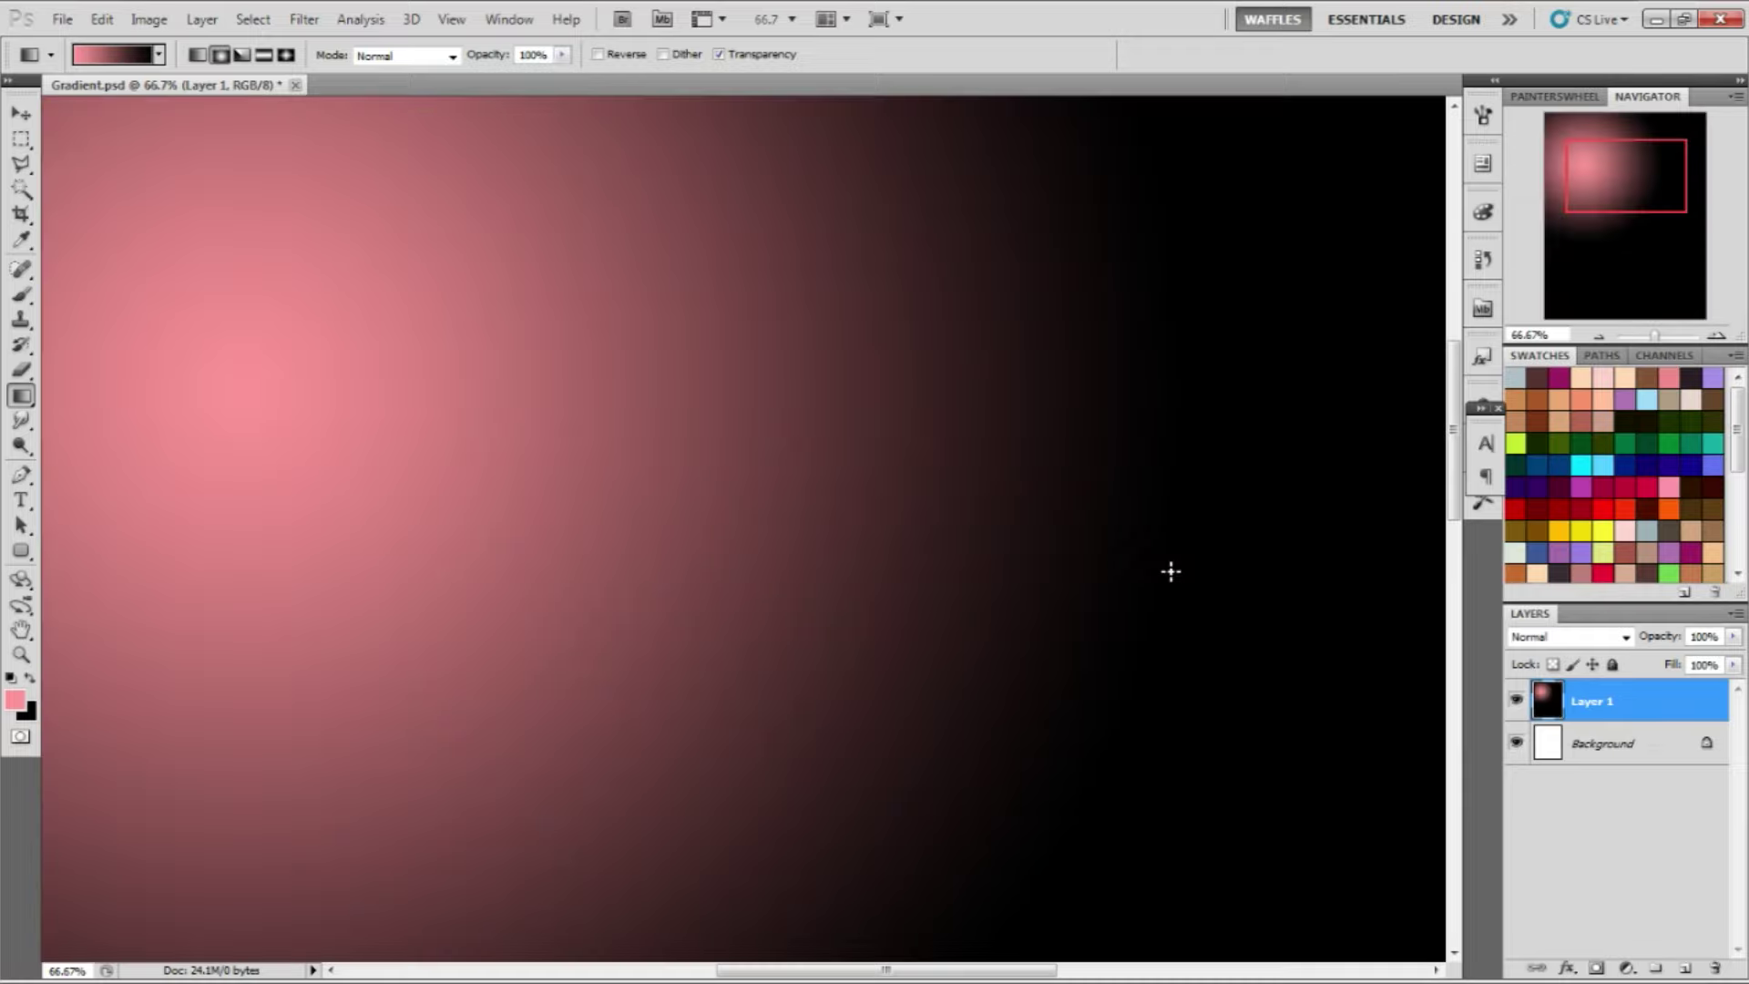
left_click(198, 56)
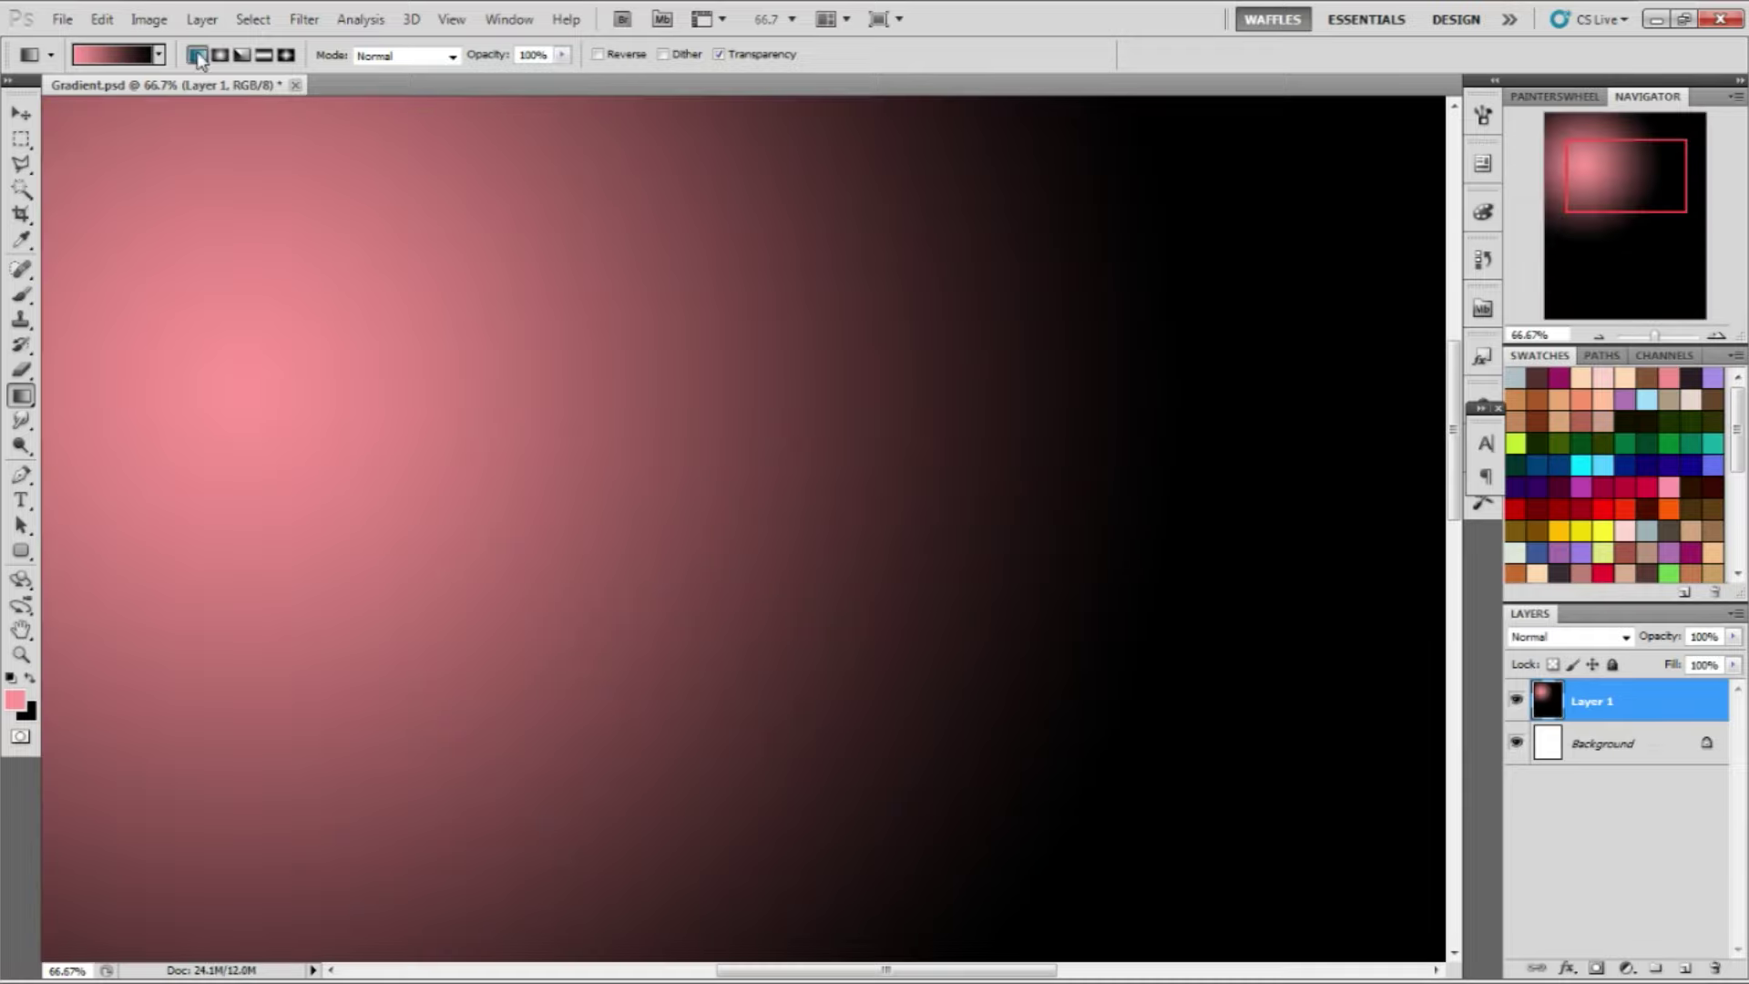
key("ctrl+z")
left_click_drag(227, 240, 1283, 770)
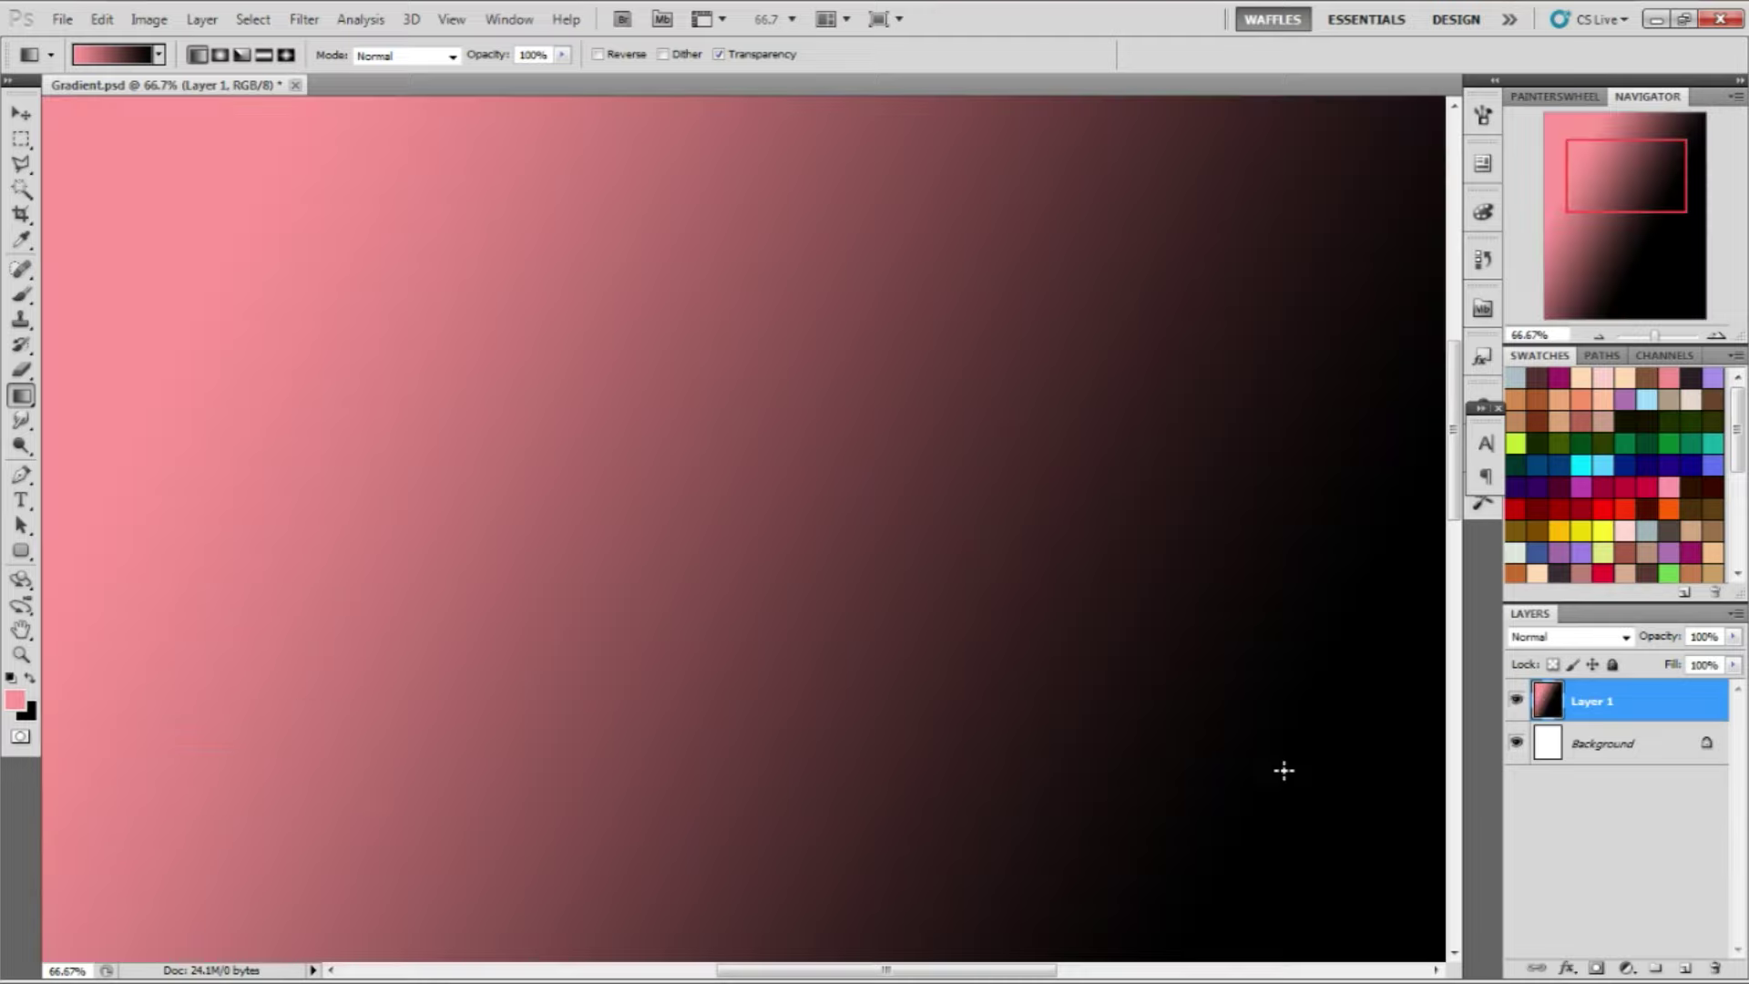
Try radial, reflected and linear pink gradients on Layer 1, then hide Layer 1
left_click(219, 55)
left_click_drag(716, 469, 453, 843)
left_click(264, 55)
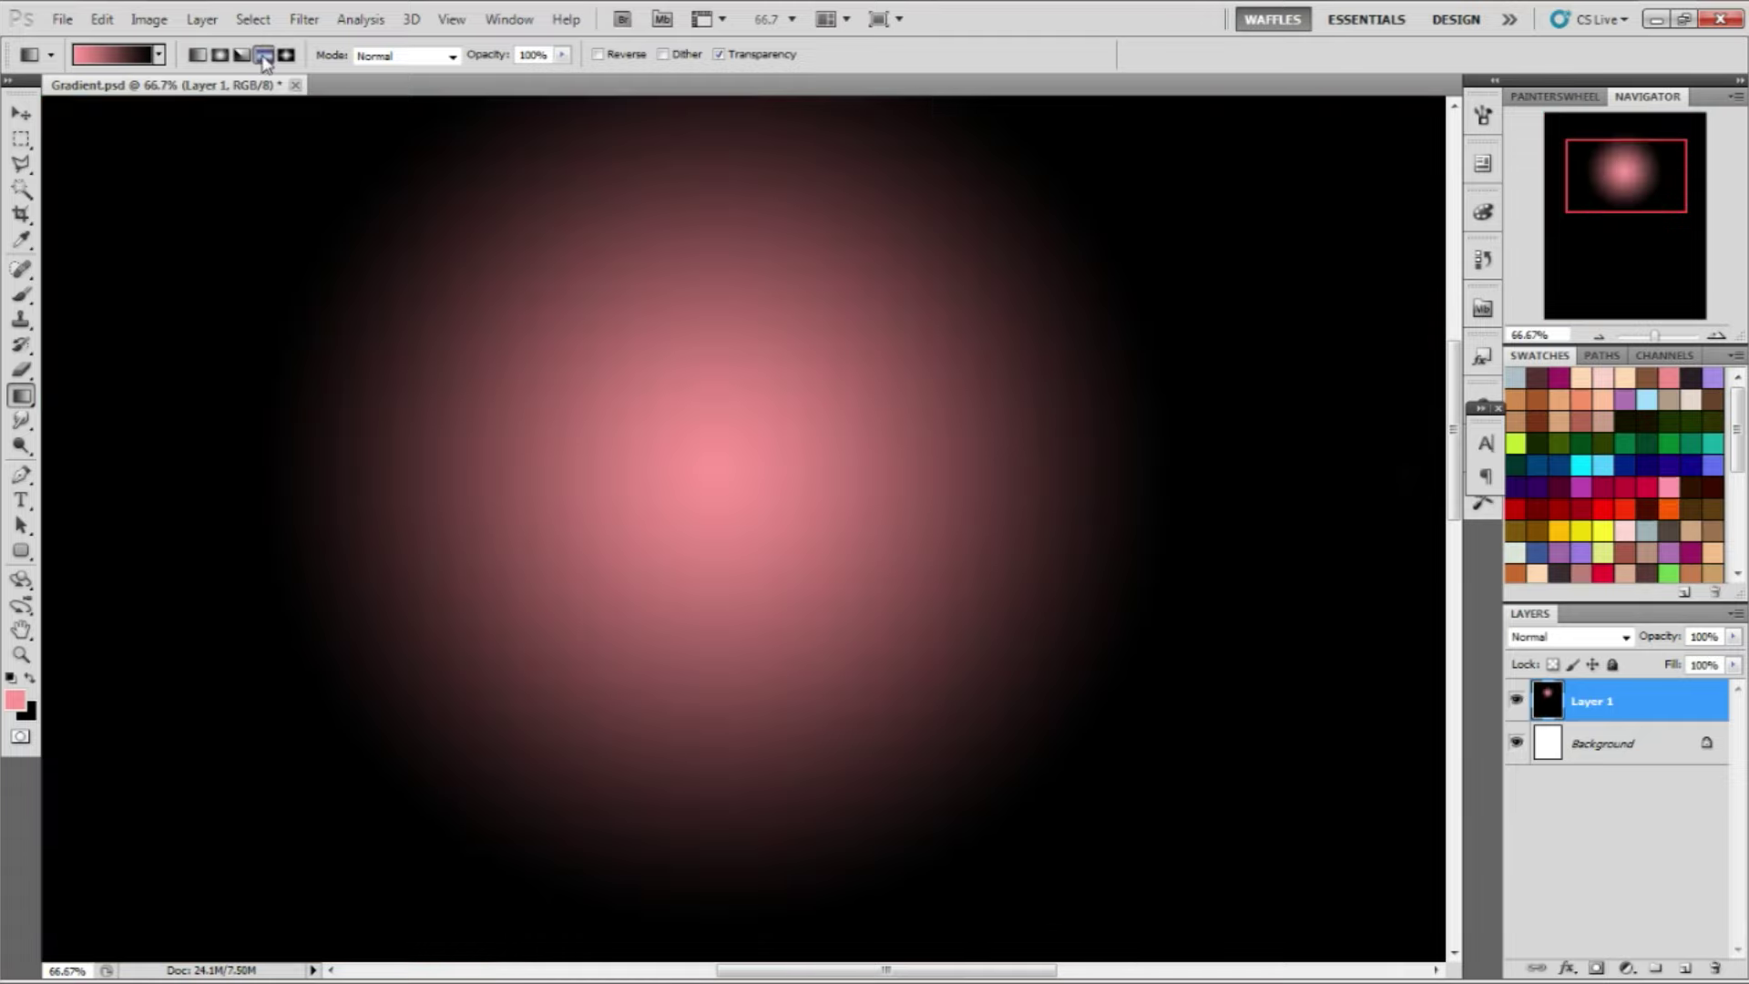
left_click_drag(710, 469, 738, 709)
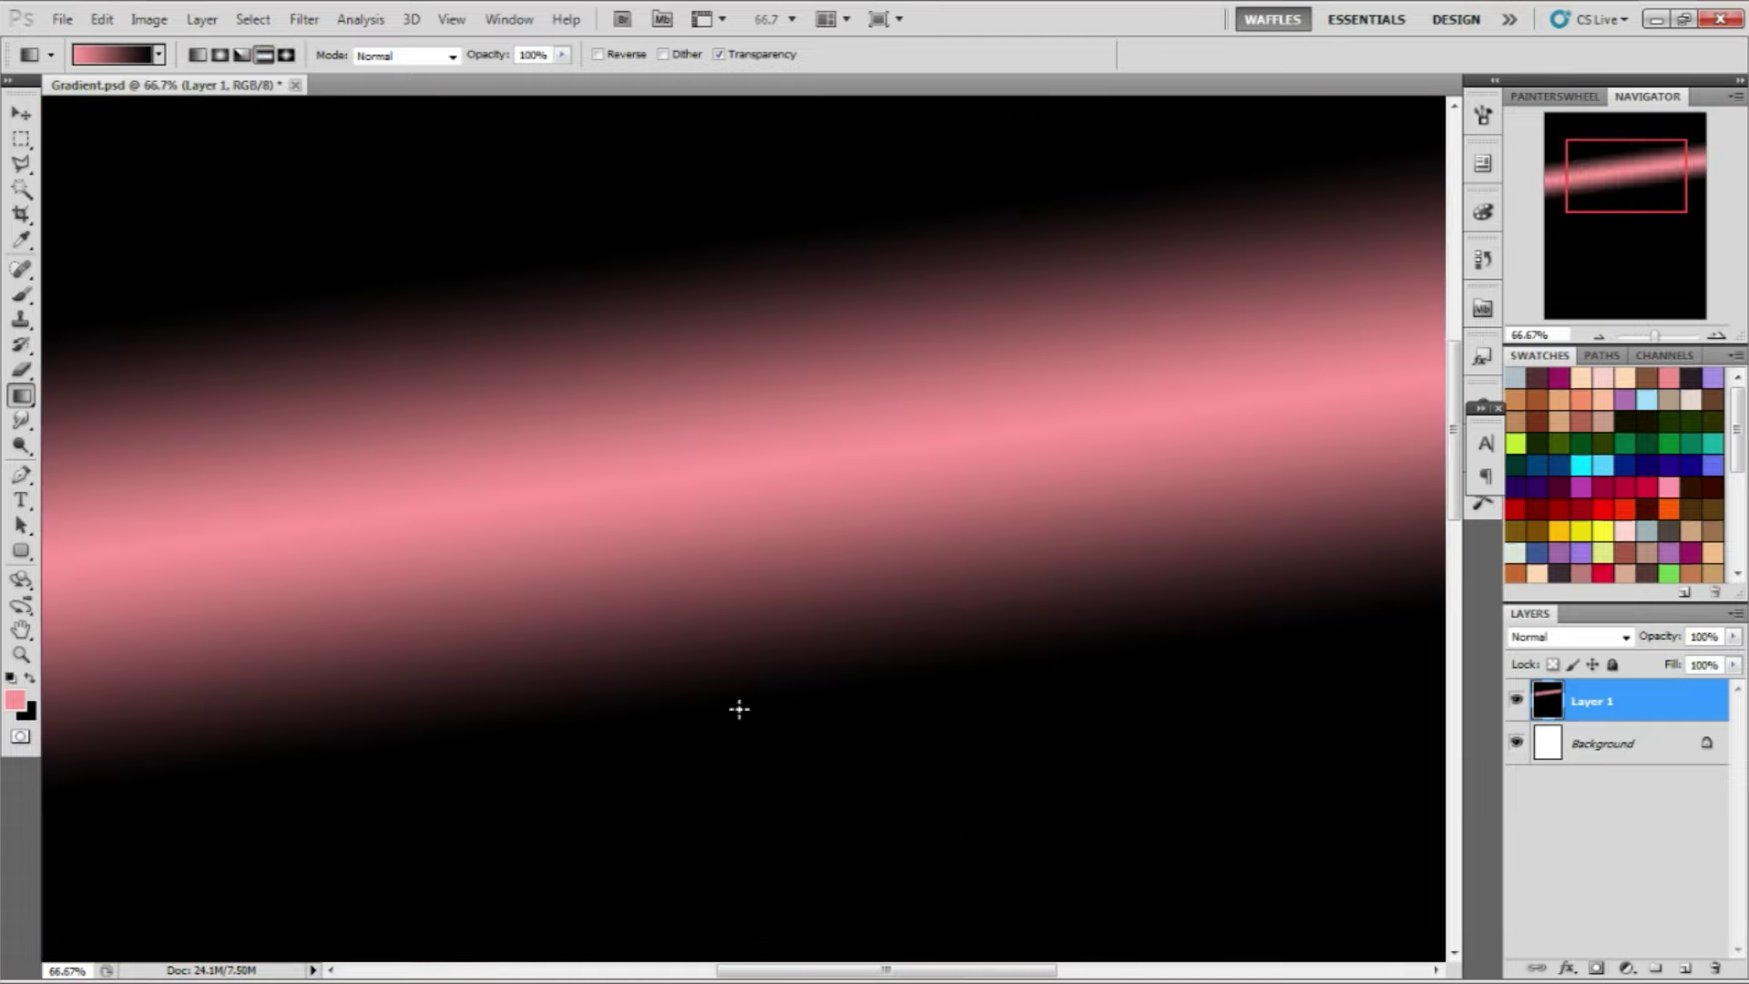
left_click(197, 54)
left_click_drag(608, 448, 860, 732)
left_click_drag(697, 438, 1086, 773)
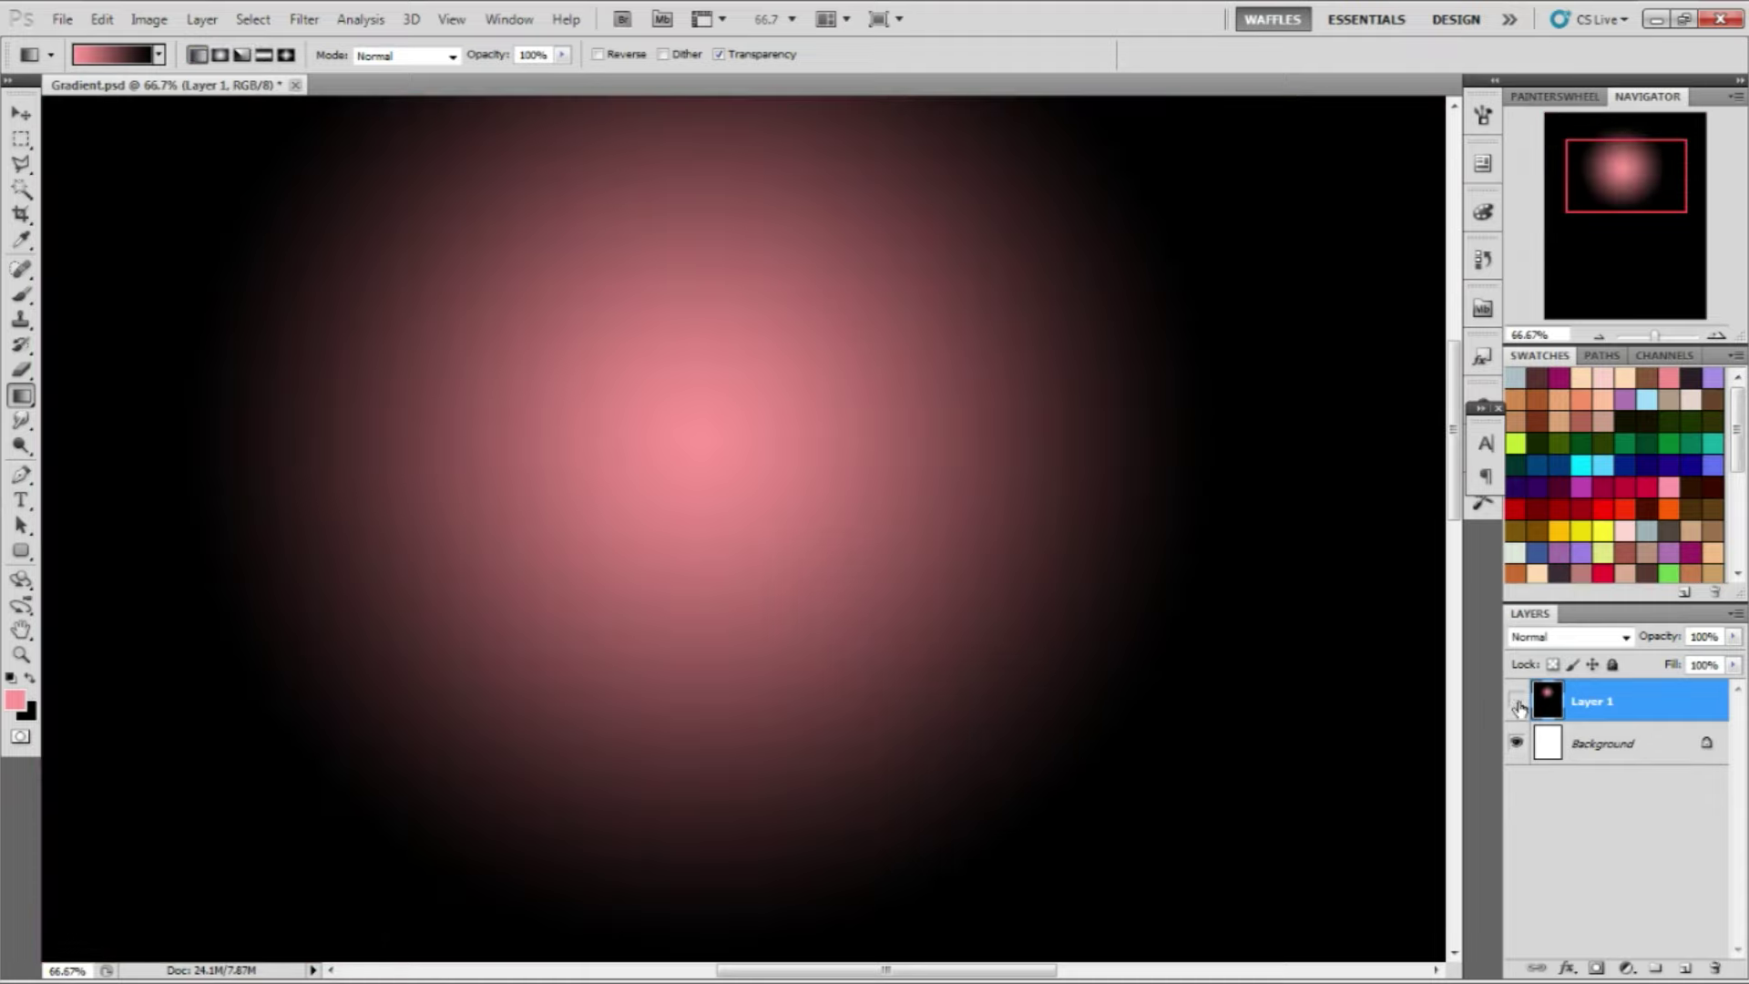
left_click(1517, 702)
Add a new layer and fill it with a diagonal pink-to-white preset gradient
left_click(1685, 967)
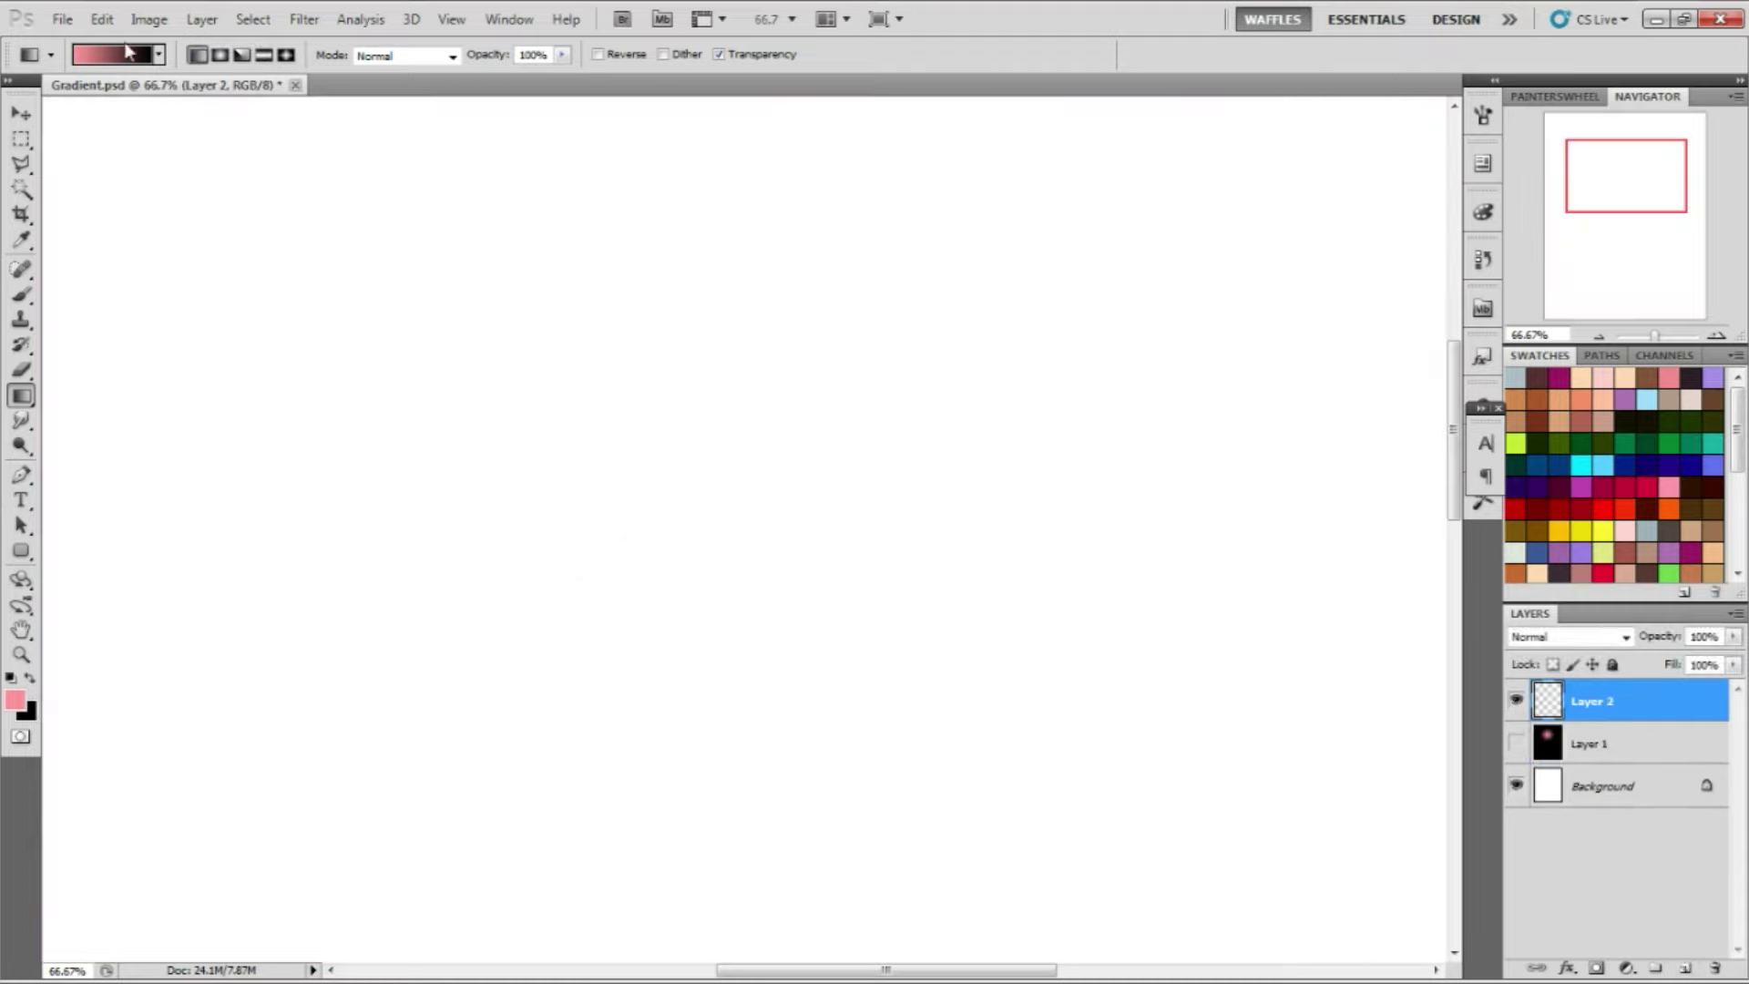
left_click(159, 57)
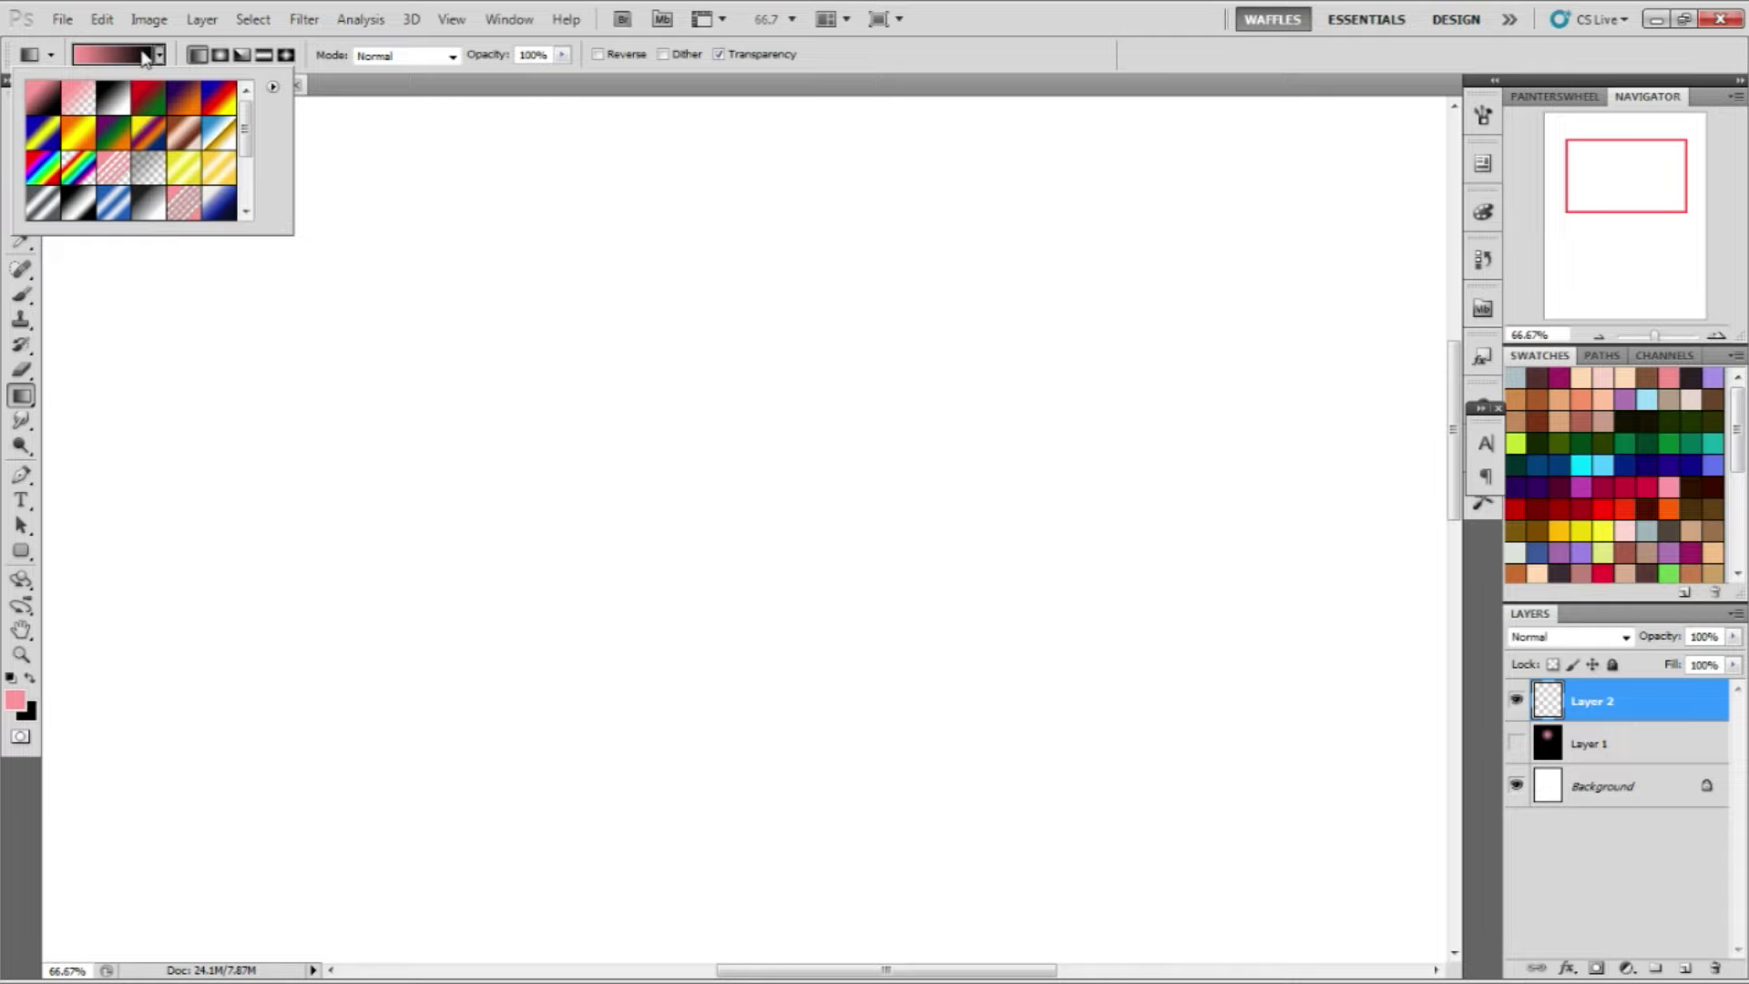
left_click(87, 106)
left_click_drag(655, 434, 890, 687)
key("alt+bracketleft")
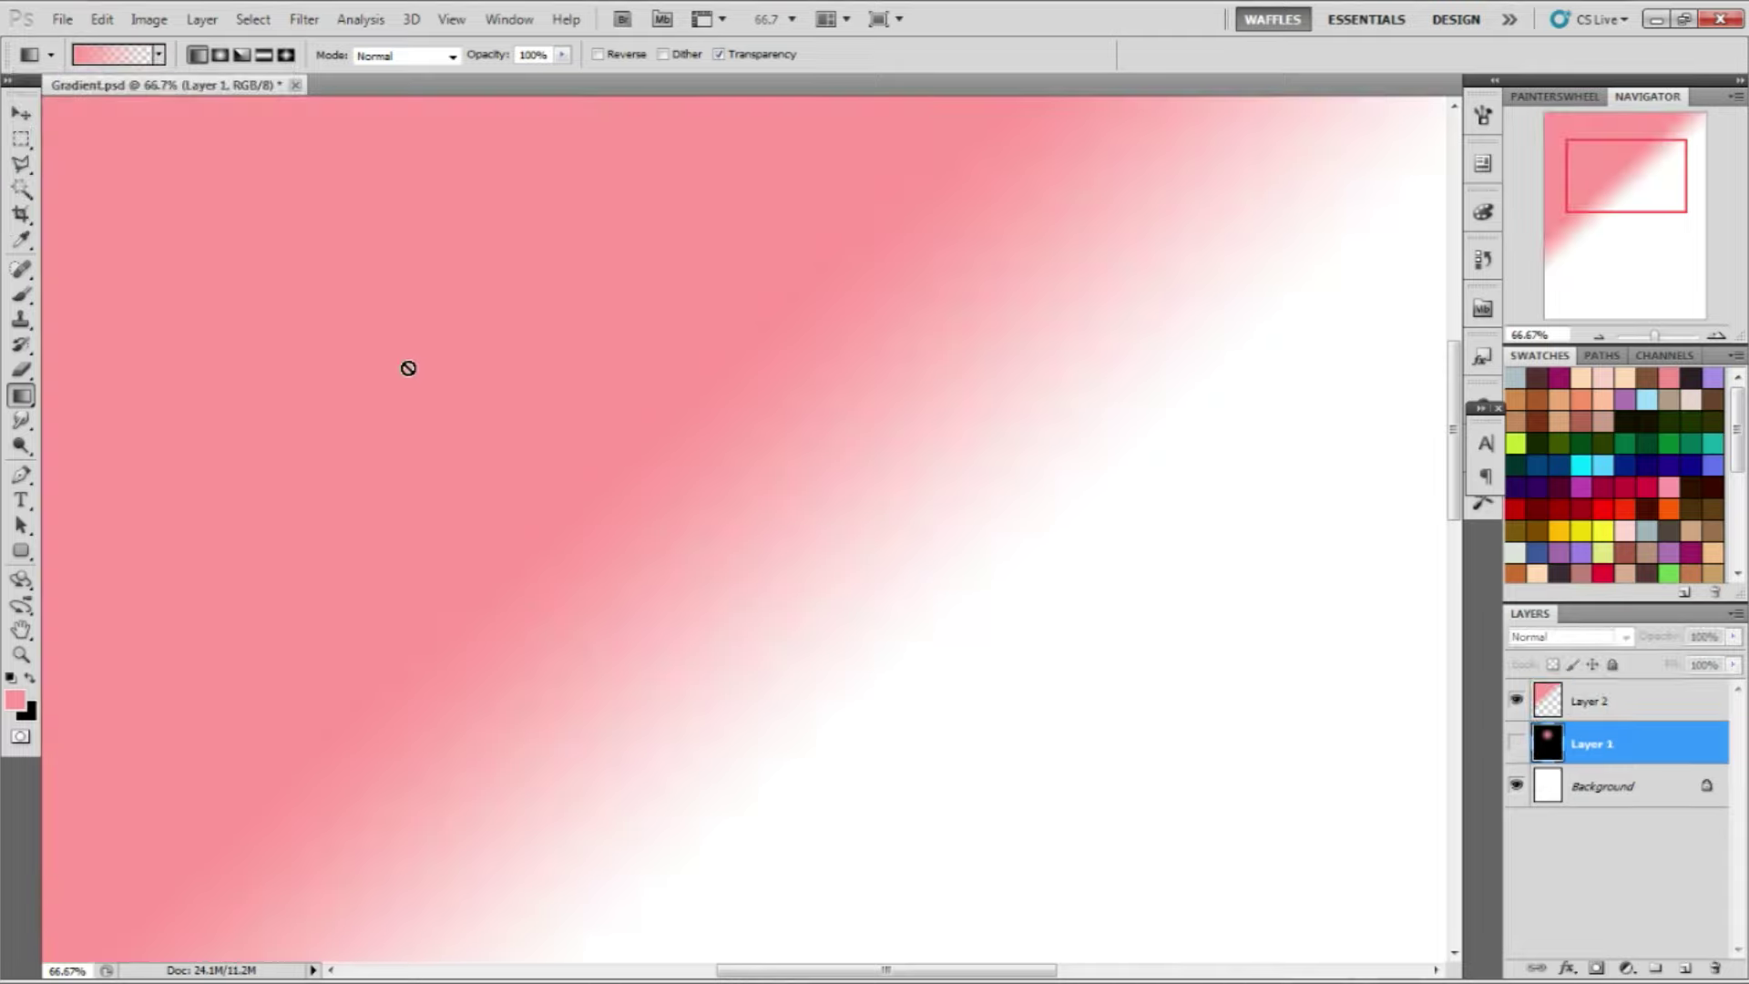
Set up a dark red radial gradient and make Layer 2 the active layer
left_click(219, 54)
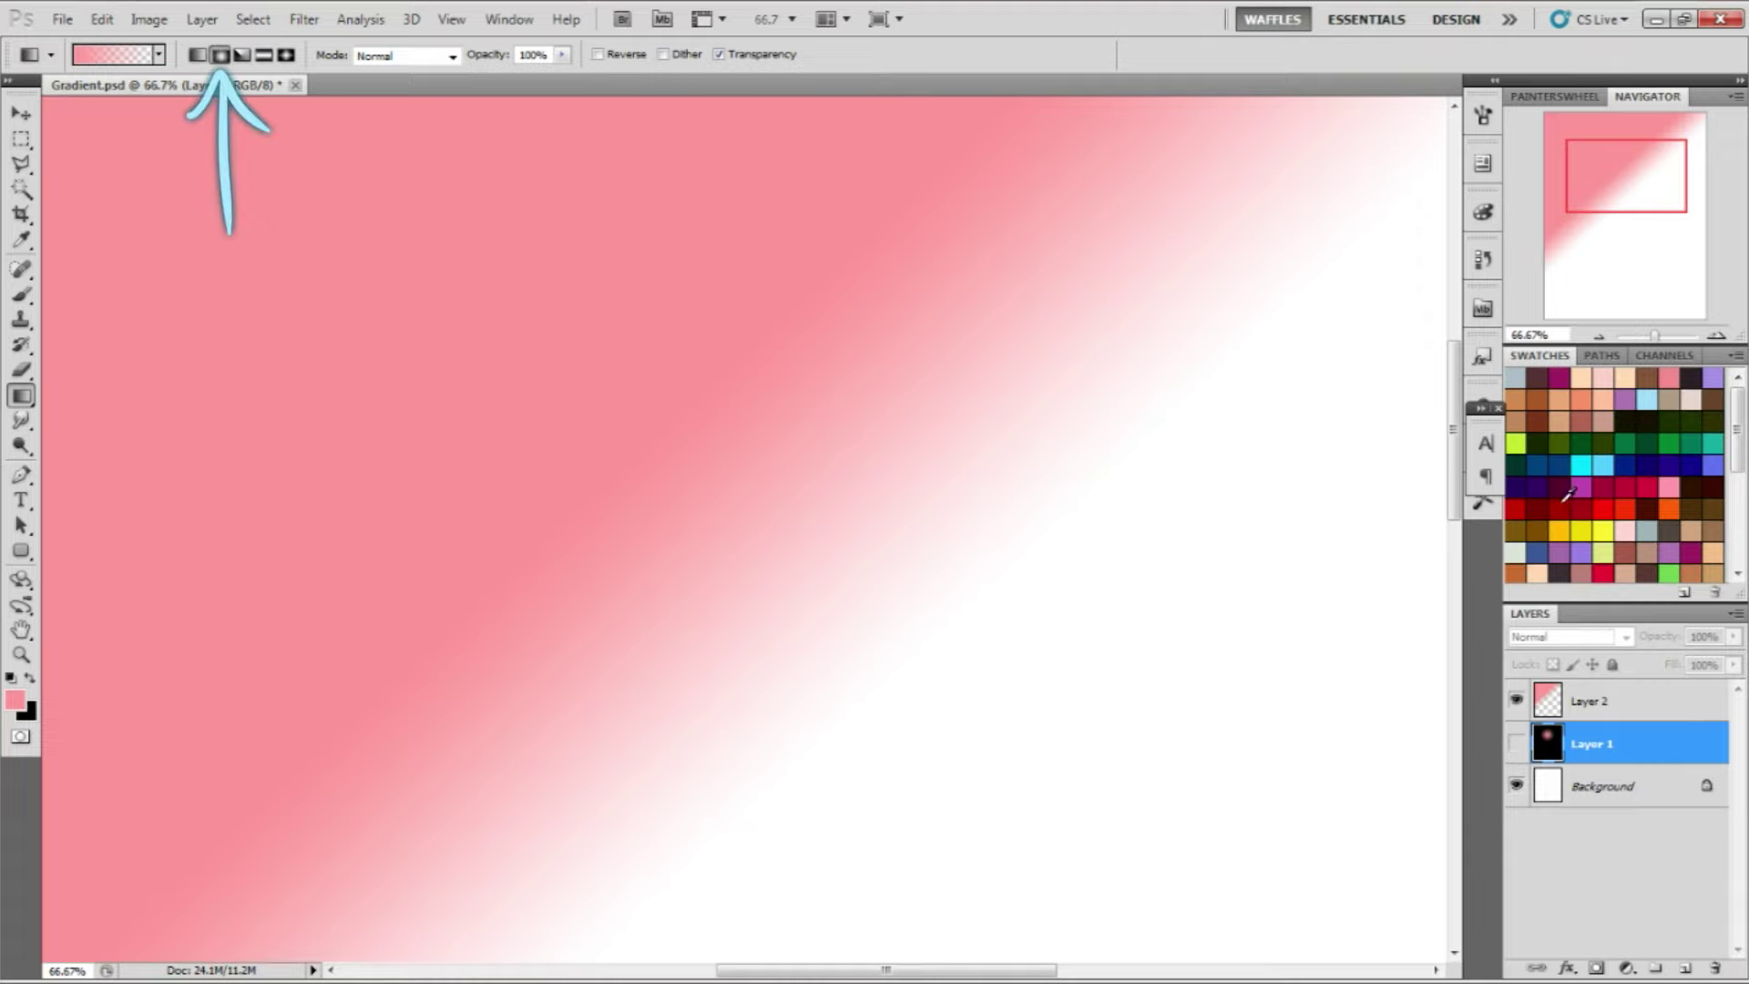
left_click(1568, 501)
left_click(1072, 553)
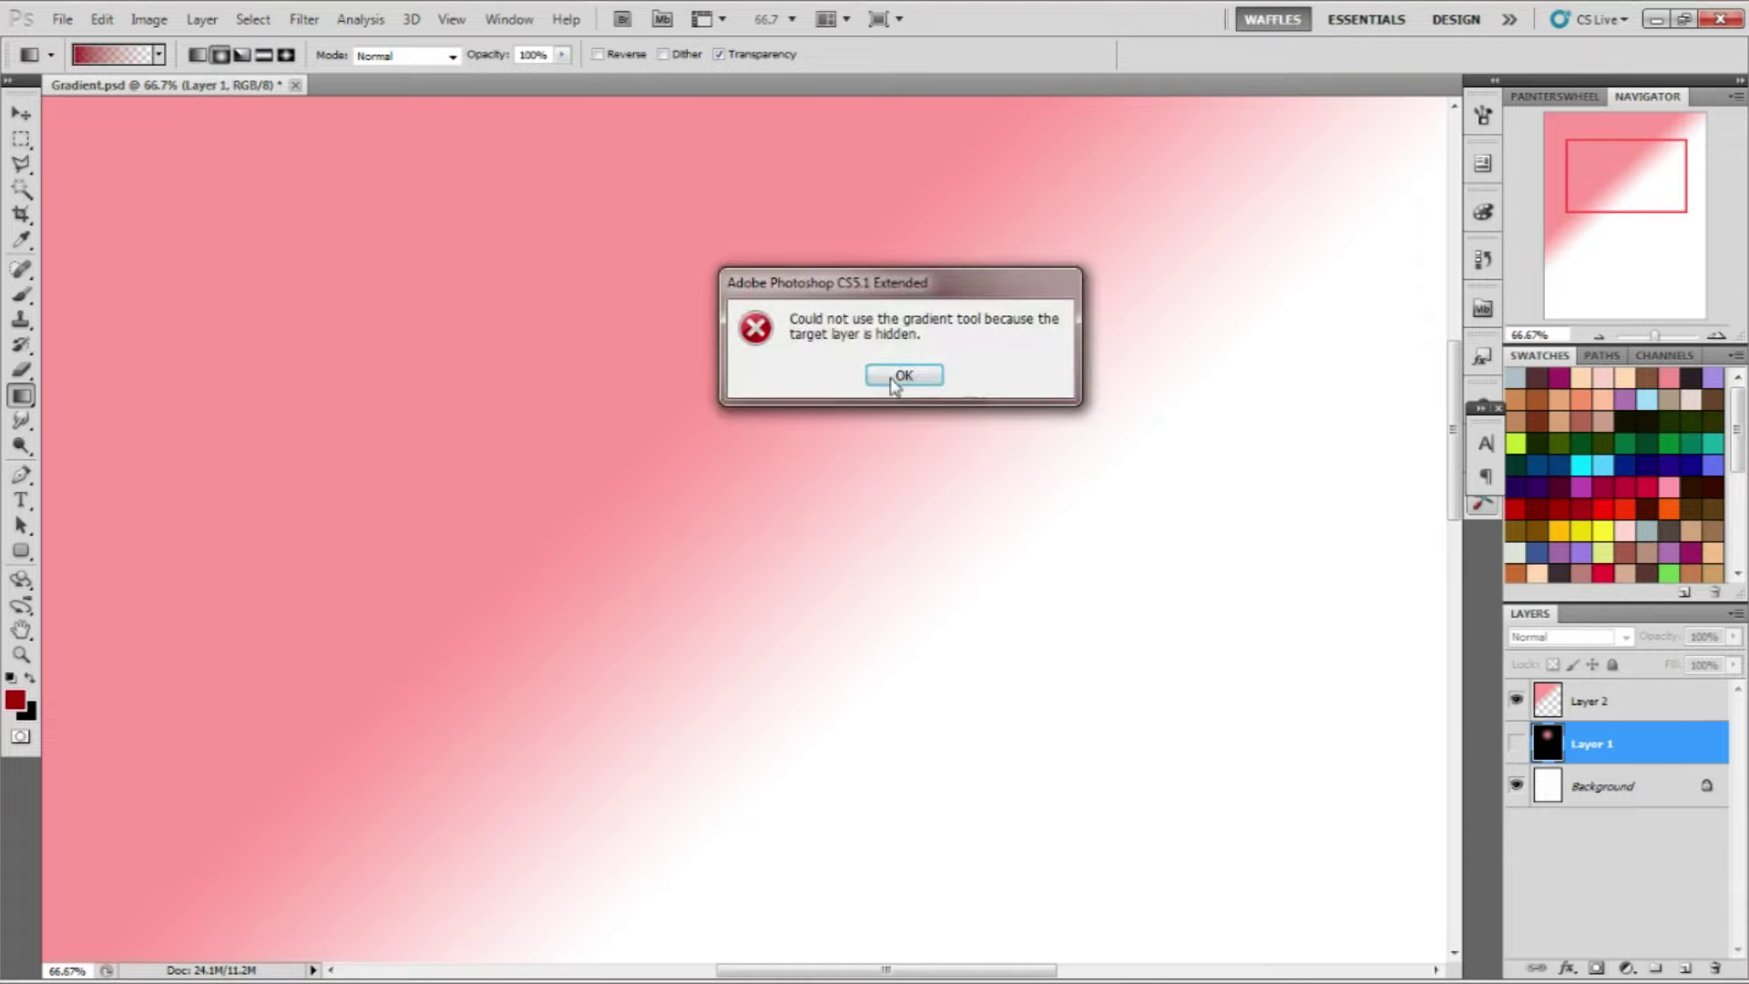
left_click(891, 379)
left_click(1580, 694)
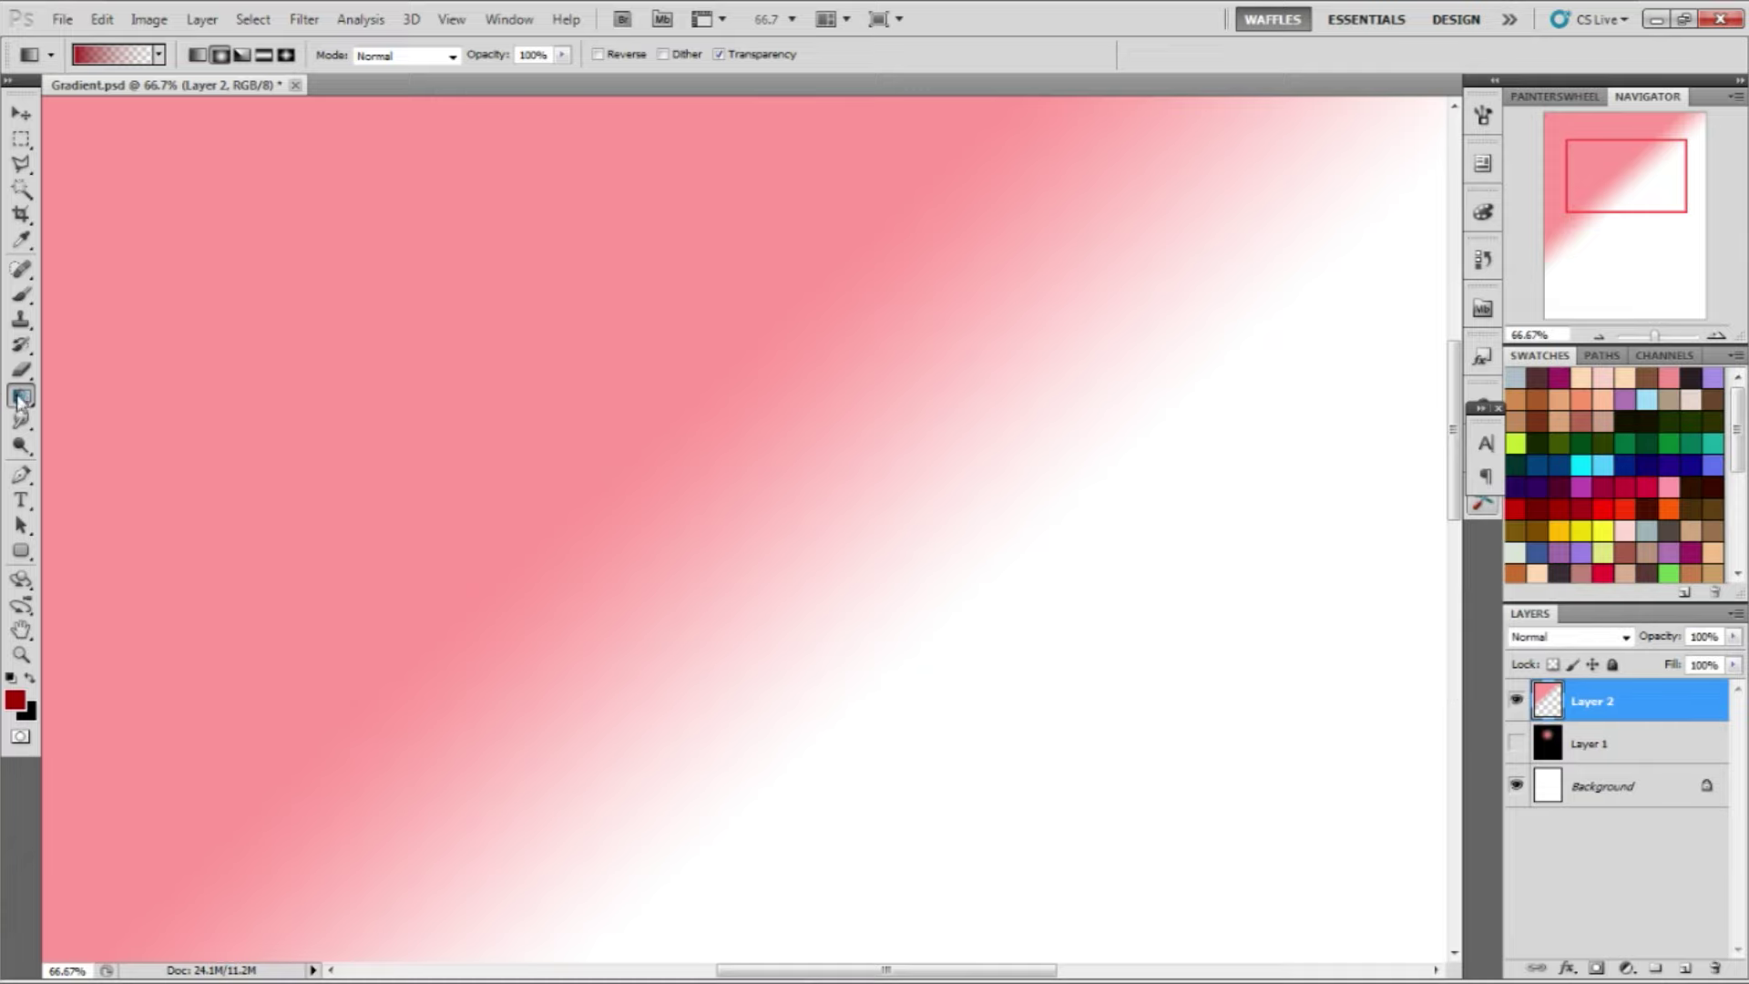
Dab a series of dark red radial gradient blobs across Layer 2
left_click_drag(1139, 504, 761, 551)
left_click_drag(540, 425, 637, 549)
mouse_move(633, 396)
left_mouse_down()
mouse_move(756, 365)
mouse_move(834, 396)
left_mouse_up()
left_click_drag(856, 382, 860, 455)
left_click_drag(904, 475, 900, 566)
left_click_drag(437, 558, 519, 637)
left_click_drag(524, 692, 555, 708)
left_click_drag(565, 726, 663, 750)
left_click_drag(692, 769, 774, 783)
mouse_move(817, 759)
left_mouse_down()
mouse_move(842, 745)
mouse_move(851, 763)
left_mouse_up()
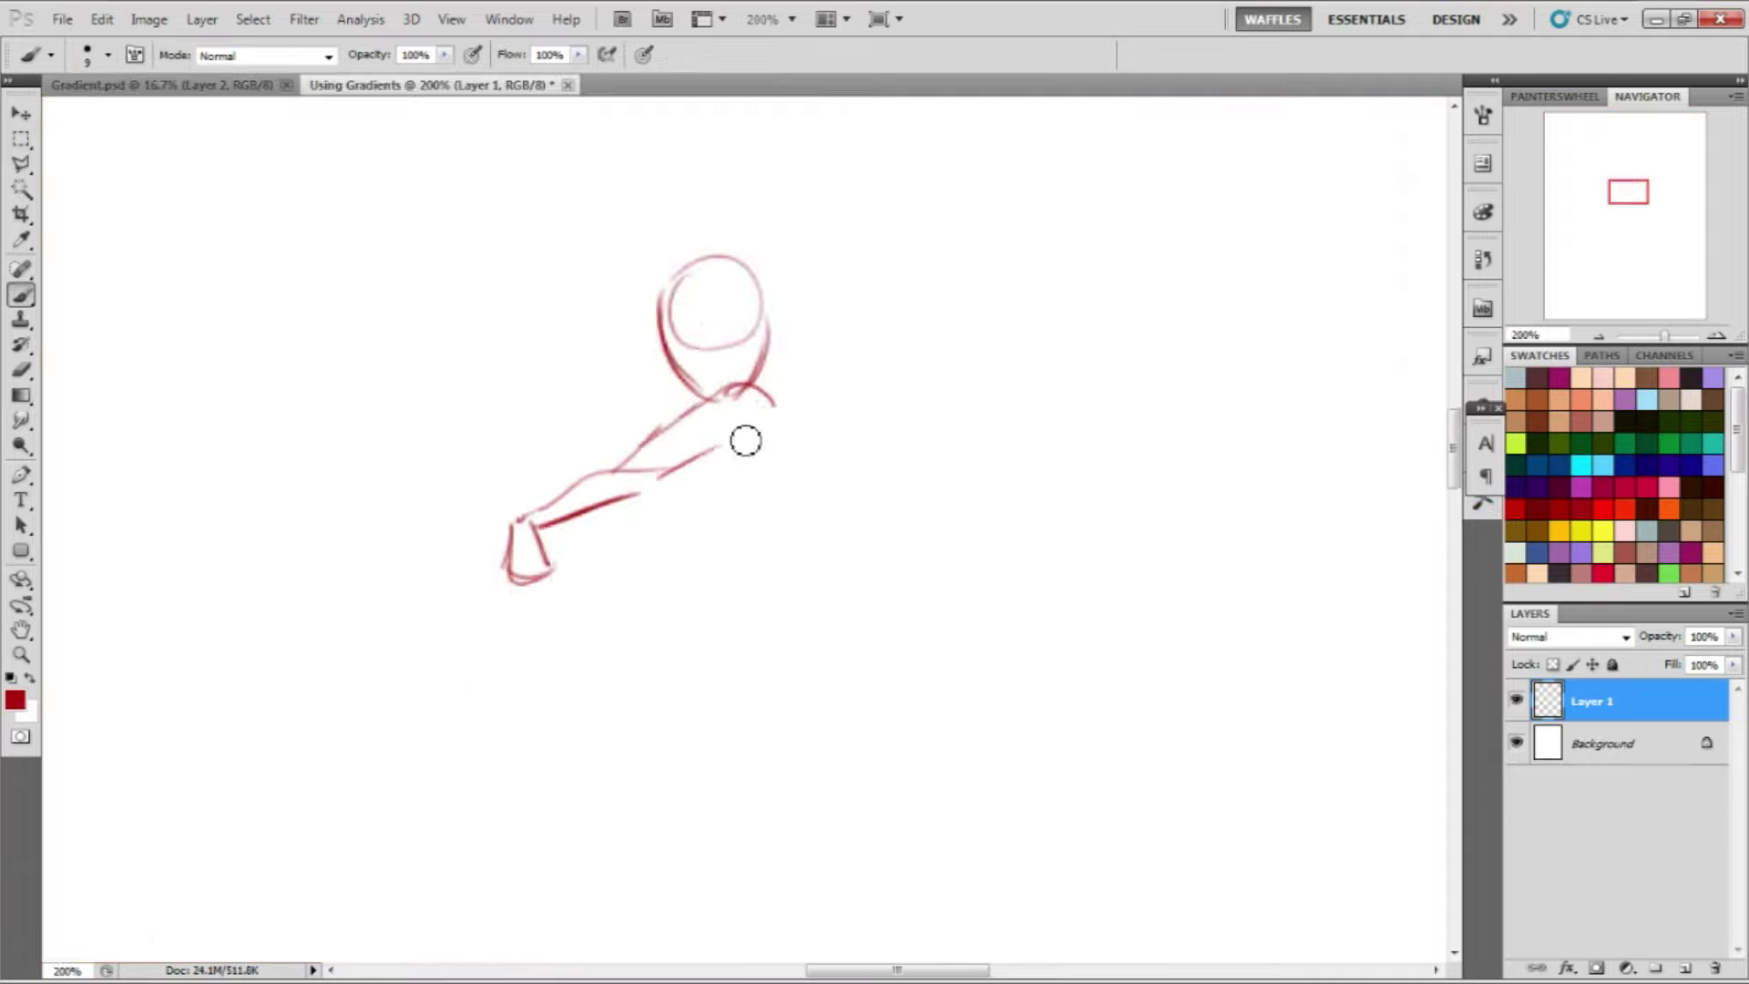
mouse_move(741, 437)
left_mouse_down()
mouse_move(851, 719)
mouse_move(761, 419)
left_mouse_up()
Ink the face, eyes, collar, hair, arms and skirt outlines over the sketch
key("ctrl+t")
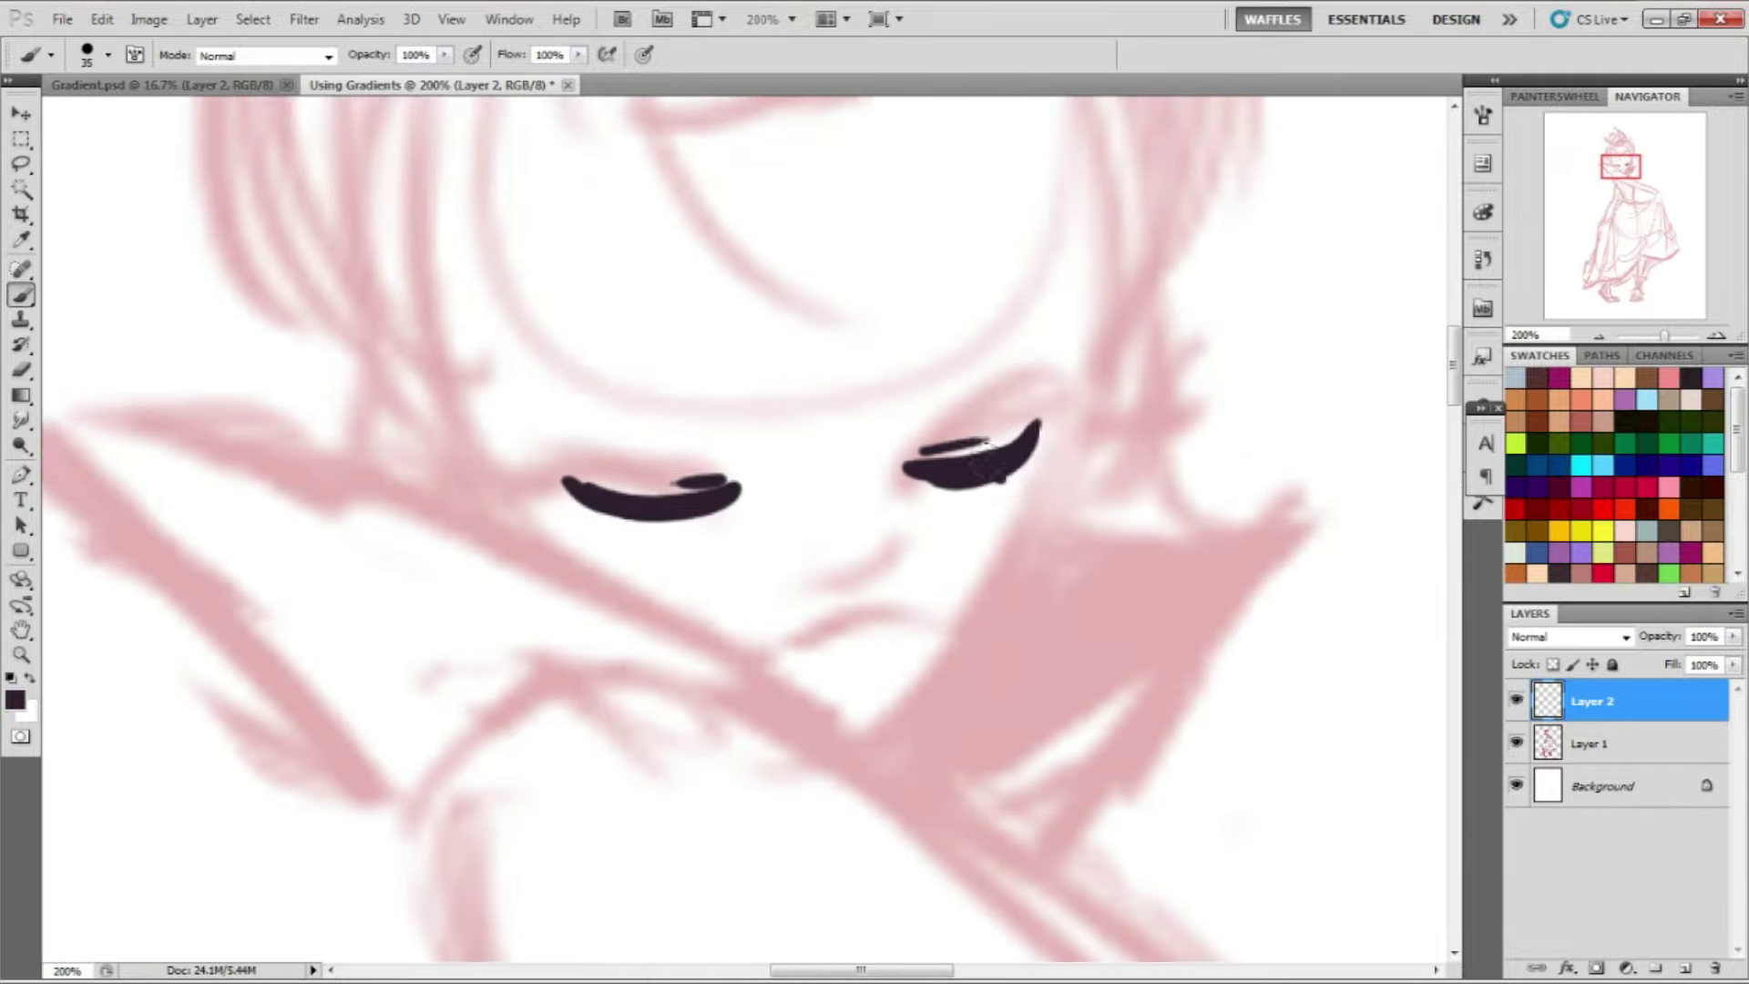
left_click_drag(554, 297, 742, 265)
key("ctrl+minus")
left_click_drag(843, 234, 820, 508)
left_click_drag(319, 343, 546, 382)
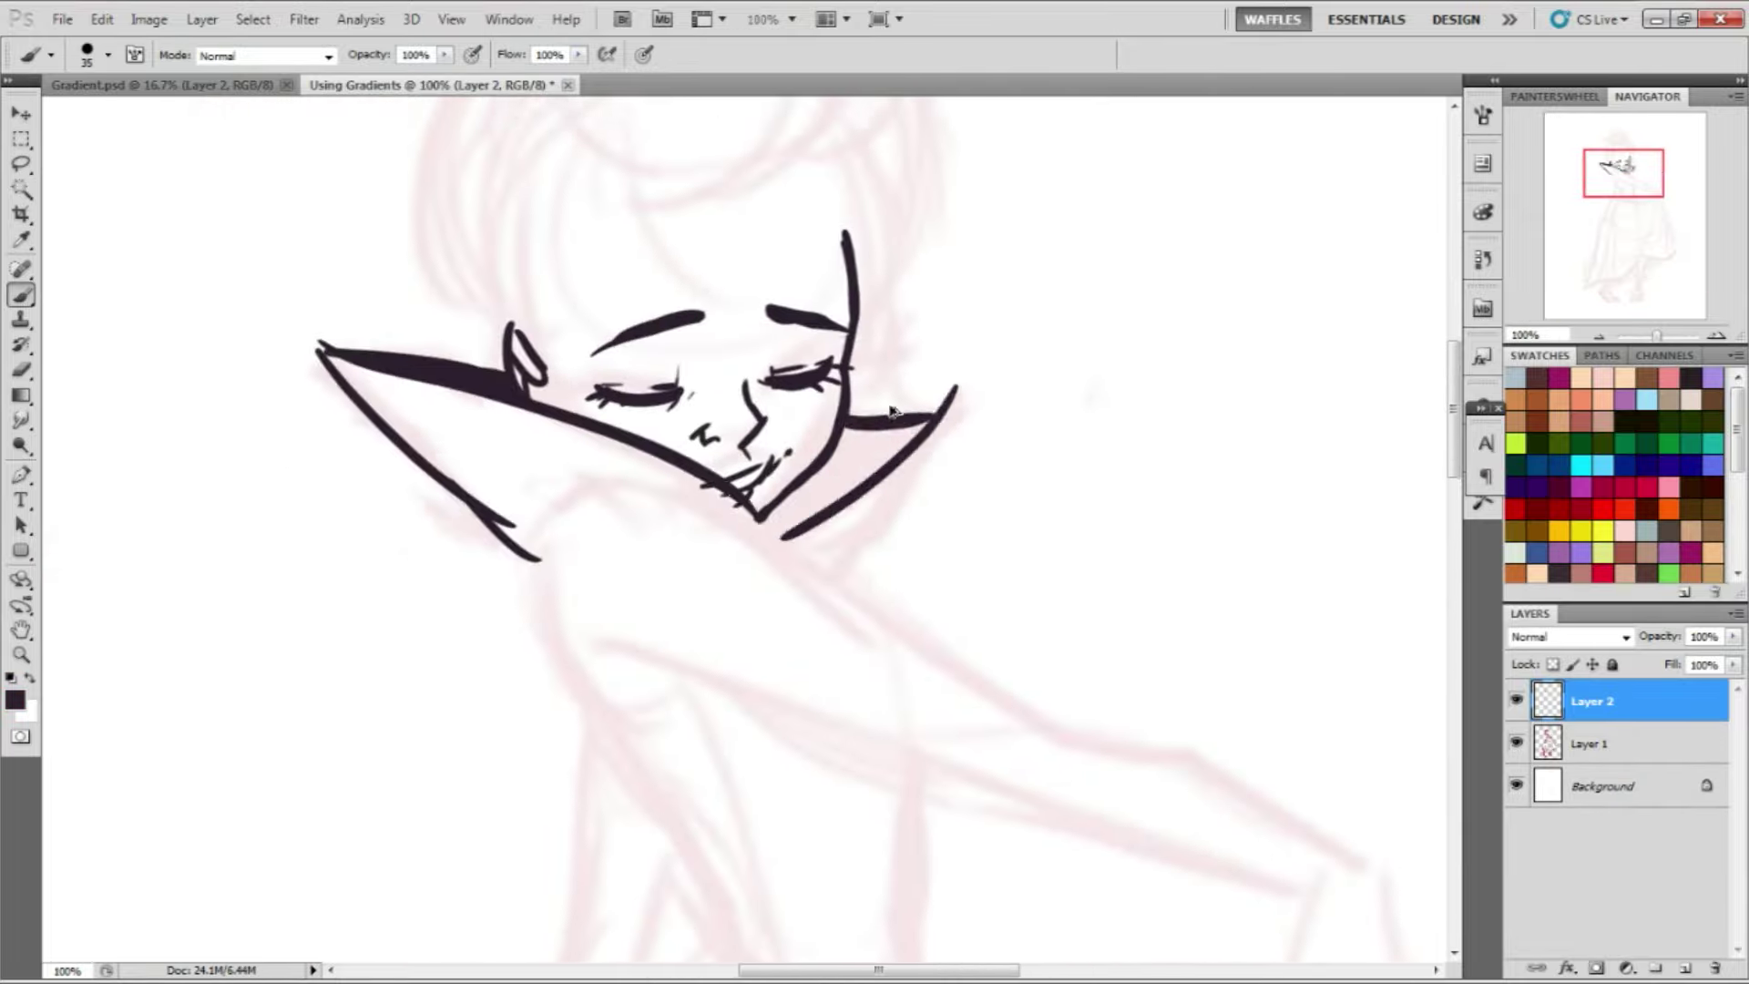
left_click_drag(965, 391, 1075, 437)
key("ctrl+minus")
mouse_move(734, 521)
left_mouse_down()
mouse_move(528, 437)
mouse_move(729, 433)
mouse_move(632, 402)
mouse_move(989, 592)
mouse_move(455, 847)
left_mouse_up()
Ink the hem, boots, skirt ruffles, bows and hair bun
scroll(728, 547, "down", 5)
left_click_drag(628, 693, 938, 729)
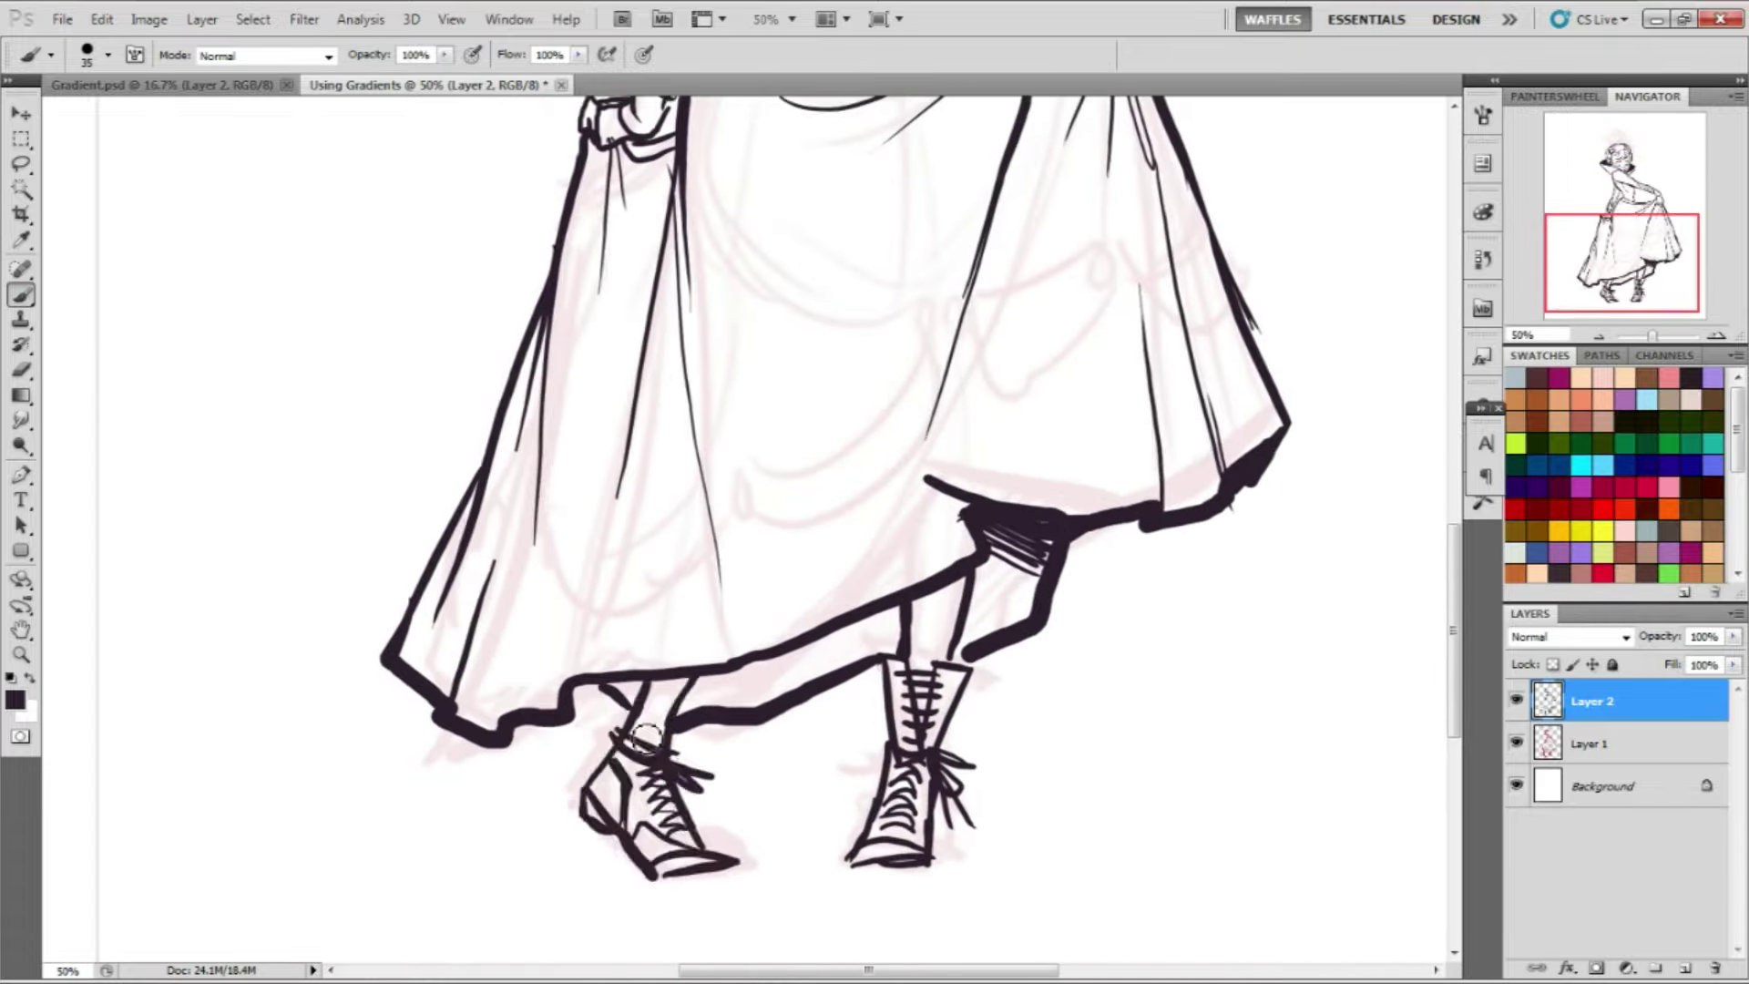
key("ctrl+minus")
key("ctrl+plus")
left_click_drag(565, 746, 1002, 783)
left_click_drag(391, 738, 1284, 747)
left_click_drag(911, 410, 1257, 510)
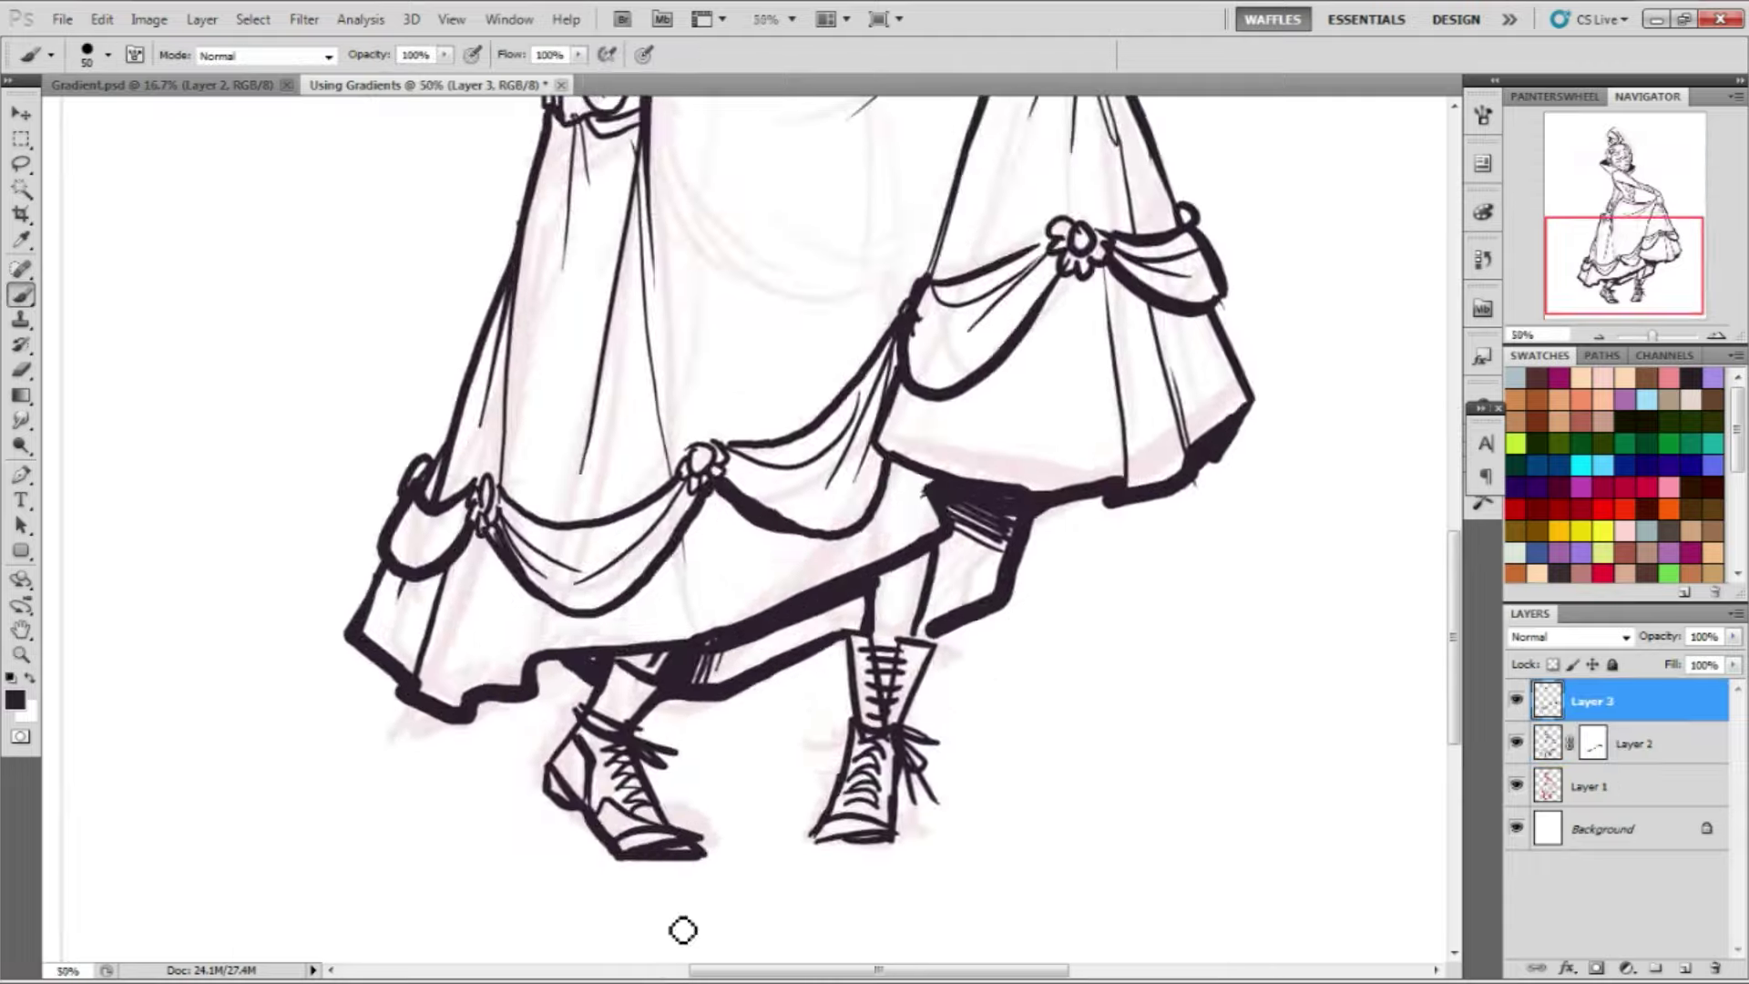
Magic Wand the figure's areas and flat-fill them with cyan, skin and collar tones
key("ctrl+minus")
left_click(21, 189)
left_click(1319, 652)
key("alt+BackSpace")
left_click_drag(624, 465, 624, 464)
key("z")
left_click(625, 465)
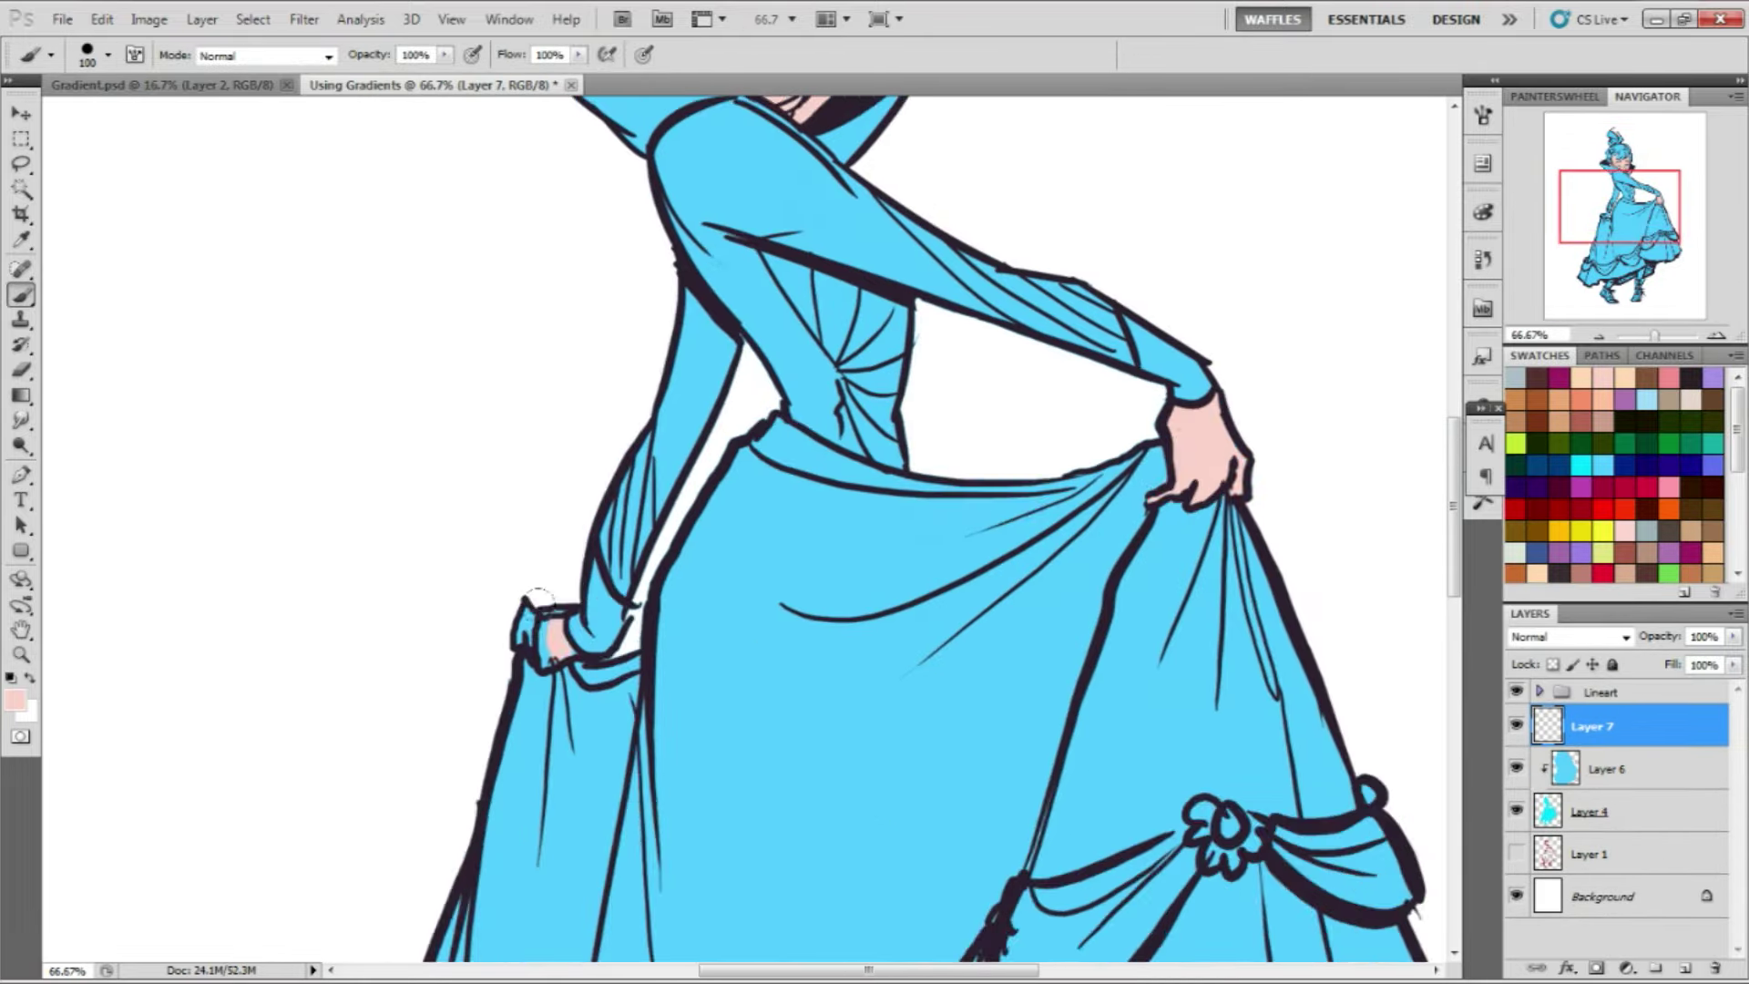
Recolour with Hue/Saturation: mint-green ruffles, pink-brown hair and brown boots
key("ctrl+minus")
key("ctrl+u")
left_click_drag(1199, 559, 1183, 558)
key("Return")
left_click_drag(546, 728, 911, 601)
key("b")
key("ctrl+minus")
key("ctrl+u")
key("ctrl+plus")
left_click_drag(674, 820, 819, 856)
left_click(1607, 725)
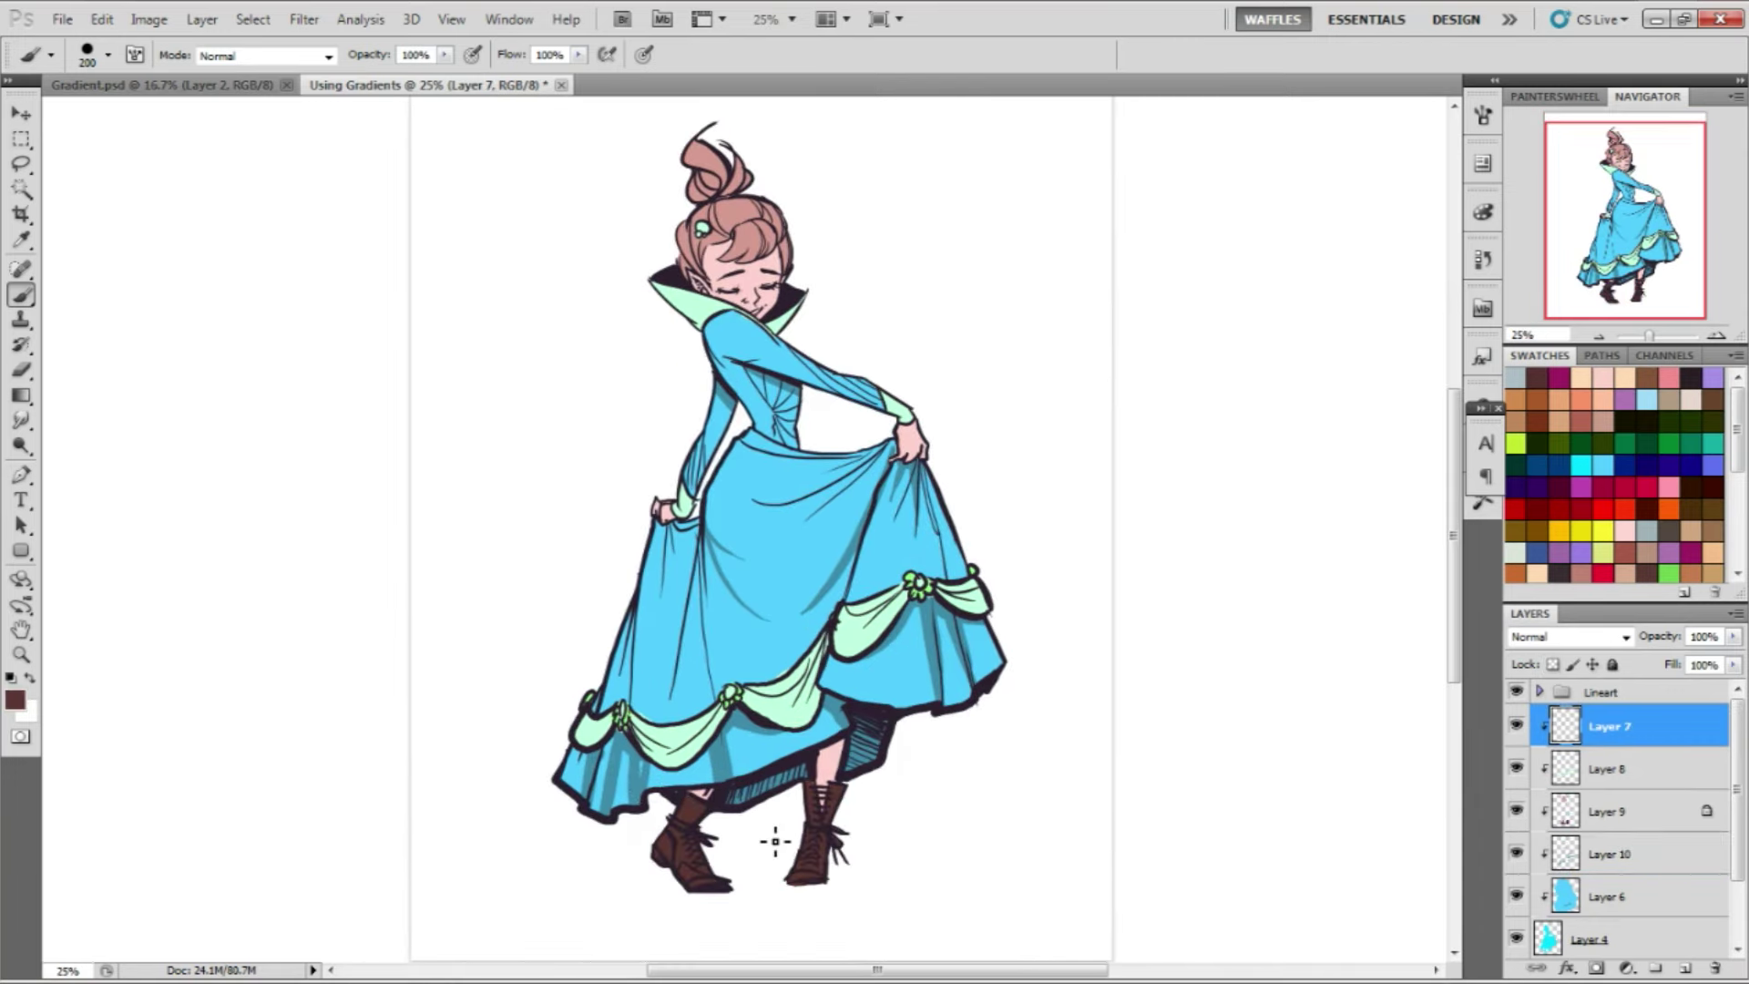
Zoom to 25% and recentre the coloured figure in the view
key("z")
left_click(967, 812, "alt")
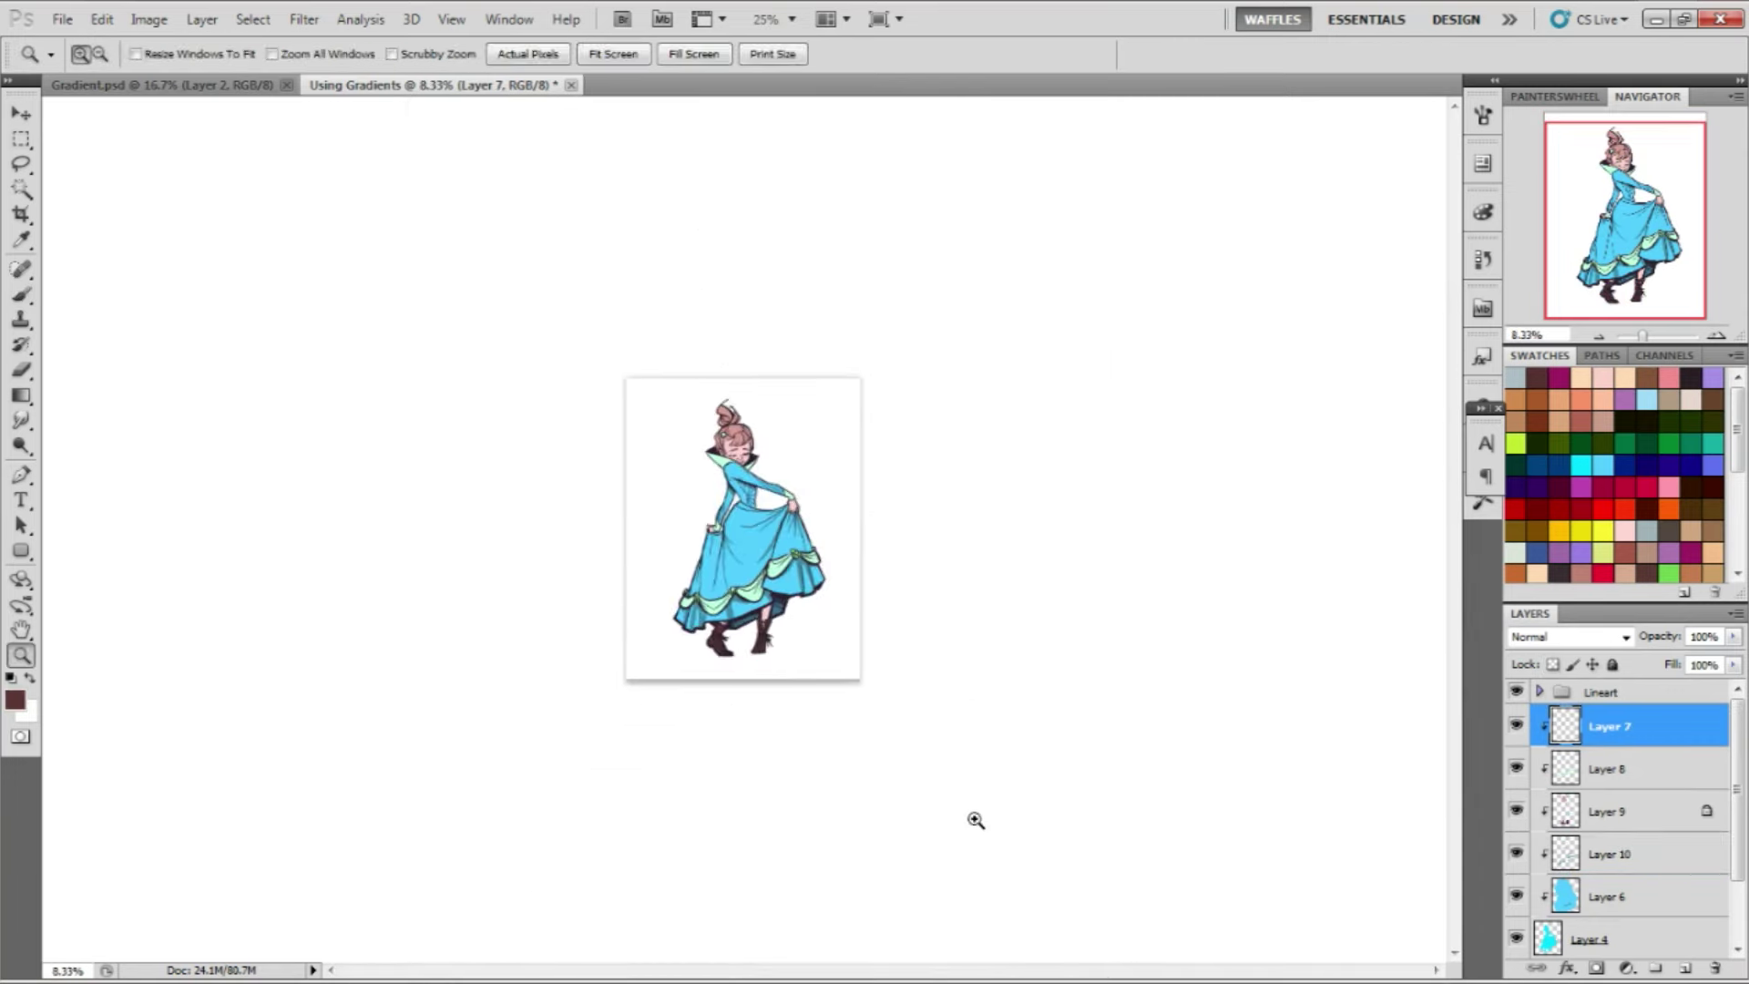
left_click(956, 743)
left_click(969, 736)
key("b")
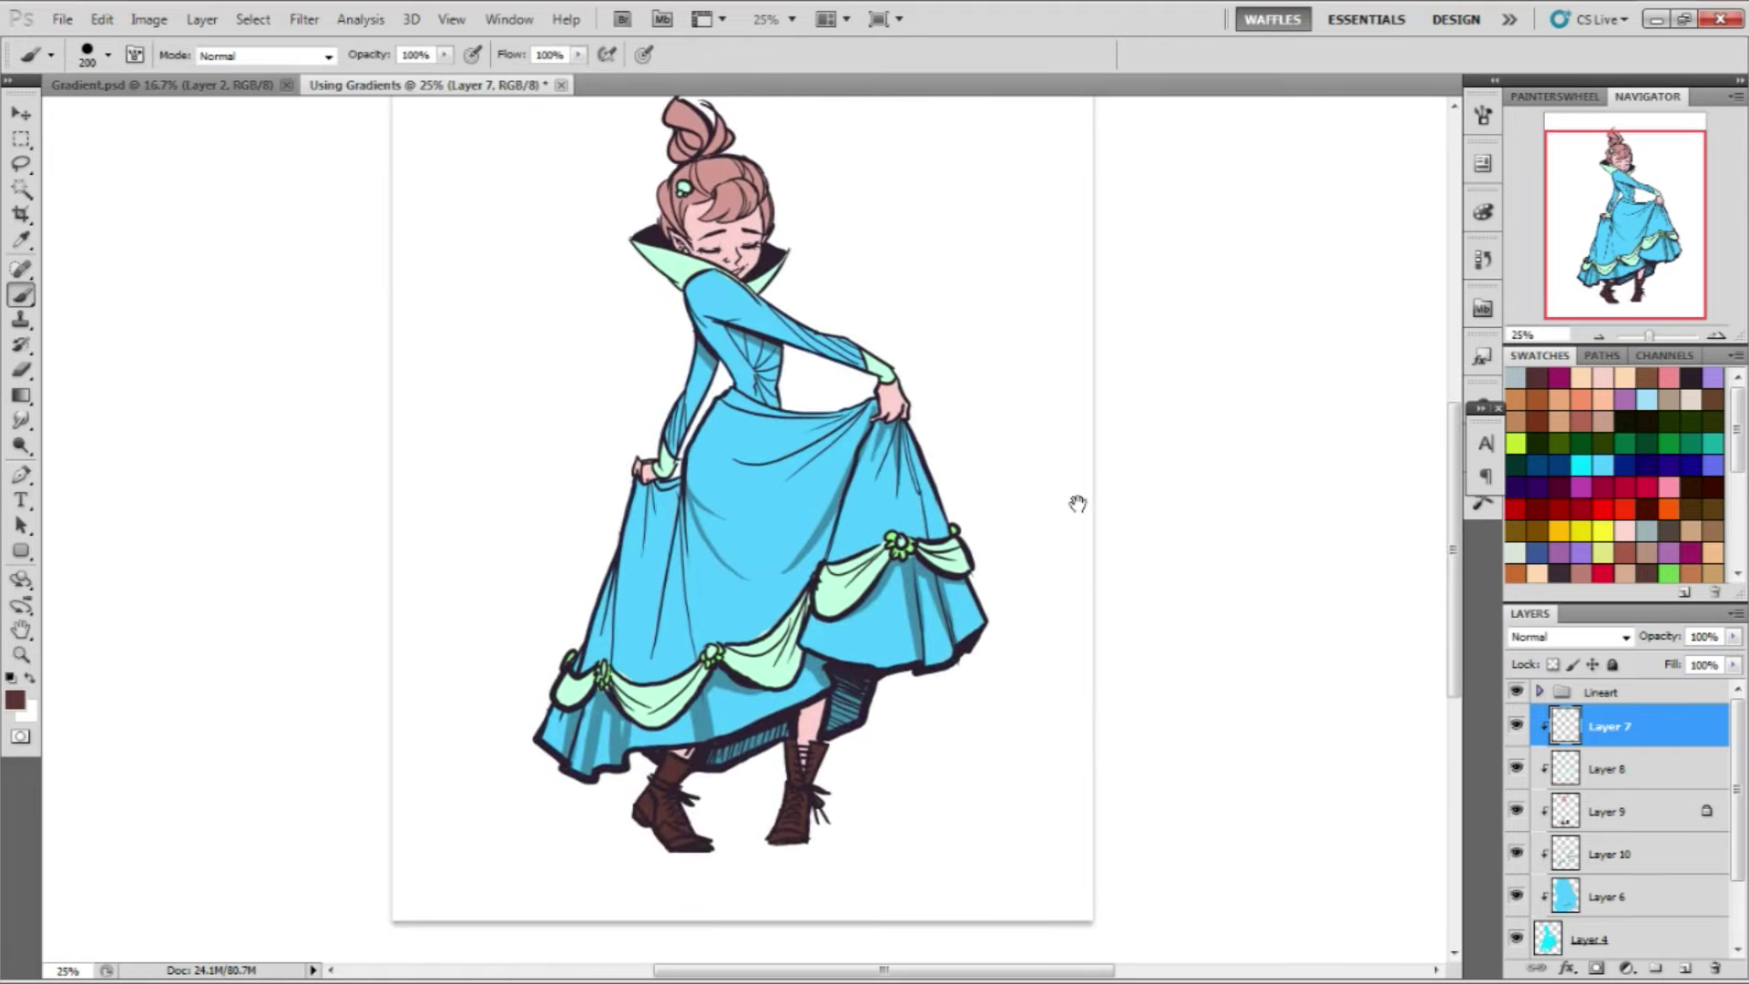
mouse_move(1077, 503)
left_mouse_down()
mouse_move(1103, 543)
mouse_move(1054, 537)
mouse_move(1129, 573)
mouse_move(1113, 605)
left_mouse_up()
key("h")
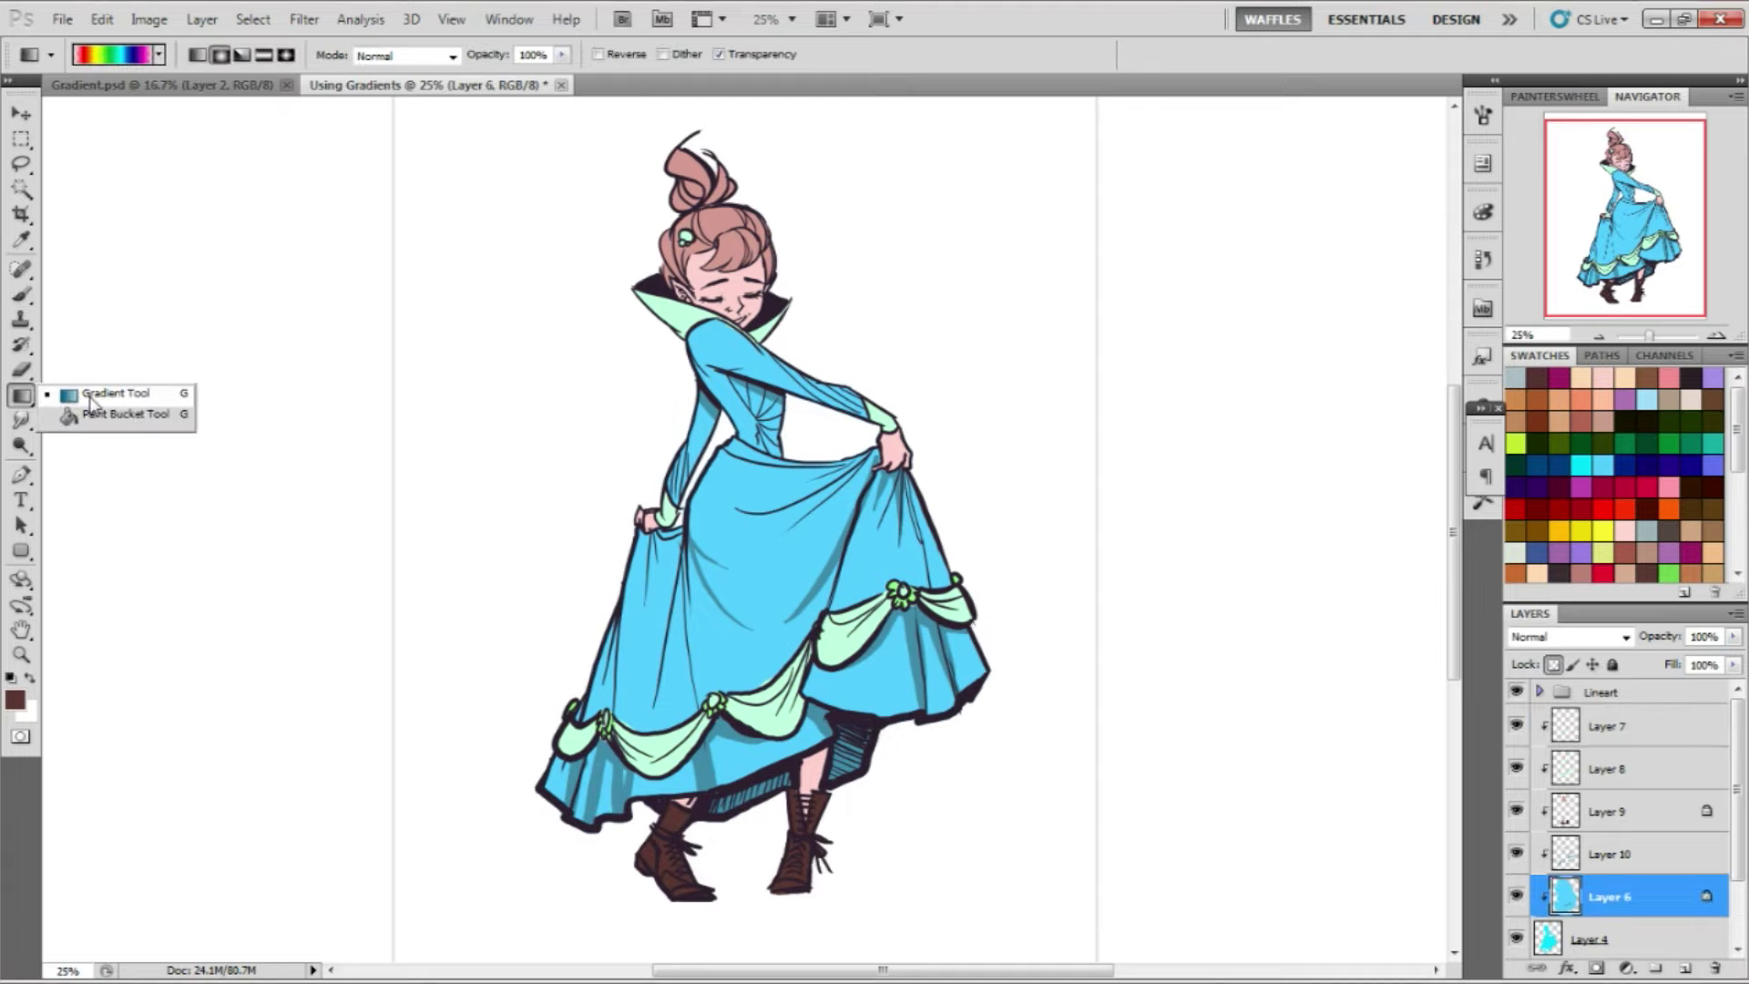
With the Gradient tool, add a new empty layer above dress Layer 6
left_click(87, 394)
left_click(159, 56)
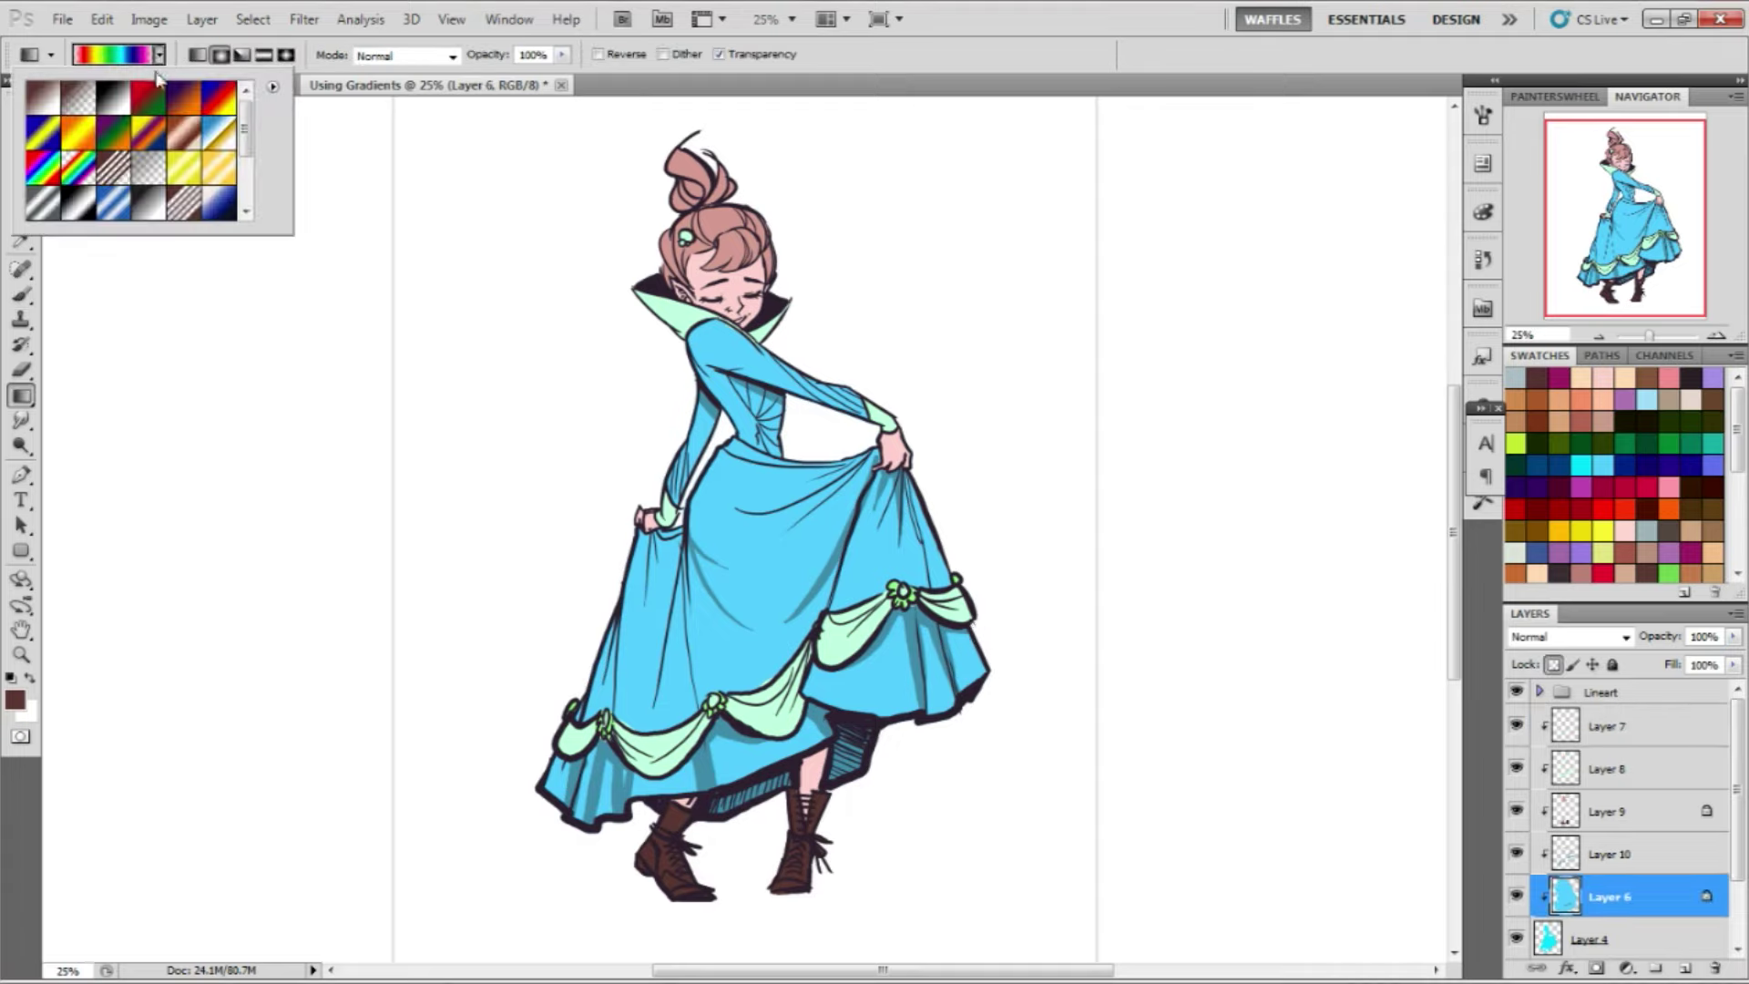
left_click(160, 54)
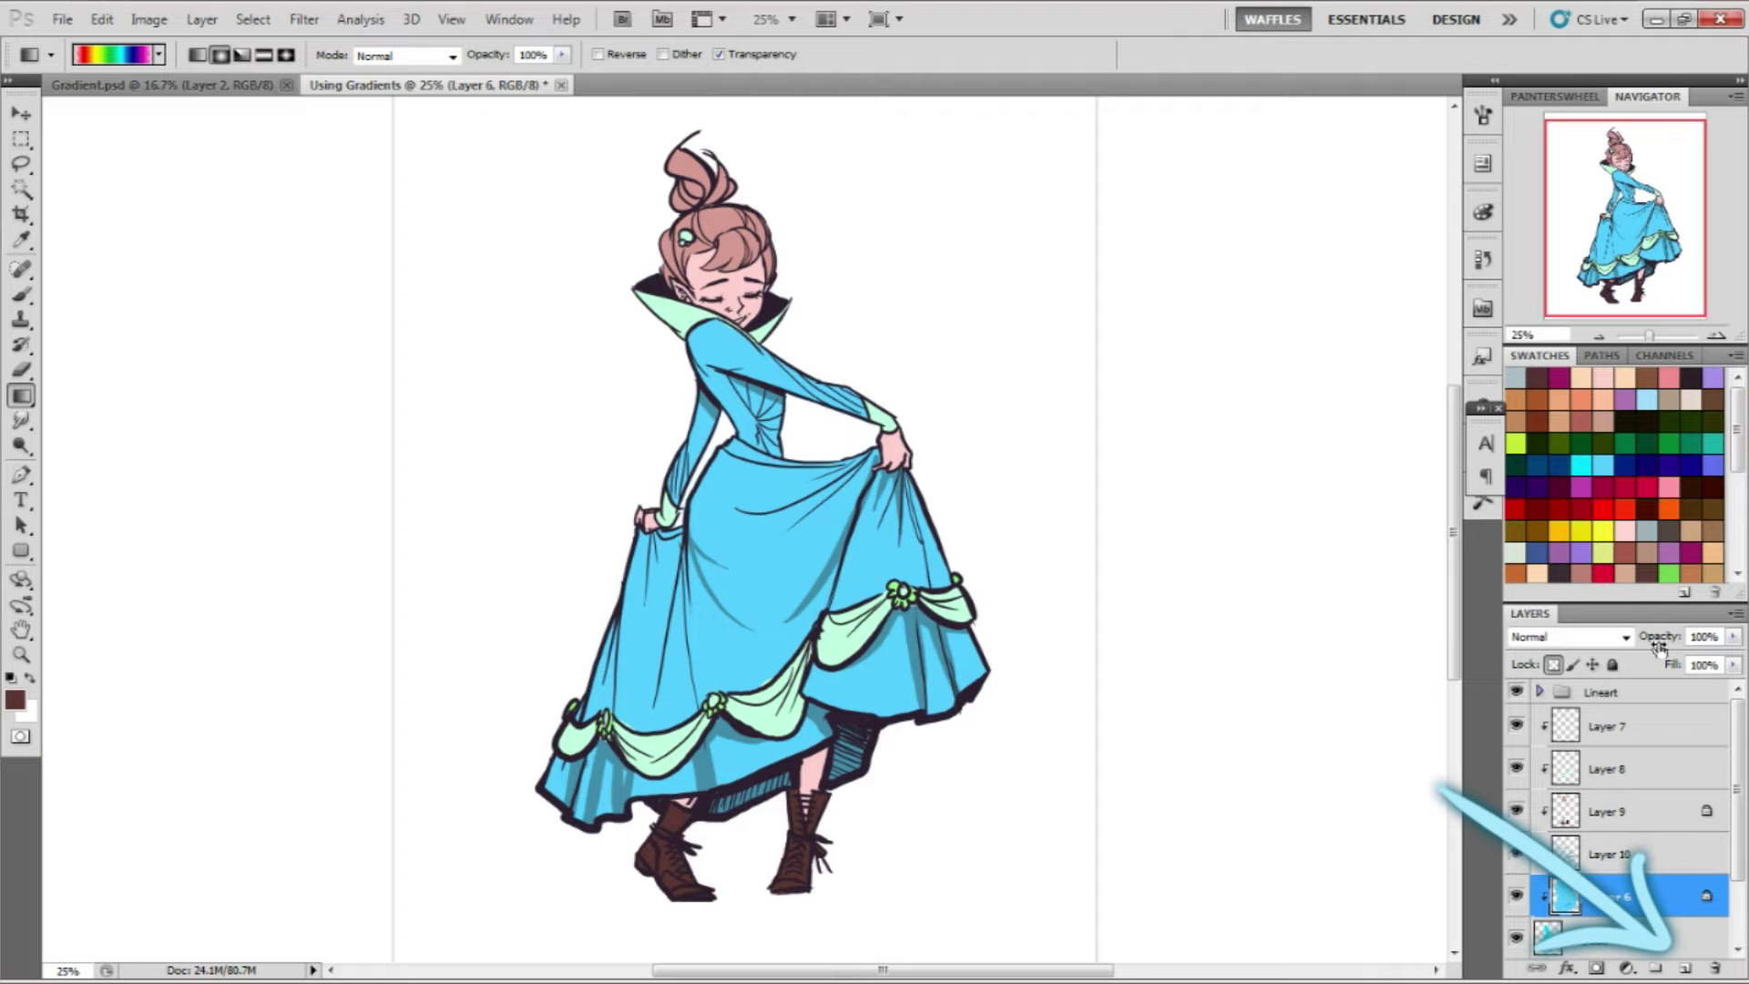
left_click(1681, 966)
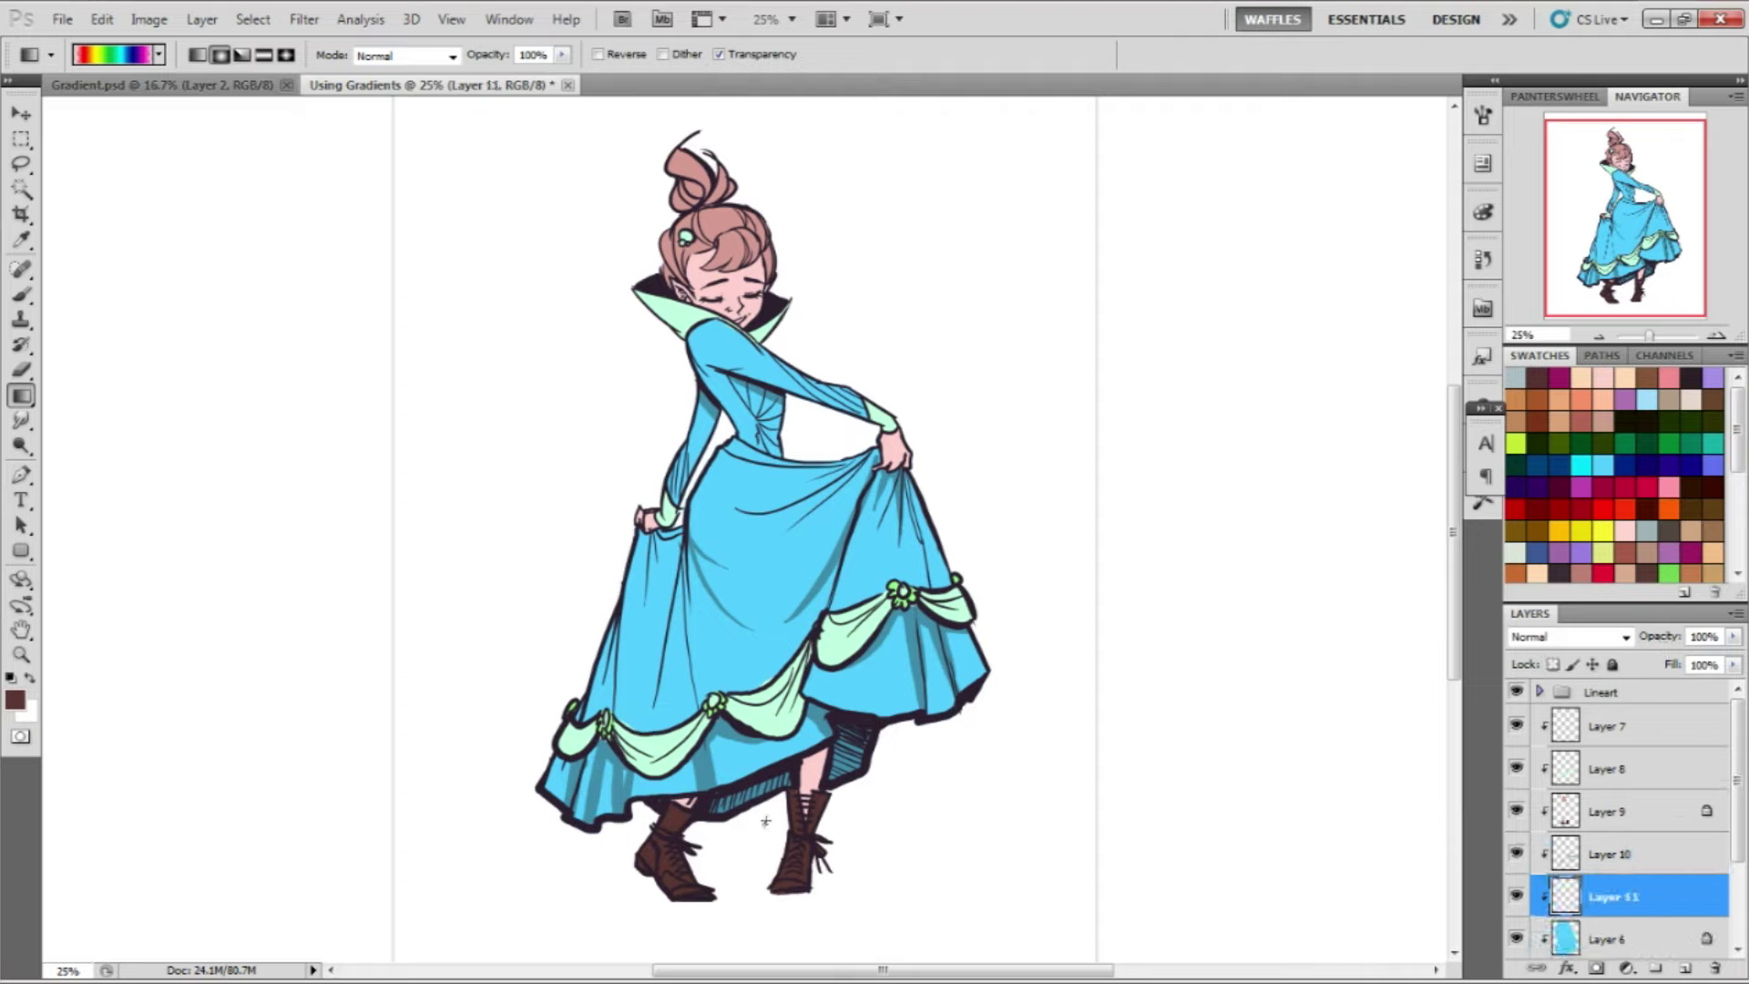
Try a rainbow gradient up the dress at 34% opacity, then undo both changes
left_click_drag(765, 820, 808, 332)
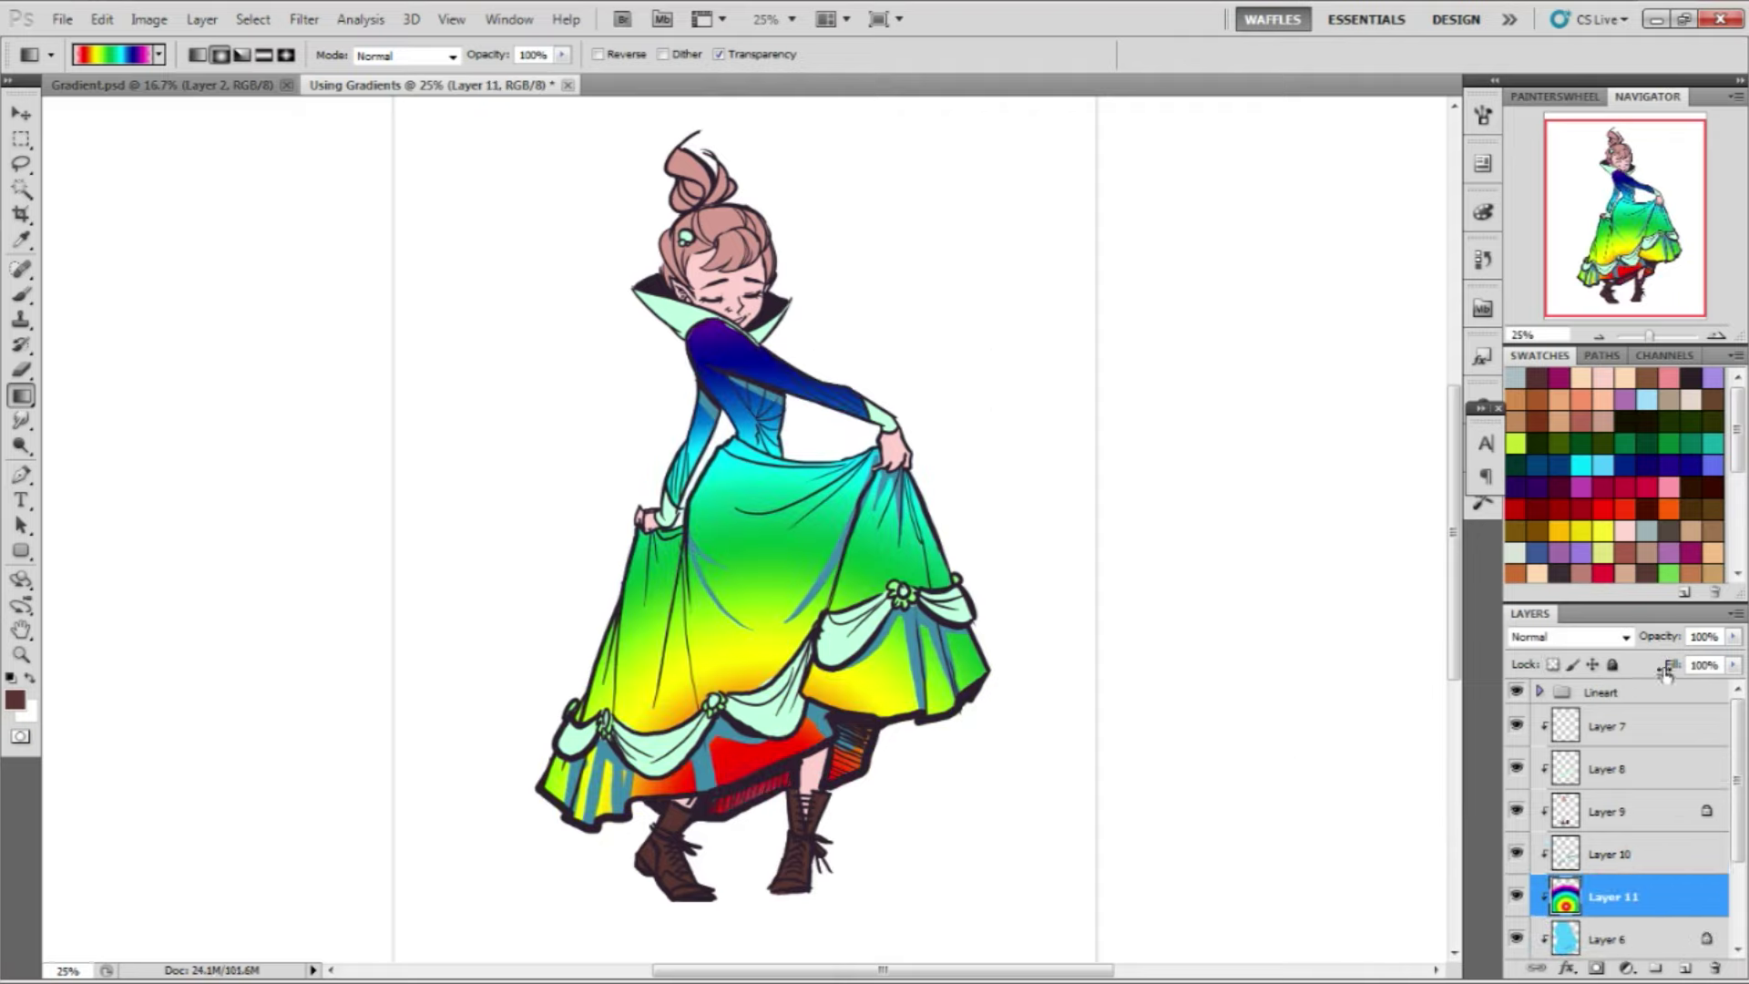
left_click_drag(1659, 649, 1653, 645)
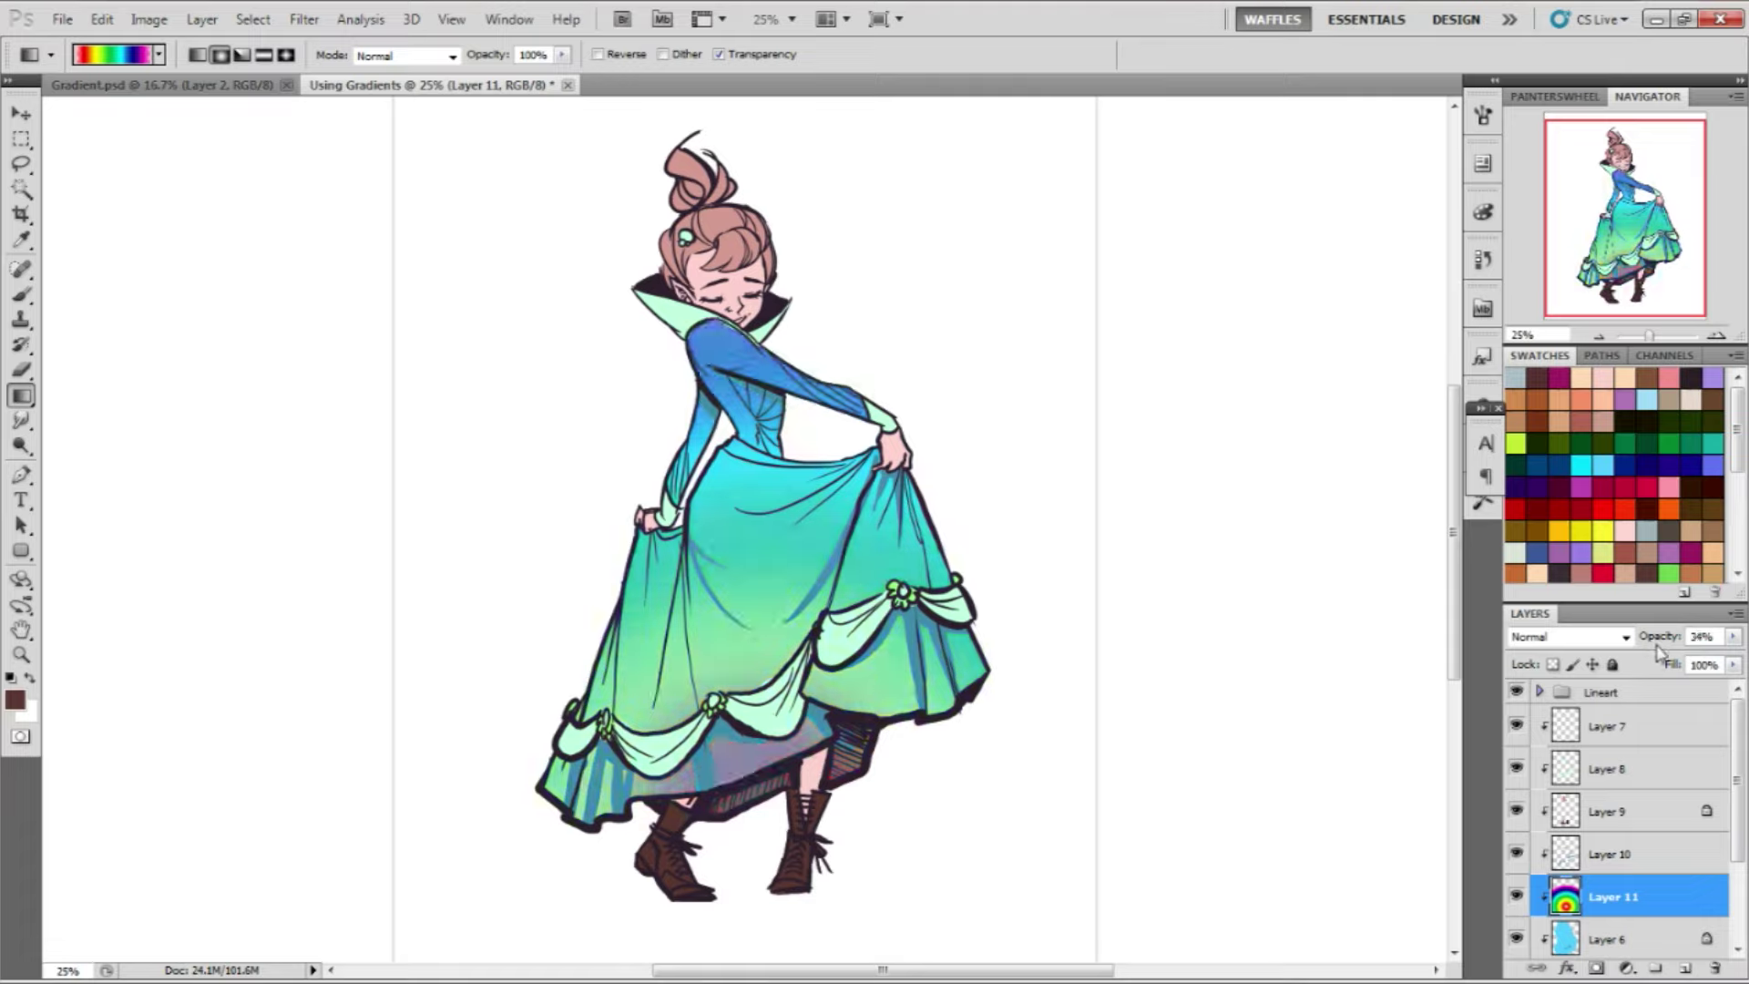
key("ctrl+z")
key("ctrl+alt+z")
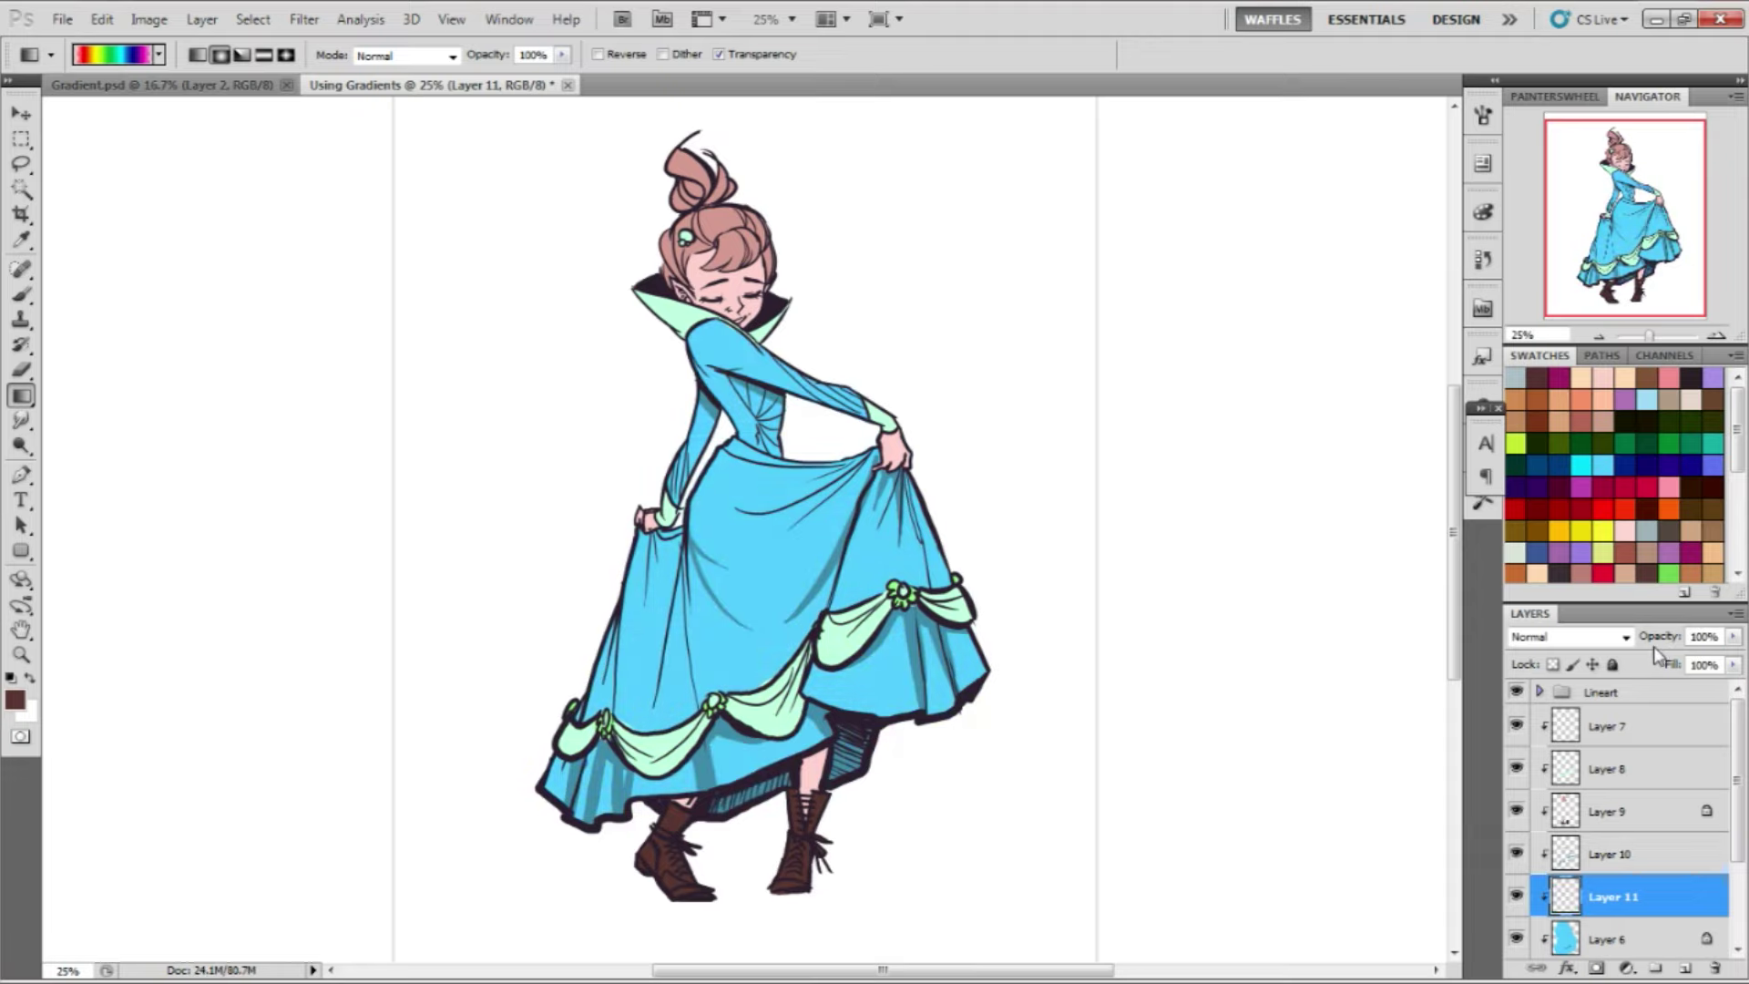
Choose the Foreground to Transparent preset and set the foreground to bright magenta
left_click(159, 54)
left_click(78, 96)
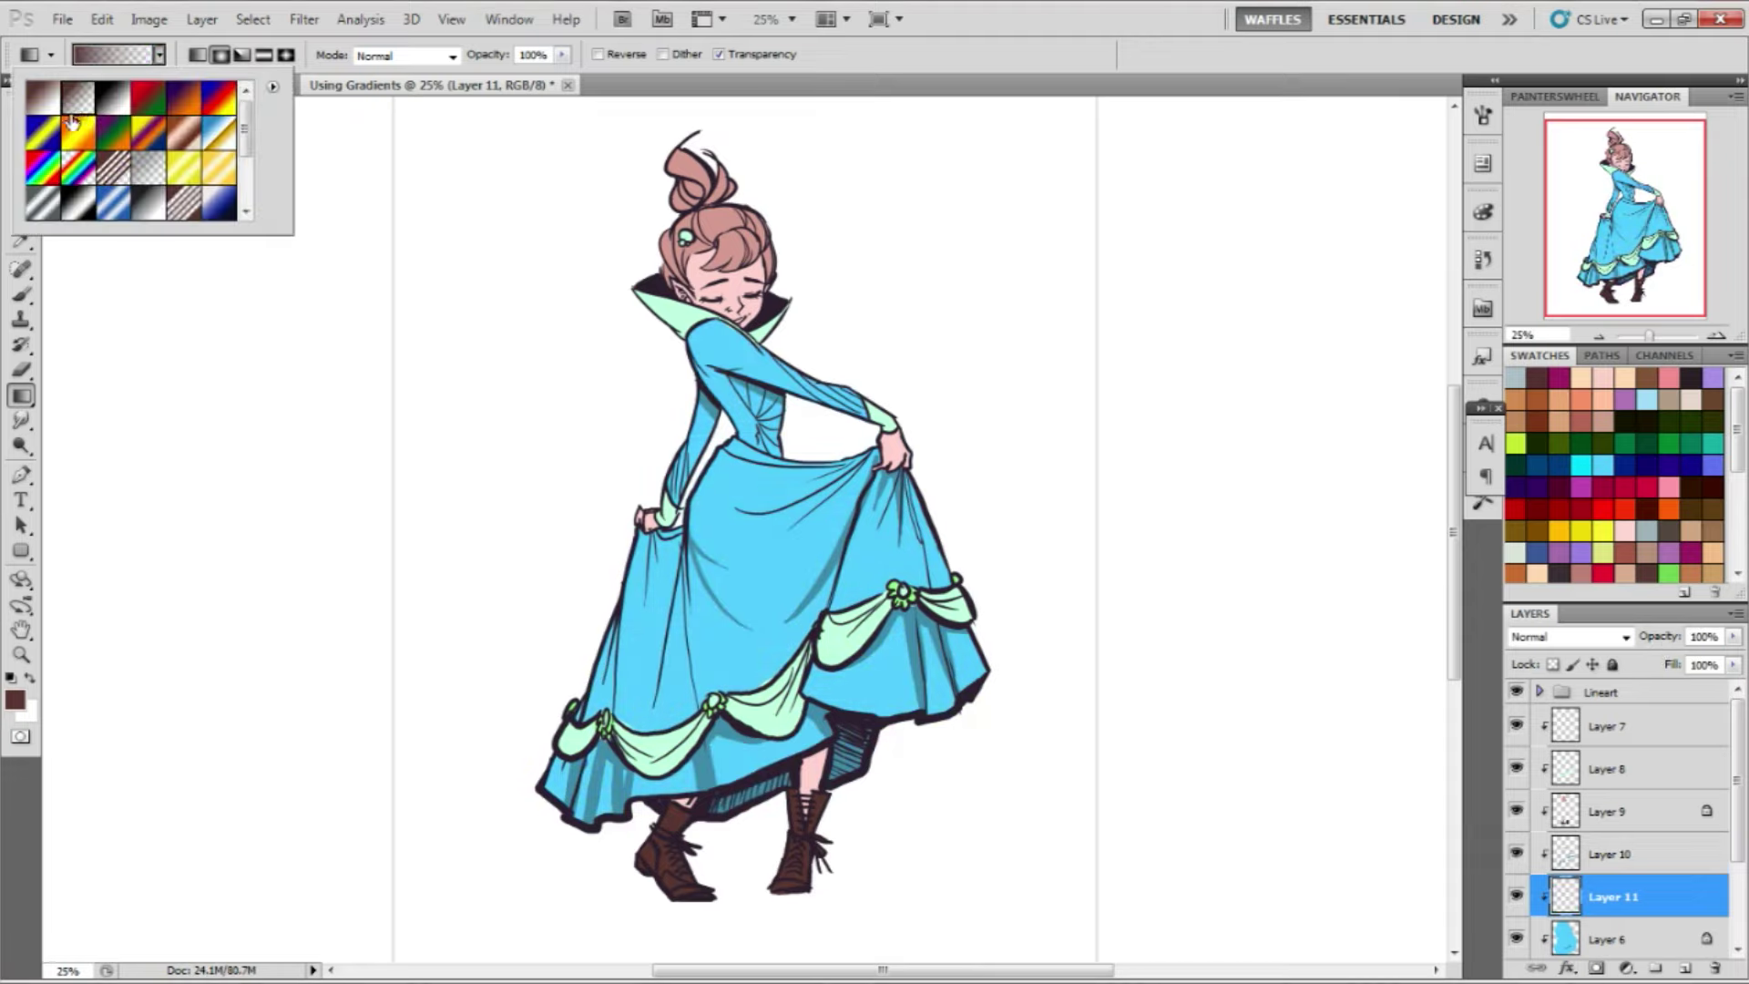
key("Escape")
left_click(752, 549, "alt")
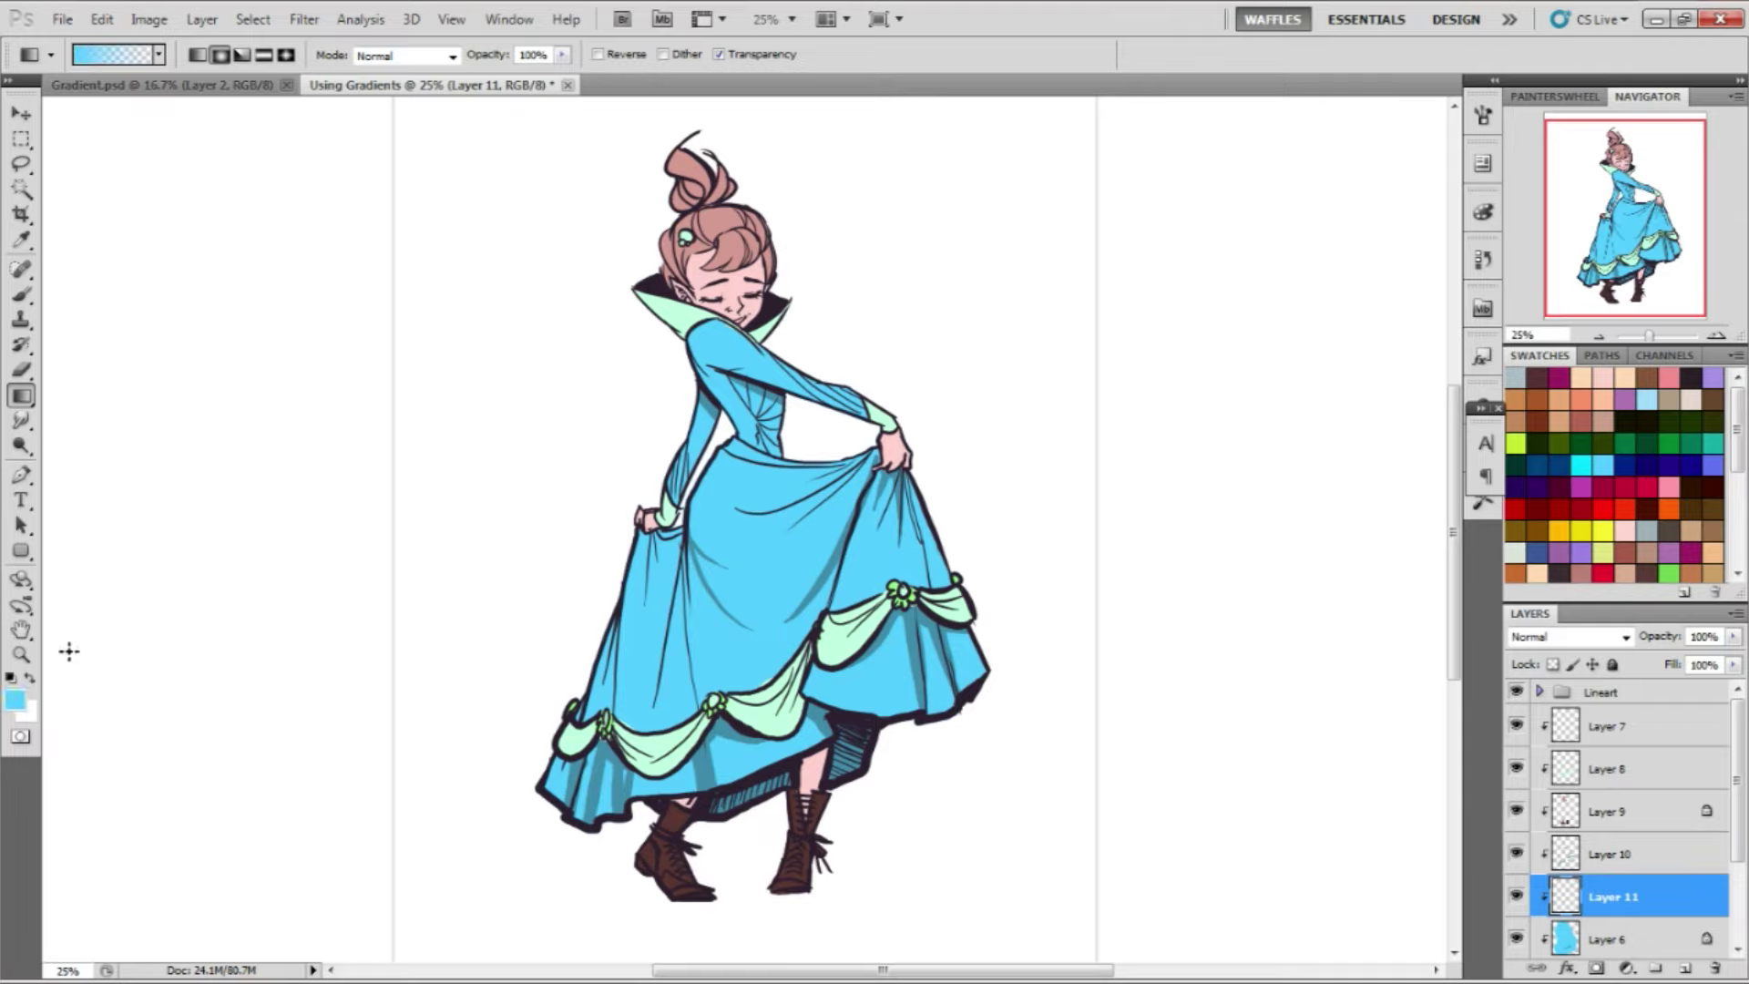
key("i")
left_click(15, 699)
left_click_drag(1519, 463, 1517, 433)
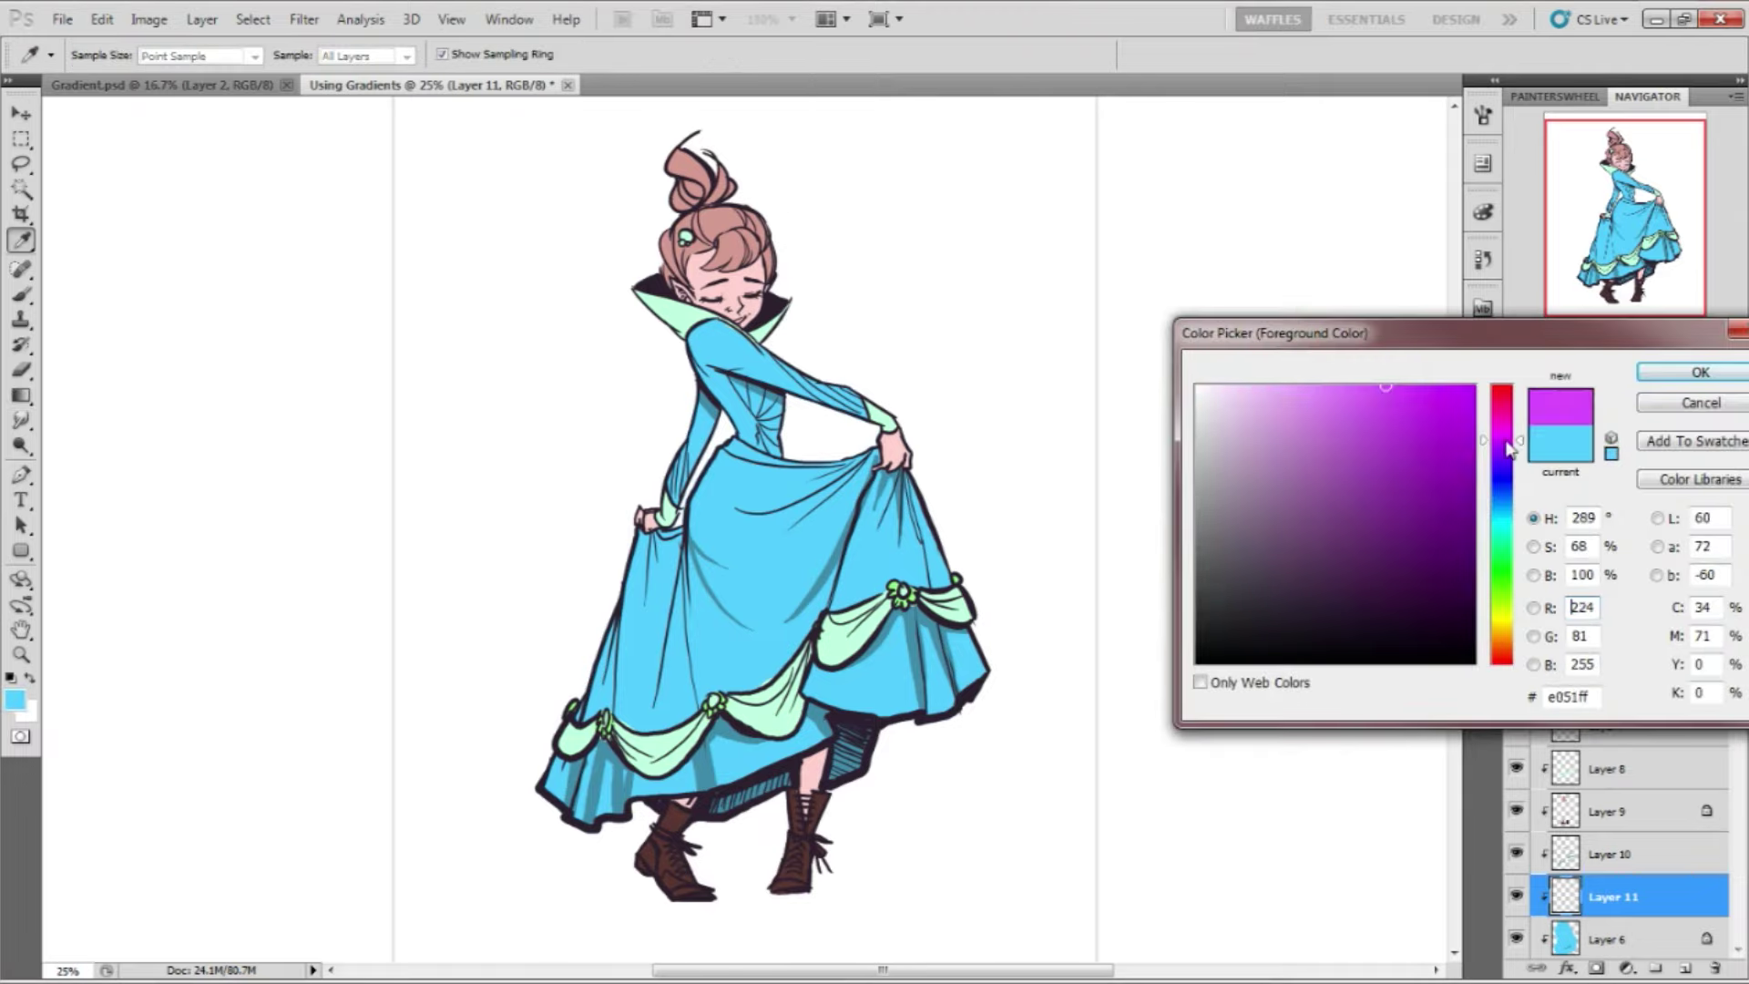
left_click_drag(1423, 521, 1476, 384)
left_click(1676, 375)
Drag the magenta gradient up from the hem, test Multiply, revert to Normal, select Layer 10
key("g")
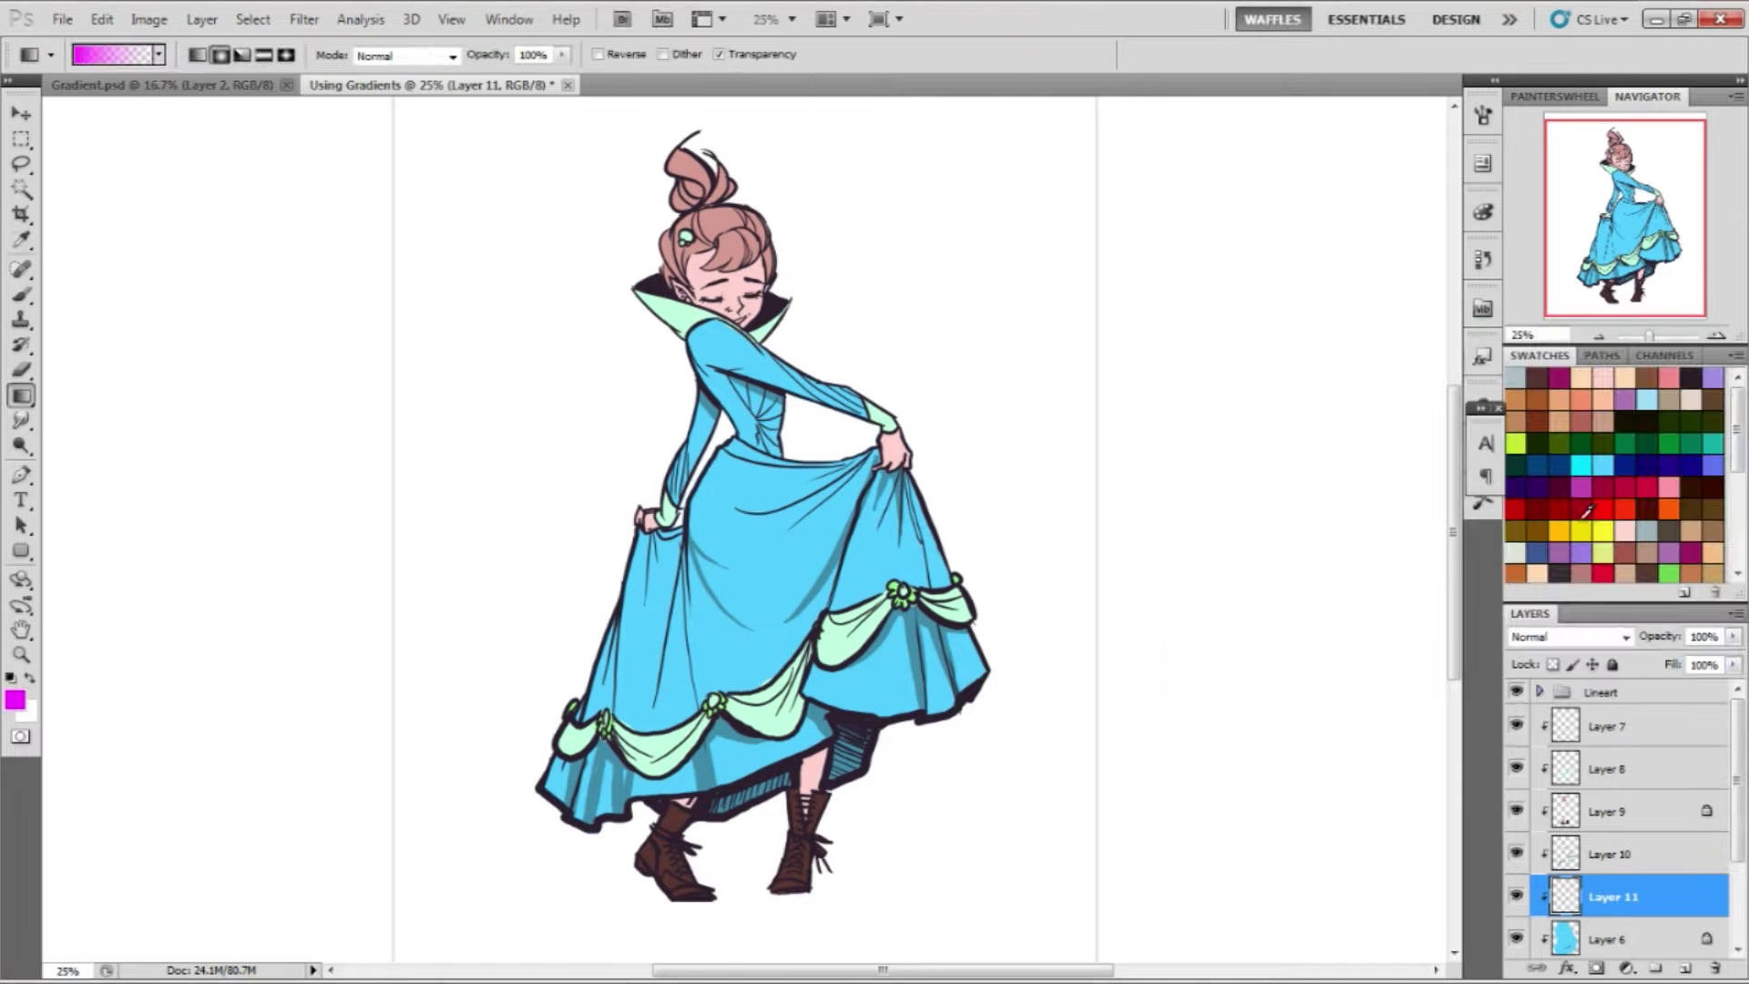
left_click_drag(761, 789, 769, 354)
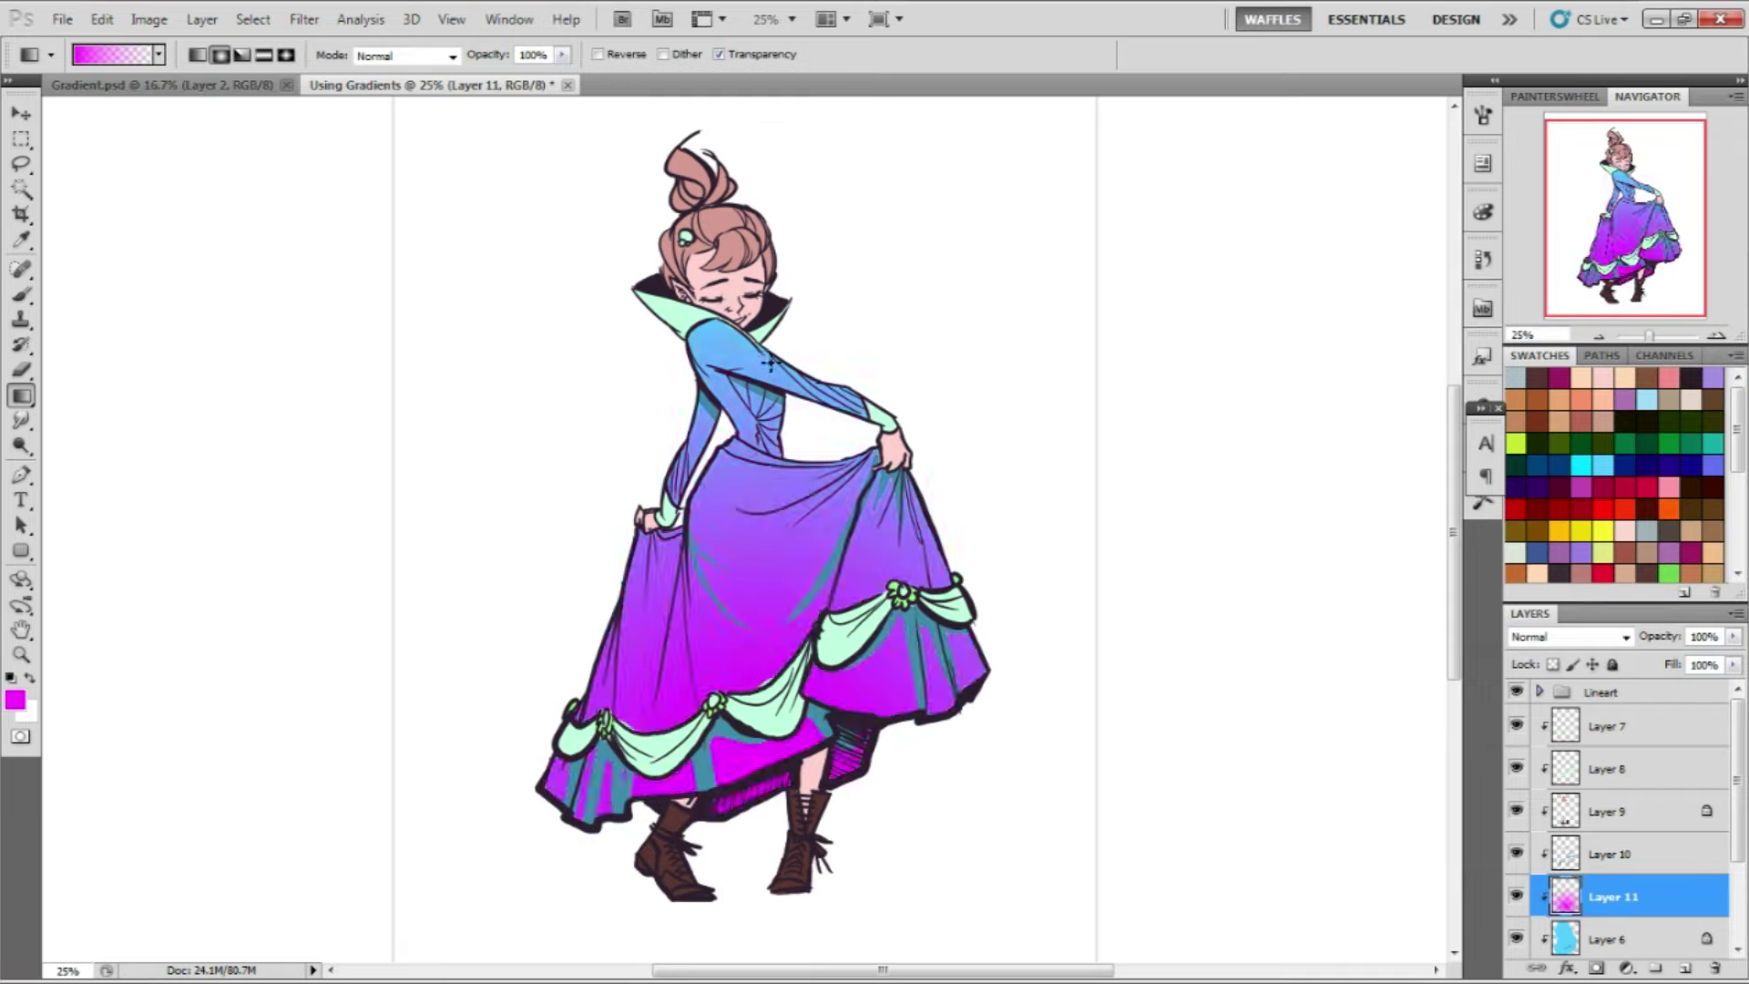
left_click(1628, 639)
left_click(1603, 136)
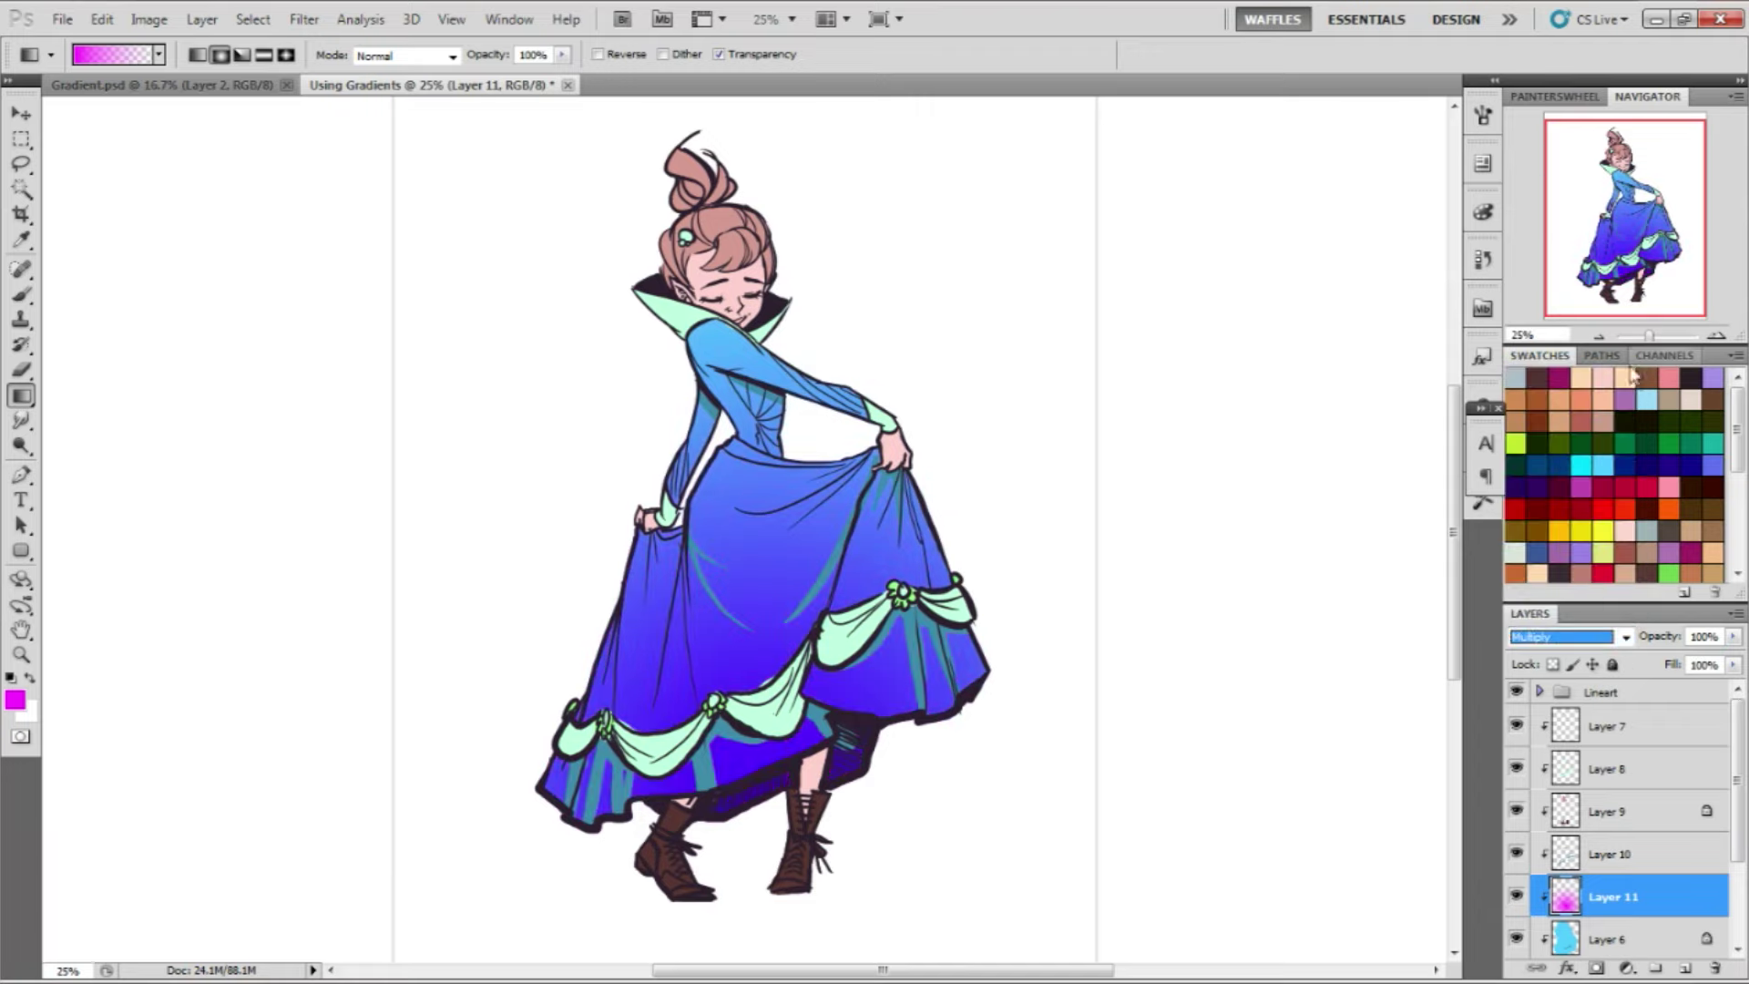
left_click(1602, 637)
left_click(1548, 68)
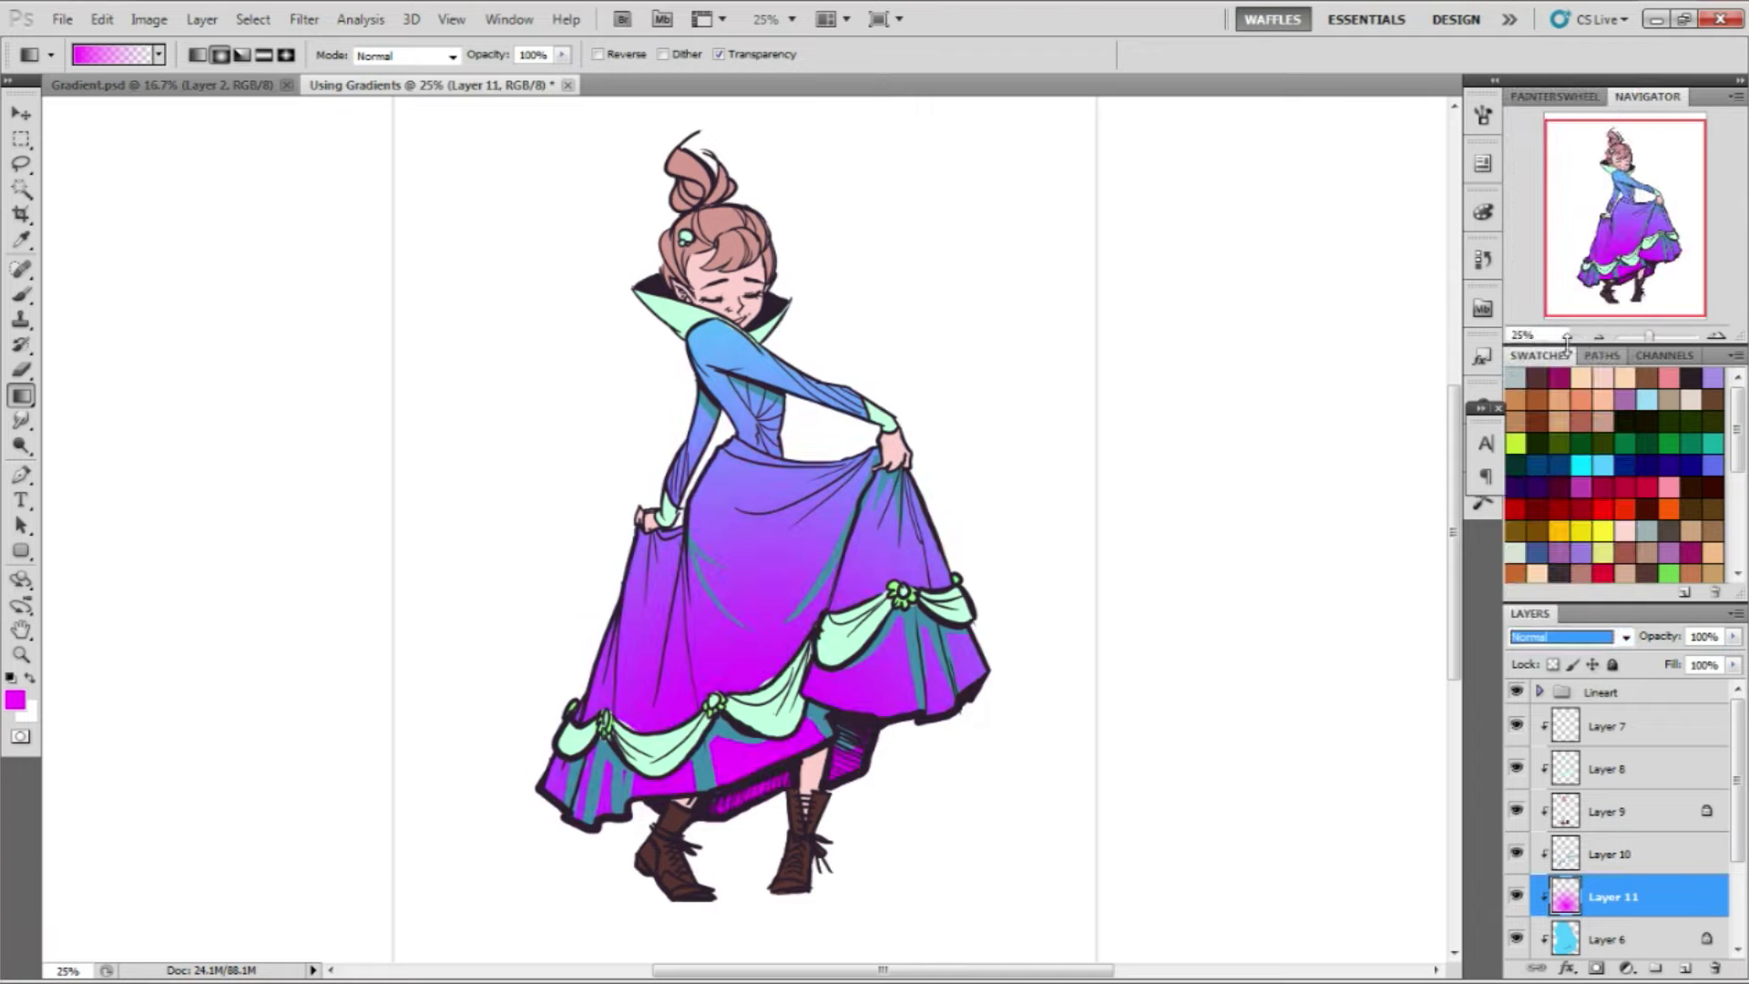
left_click(1596, 854)
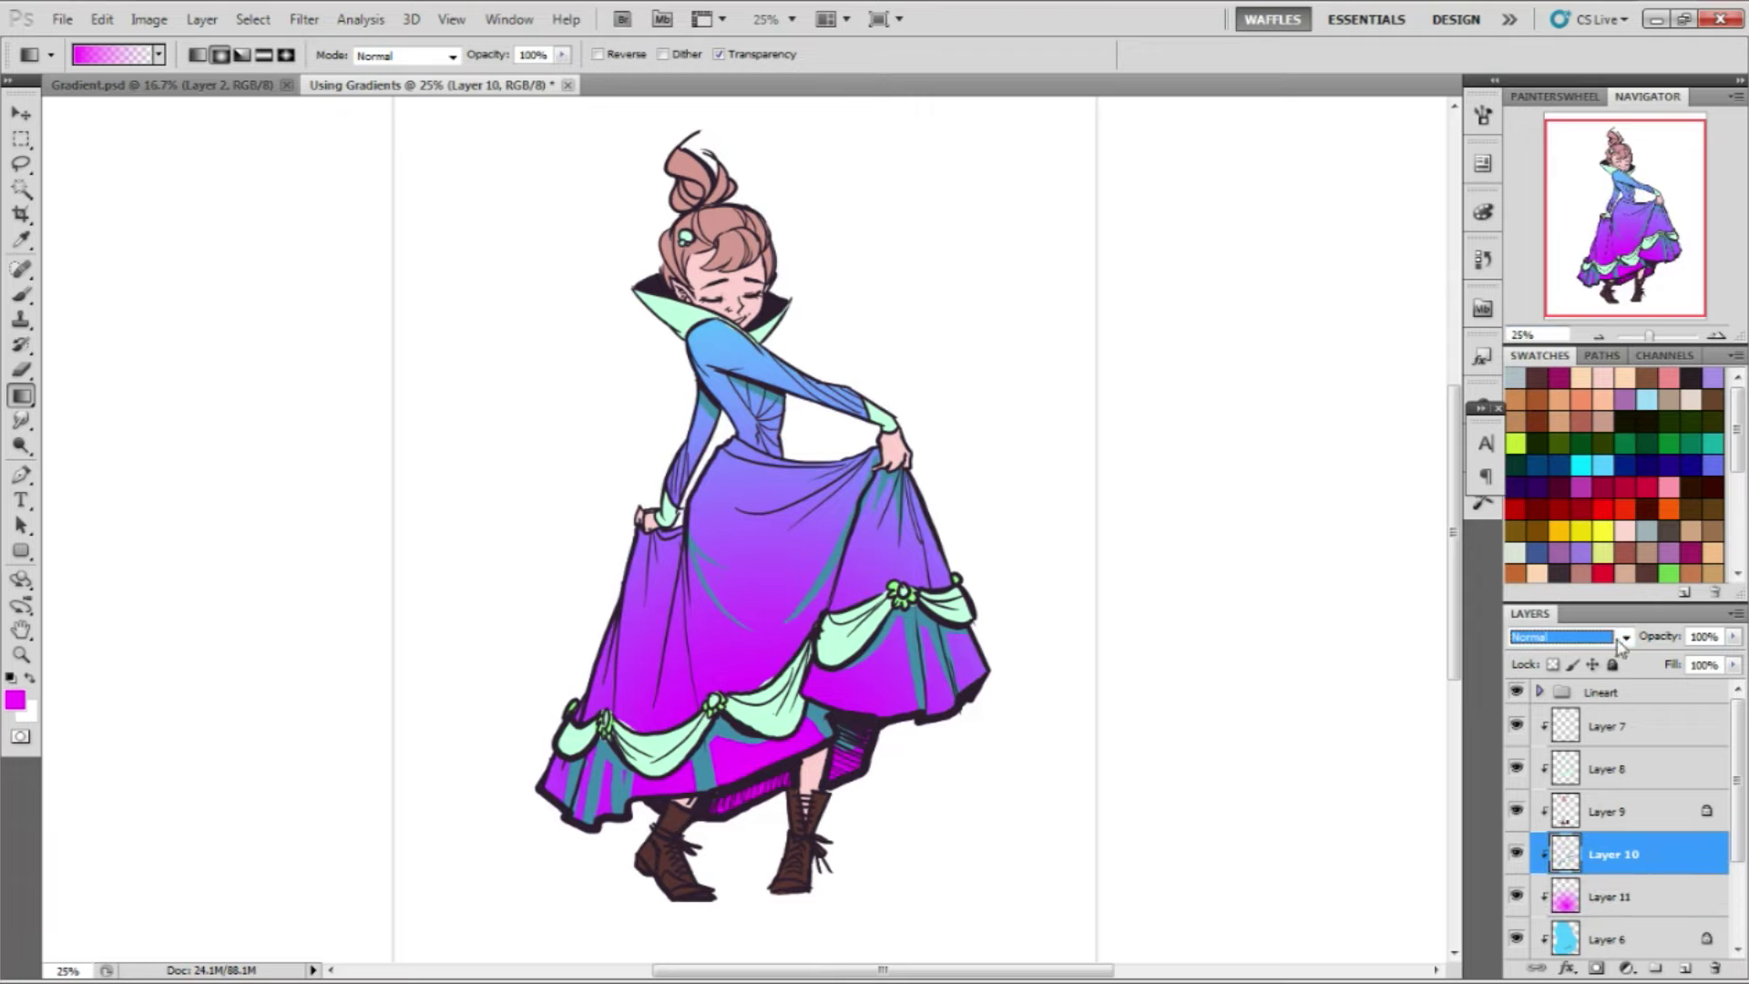
Set Layer 10 to Multiply blending at 56% opacity
left_click(1621, 637)
left_click(1549, 139)
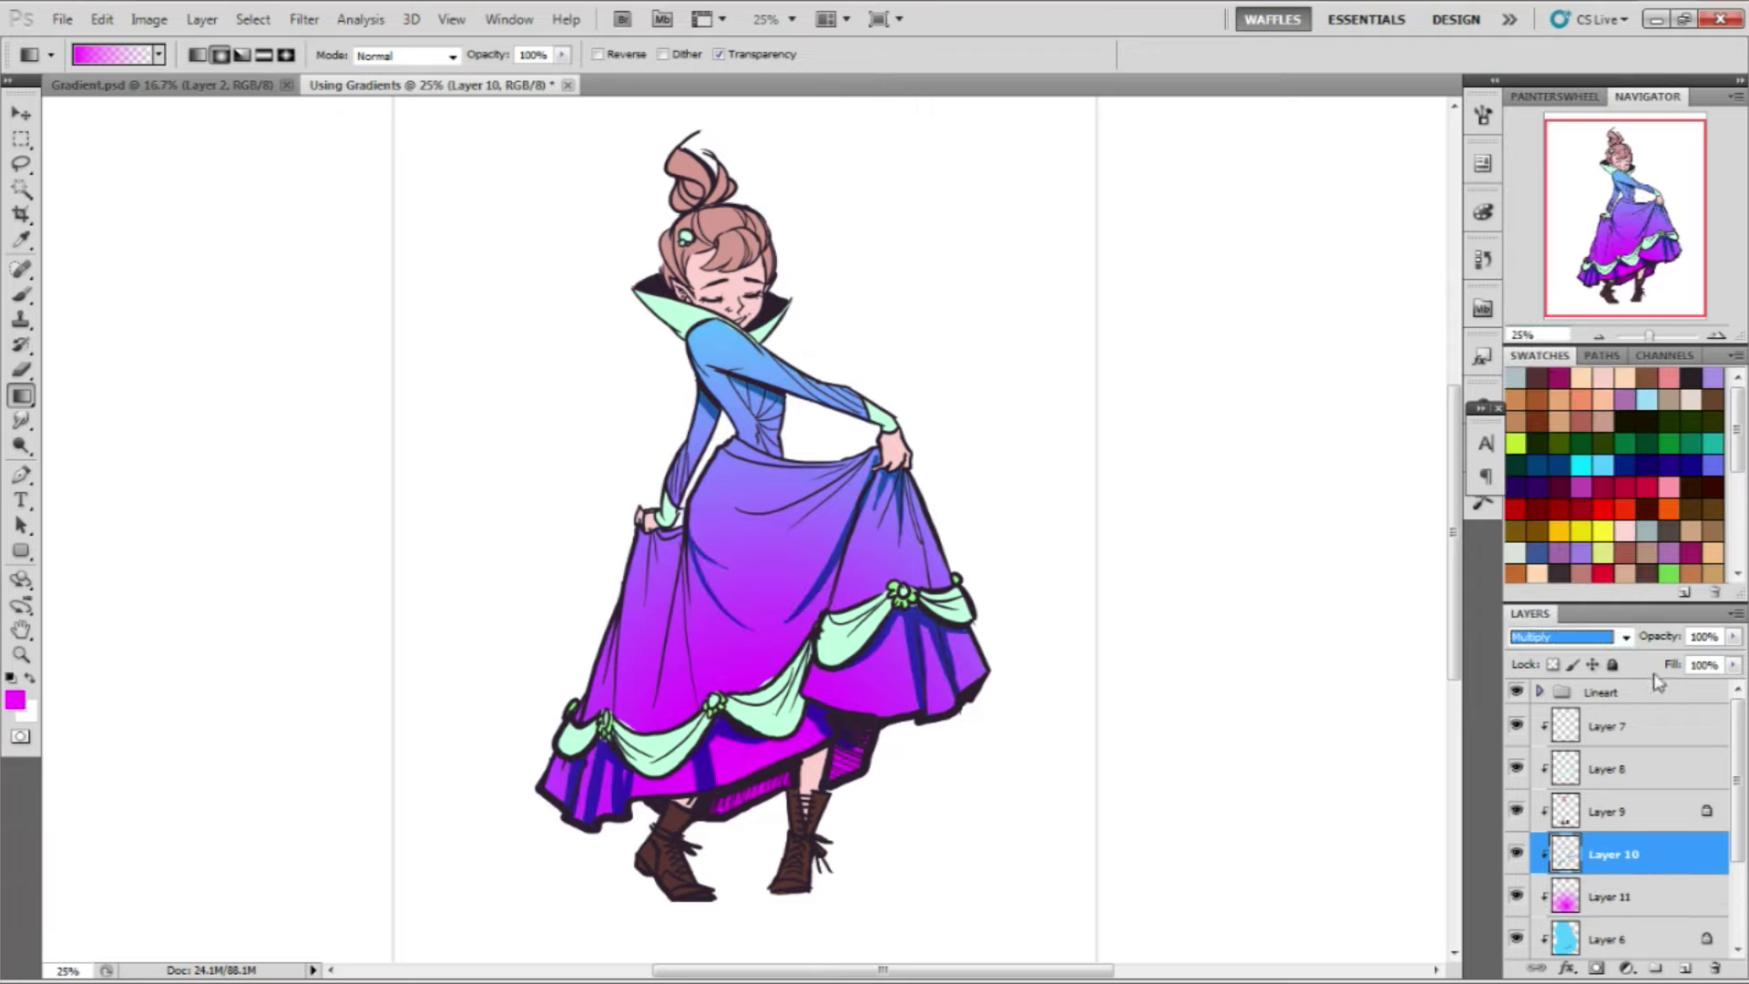
left_click_drag(1676, 638, 1653, 643)
Redraw the magenta gradient on Layer 11 with more magenta low on the skirt
left_click(1617, 897)
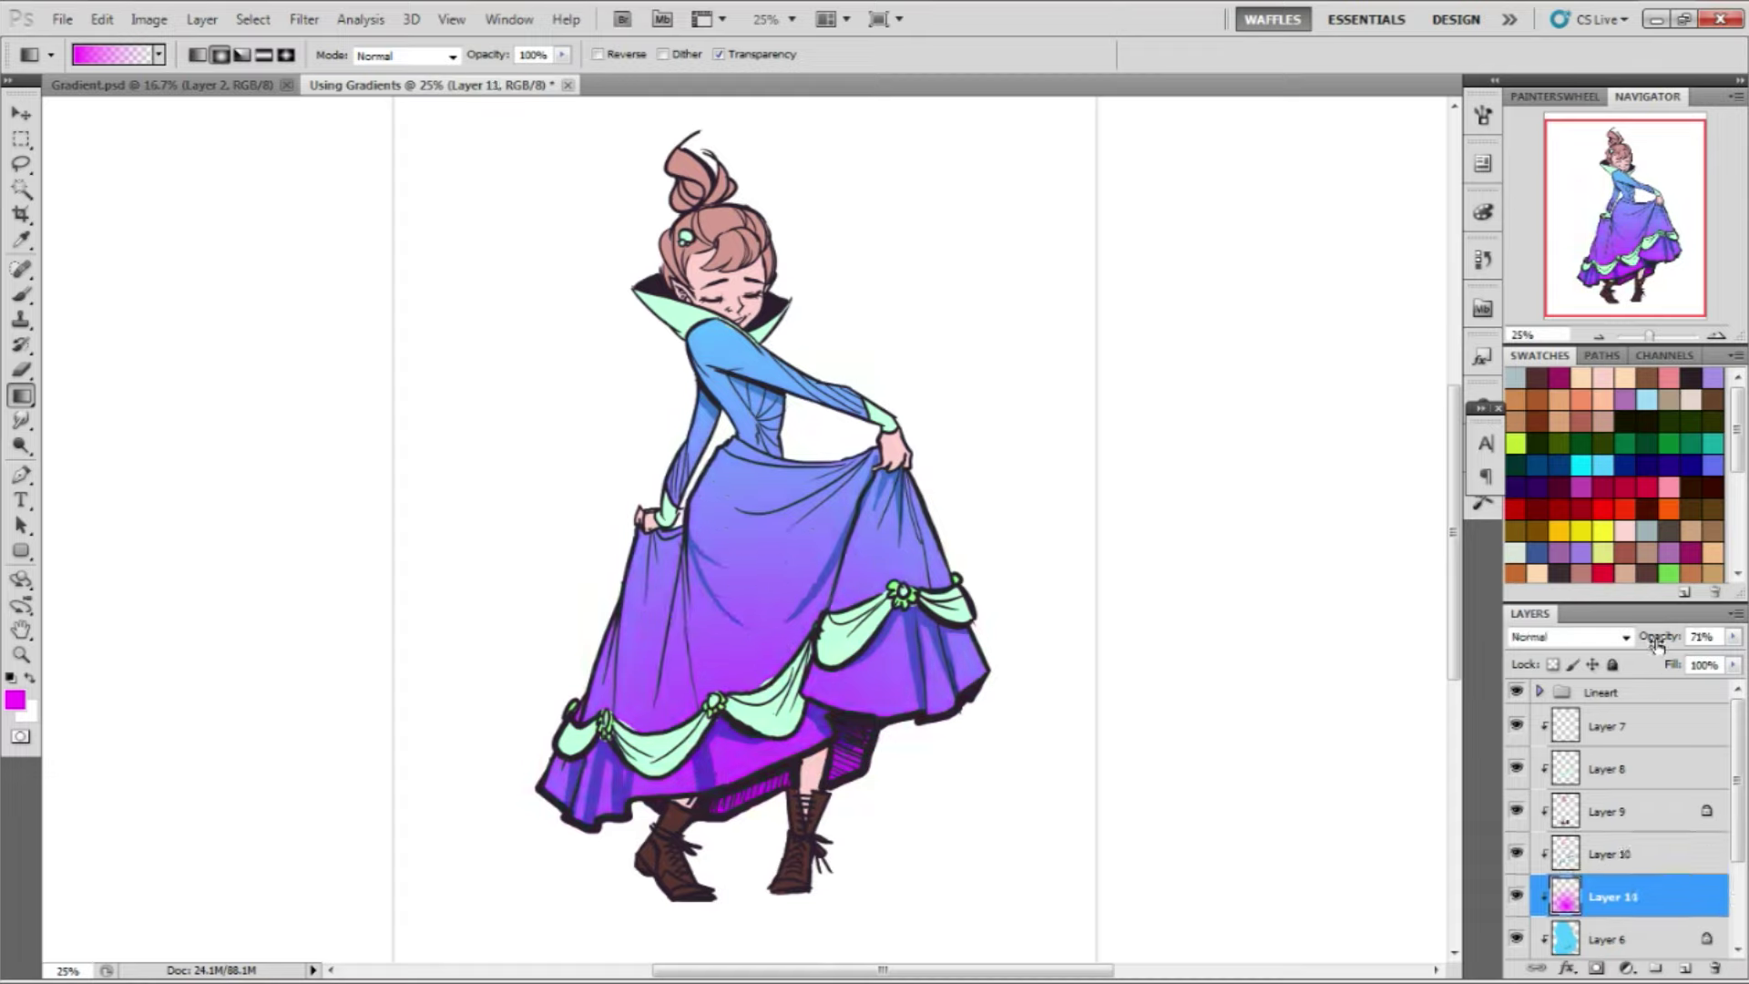
left_click_drag(975, 838, 904, 692)
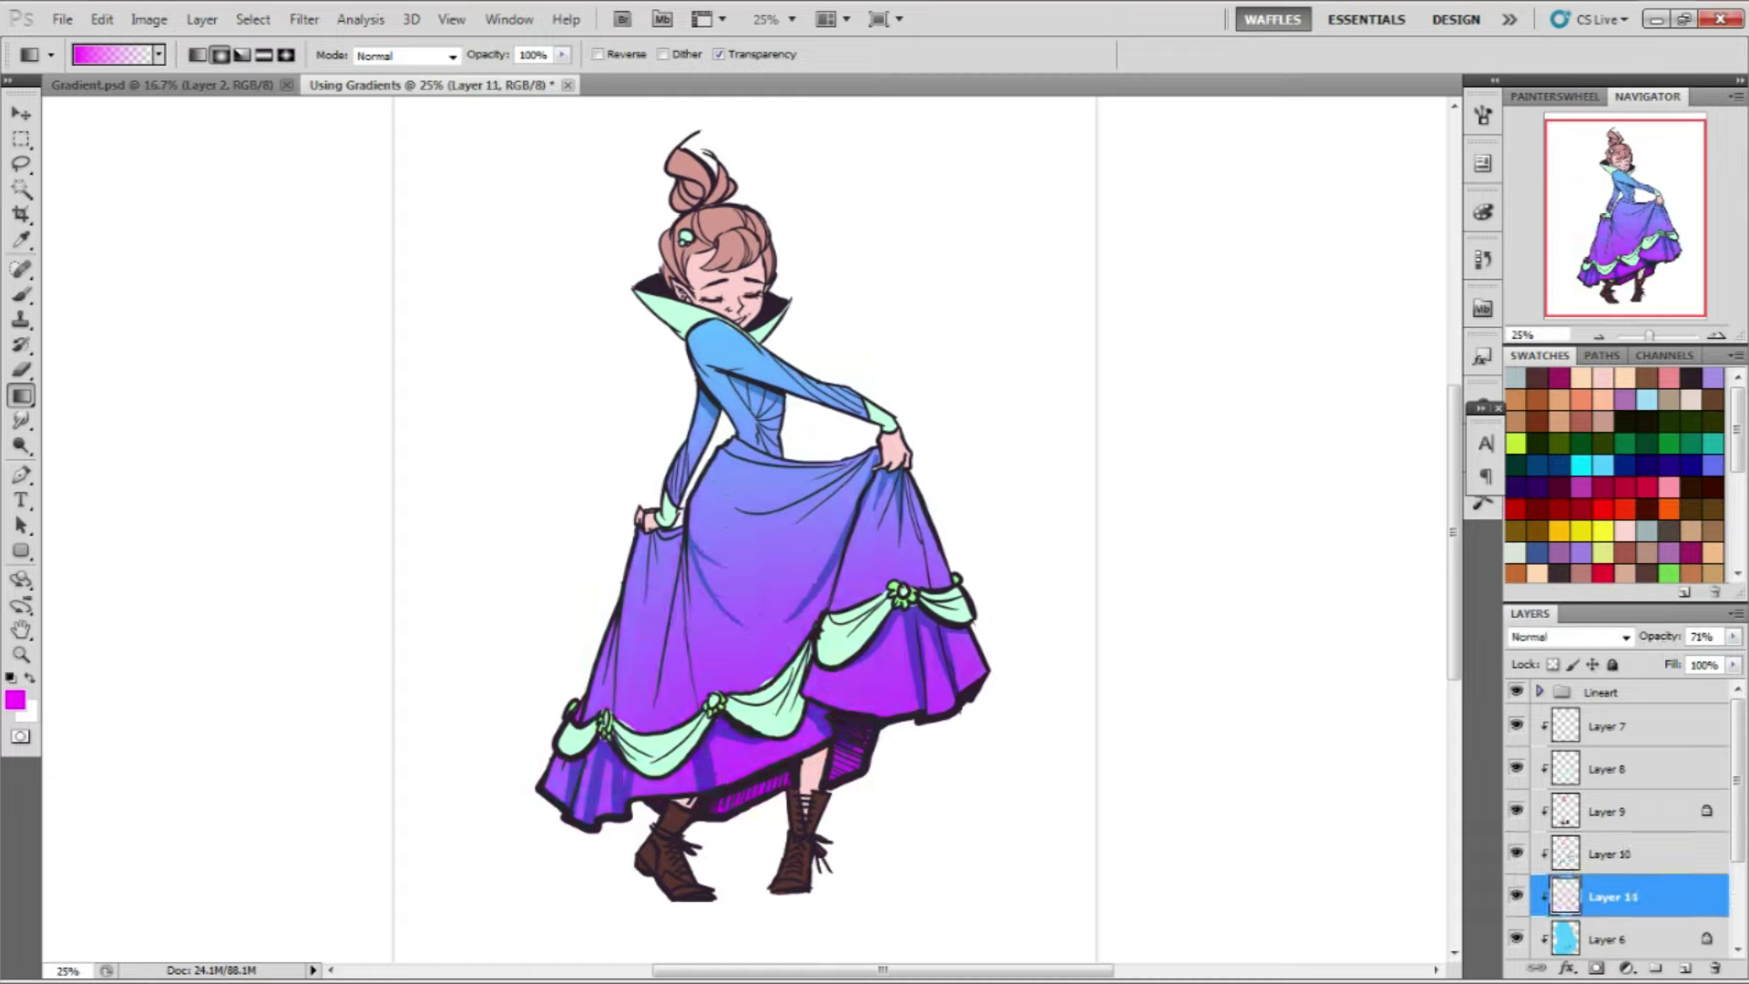
left_click_drag(540, 827, 539, 827)
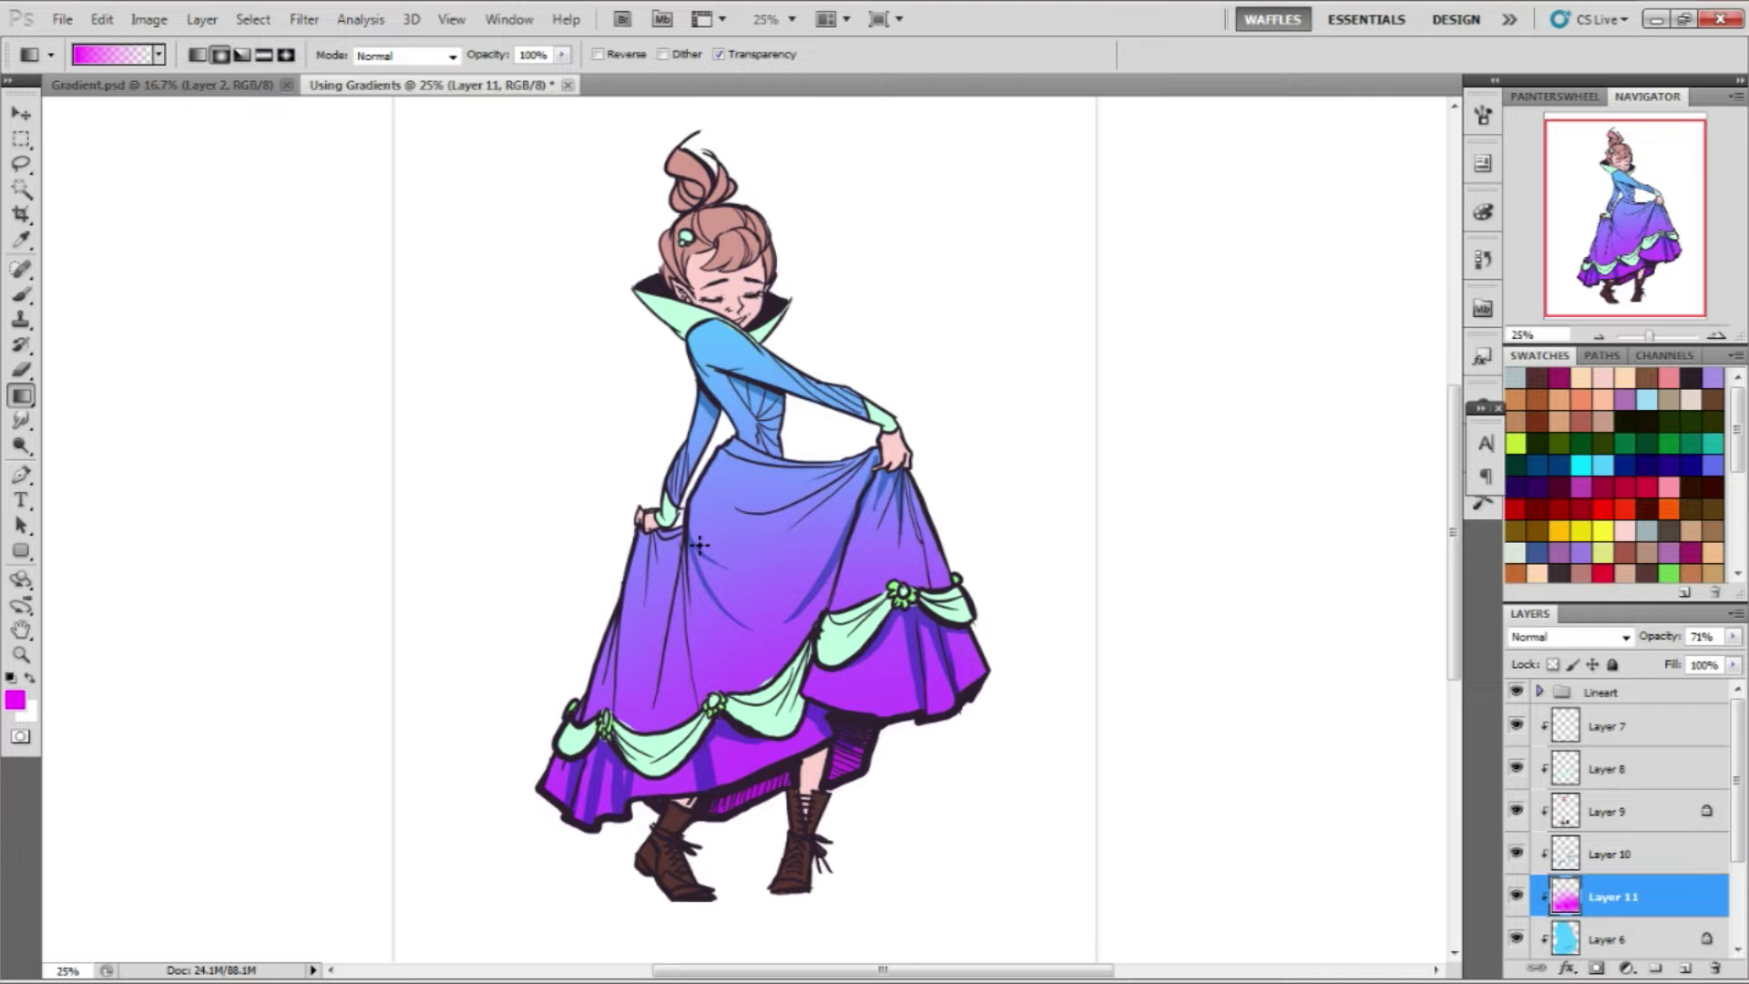
Lasso the collar and front sleeve, run a gradient down it, and deselect
key("l")
mouse_move(833, 325)
left_mouse_down()
mouse_move(747, 288)
mouse_move(688, 335)
left_mouse_up()
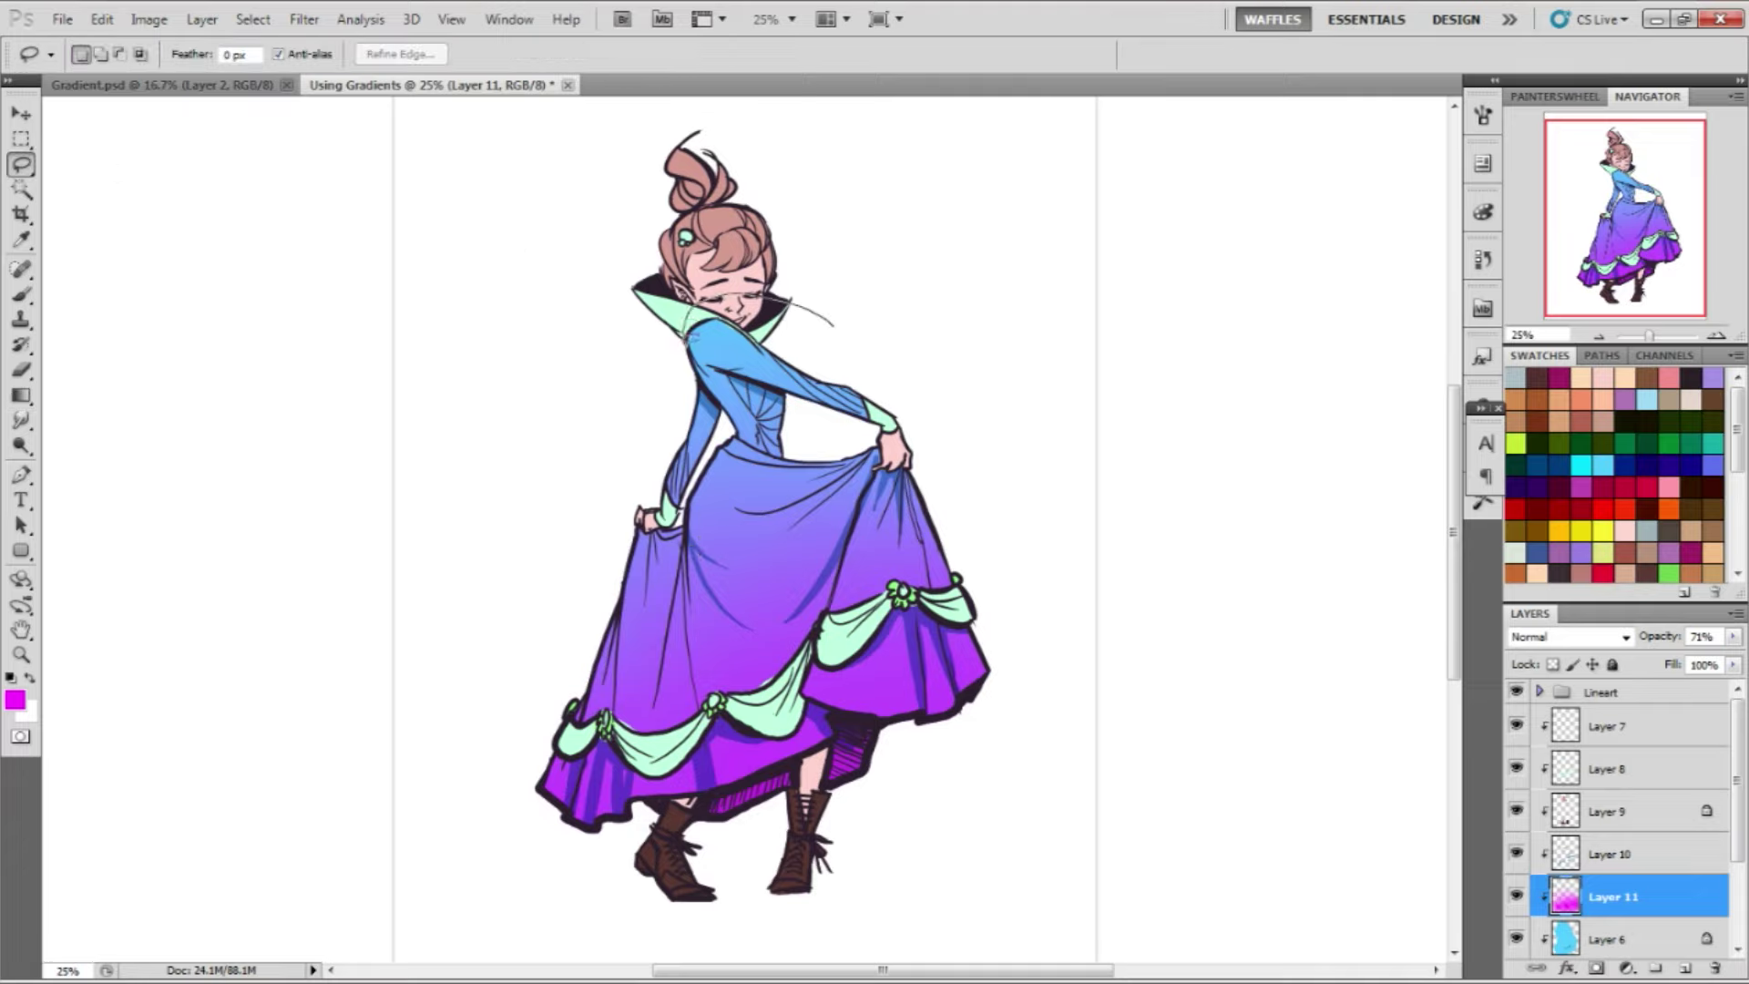
left_click_drag(829, 408, 966, 369)
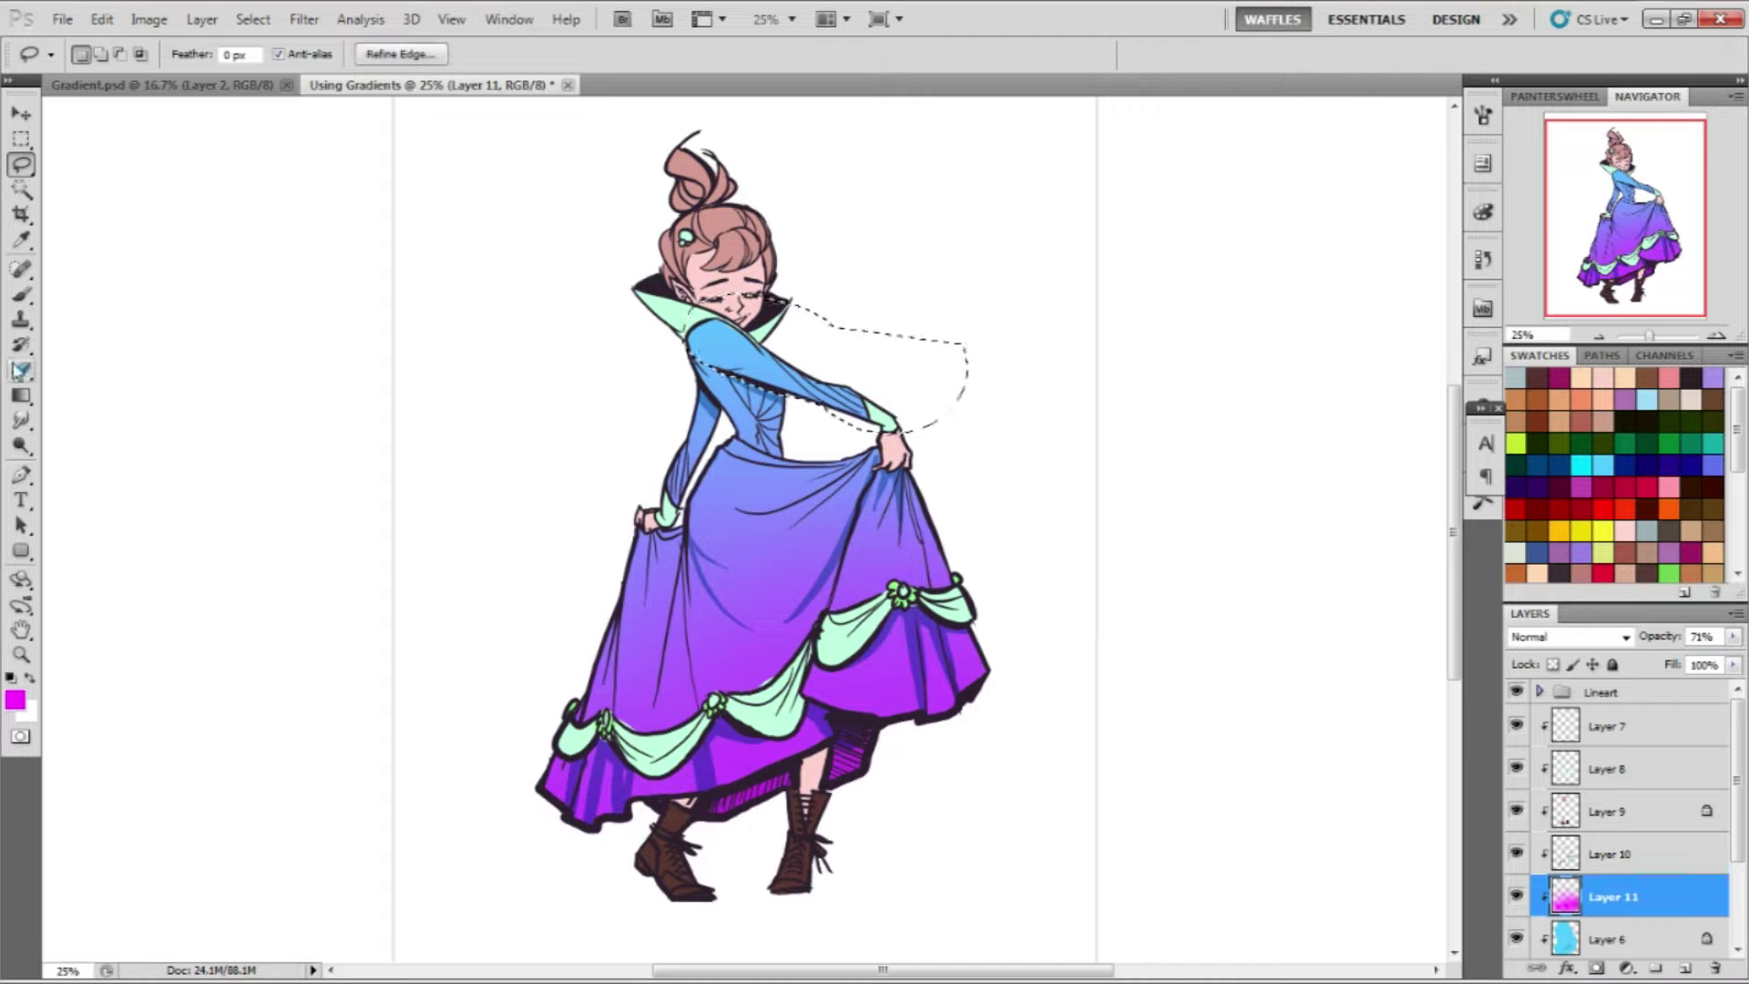
key("g")
mouse_move(936, 437)
left_mouse_down()
mouse_move(781, 353)
mouse_move(952, 428)
mouse_move(966, 401)
mouse_move(973, 425)
left_mouse_up()
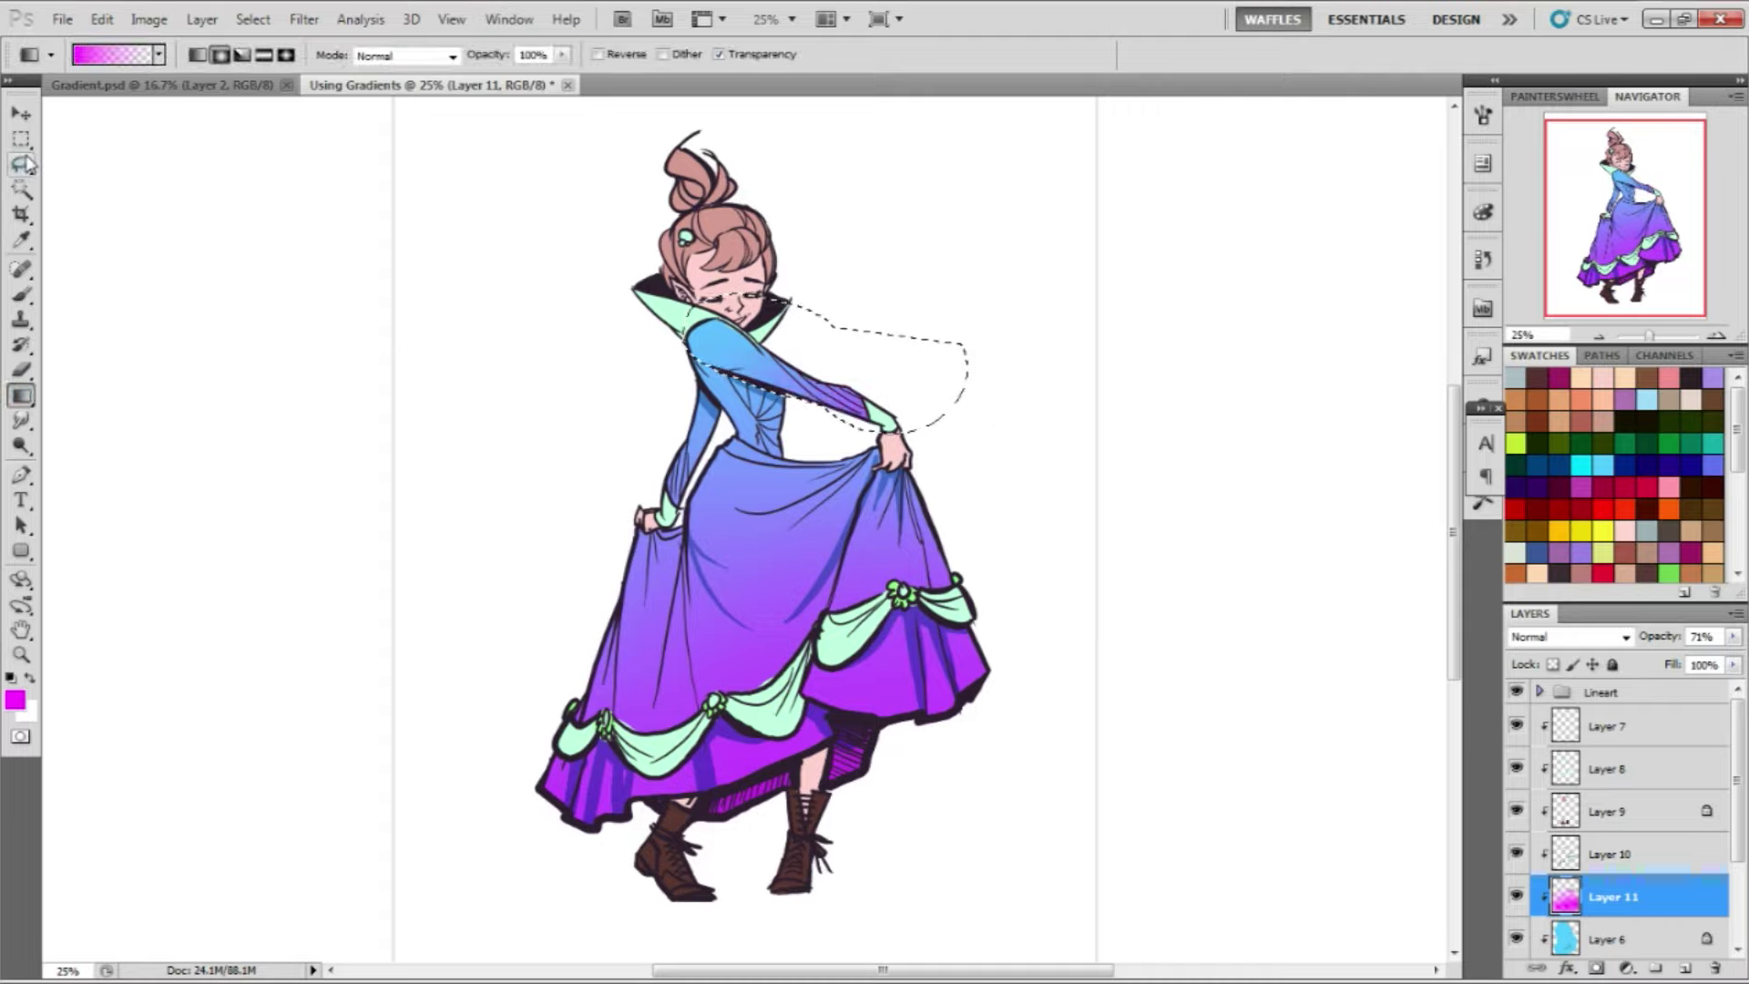
key("ctrl+d")
Lasso the back sleeve, shade it with a gradient, and deselect
key("l")
mouse_move(689, 384)
left_mouse_down()
mouse_move(648, 506)
mouse_move(665, 465)
mouse_move(646, 390)
left_mouse_up()
key("g")
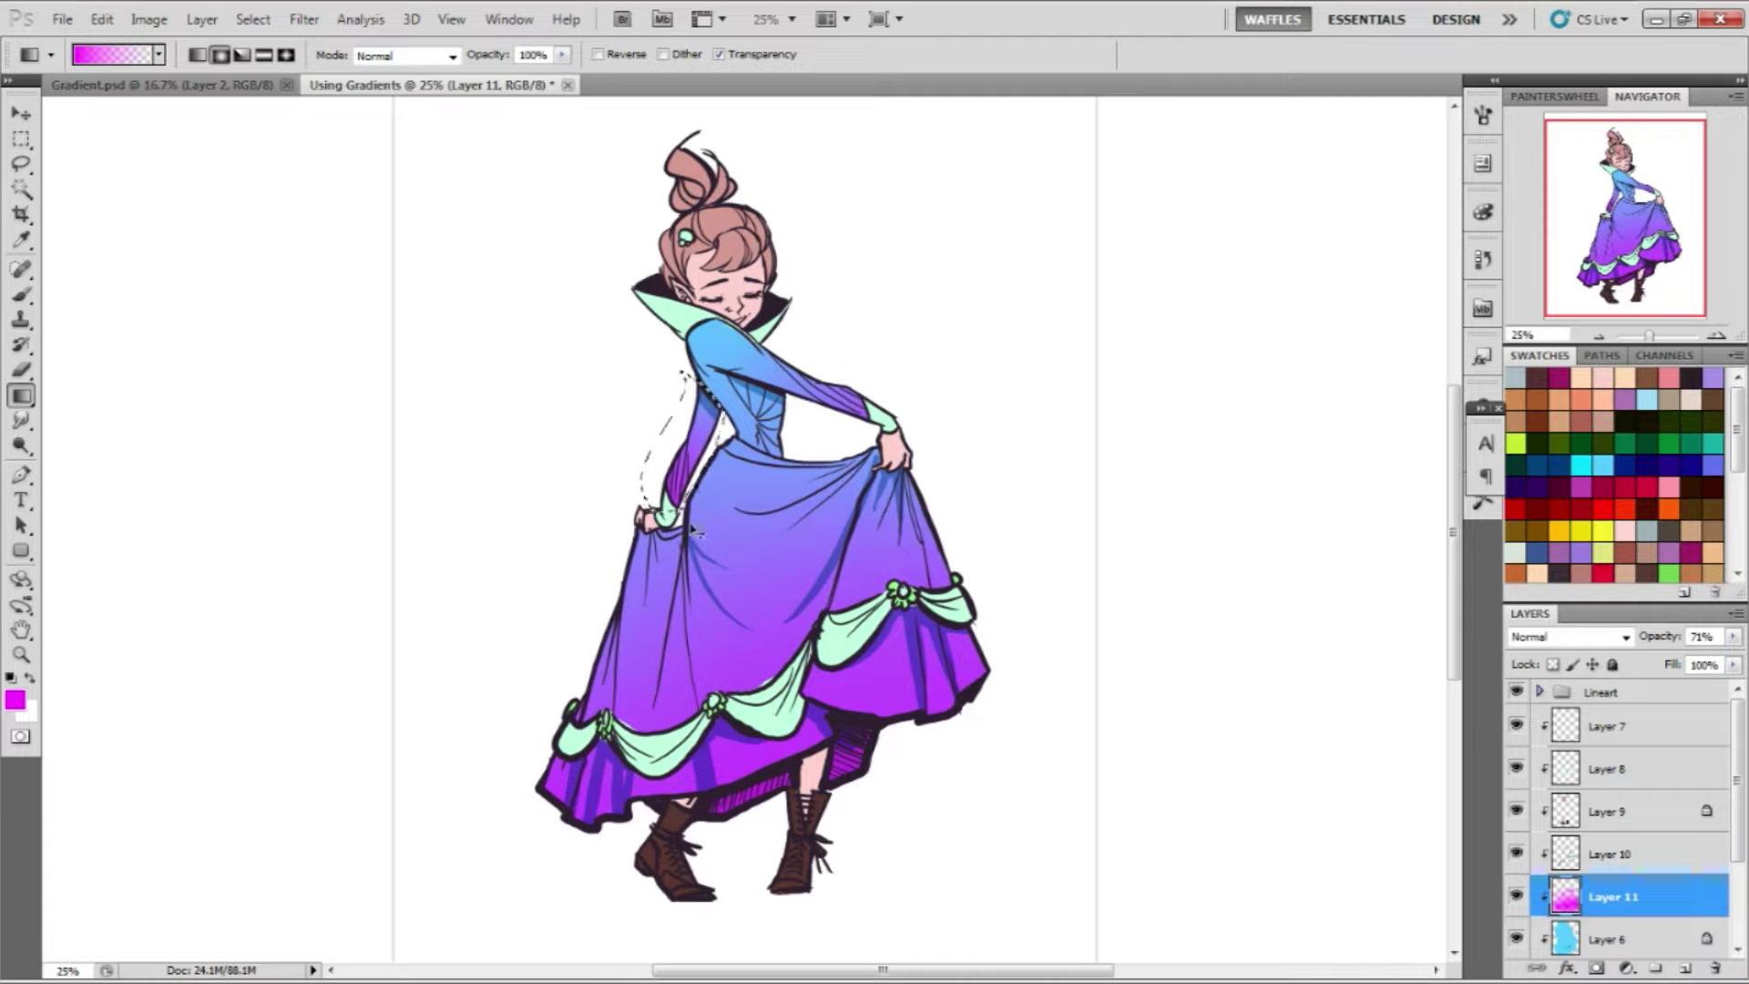
left_click(22, 139)
key("ctrl+d")
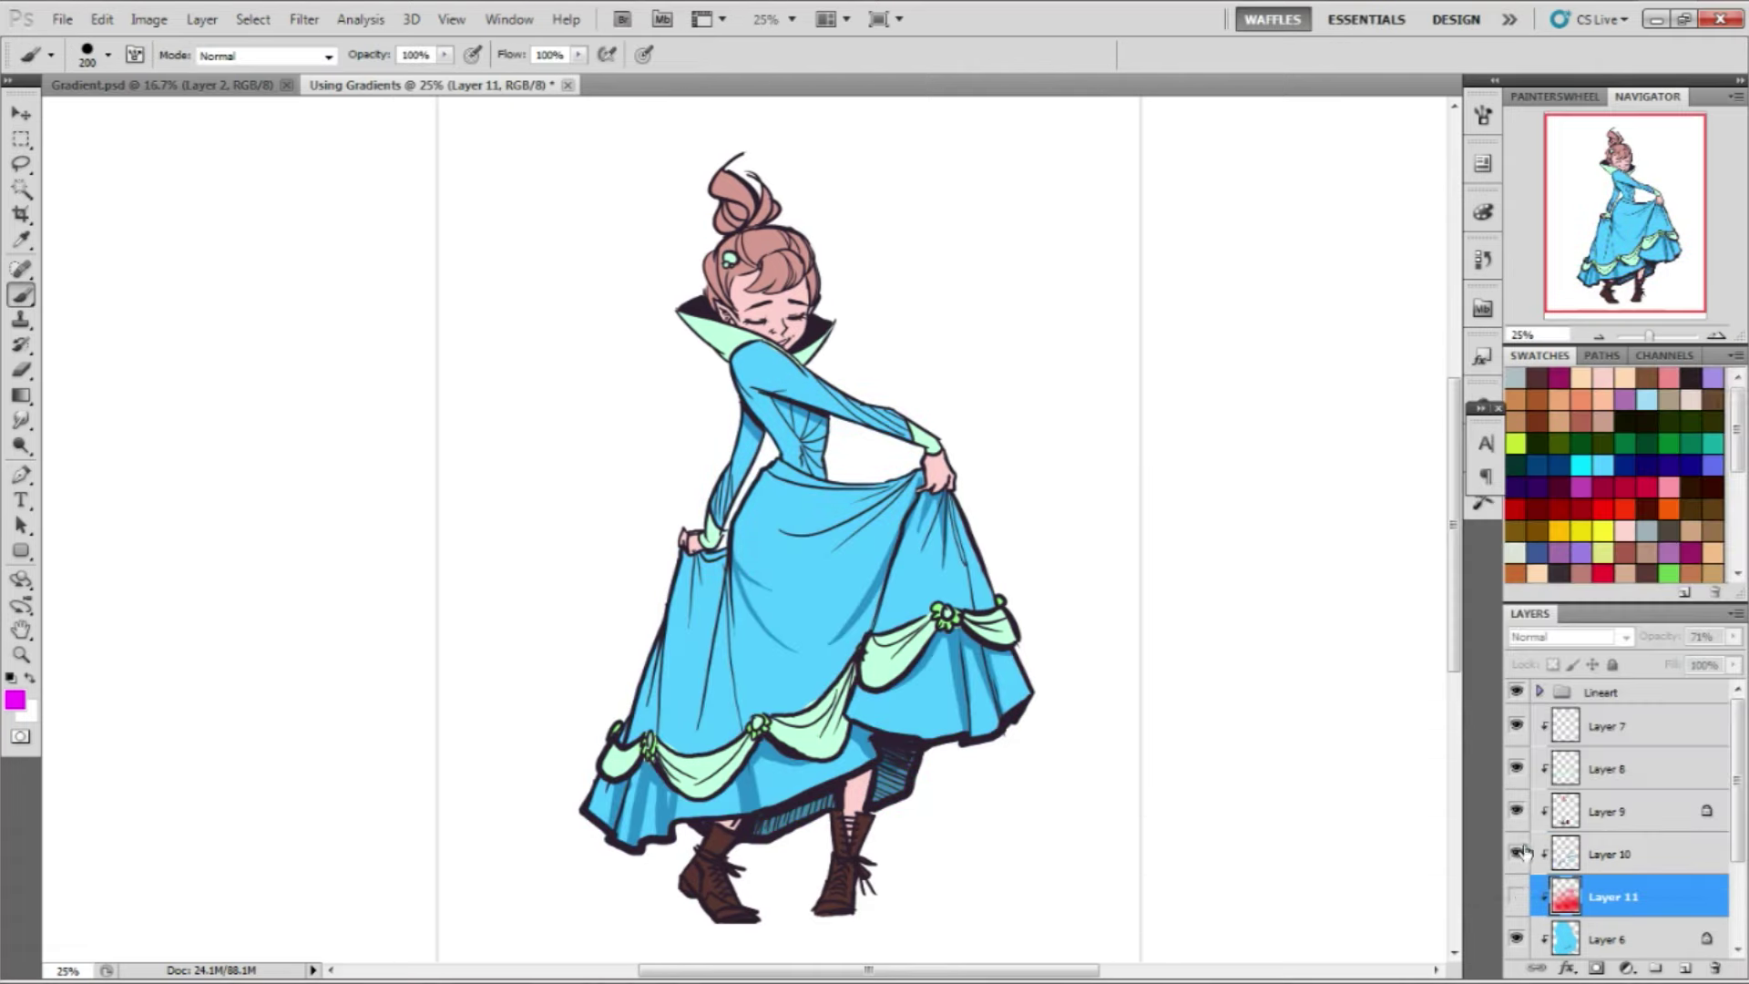
Show Layer 11's red gradient, then drag dark blue gradients across the skirt on Layer 10
left_click(1517, 896)
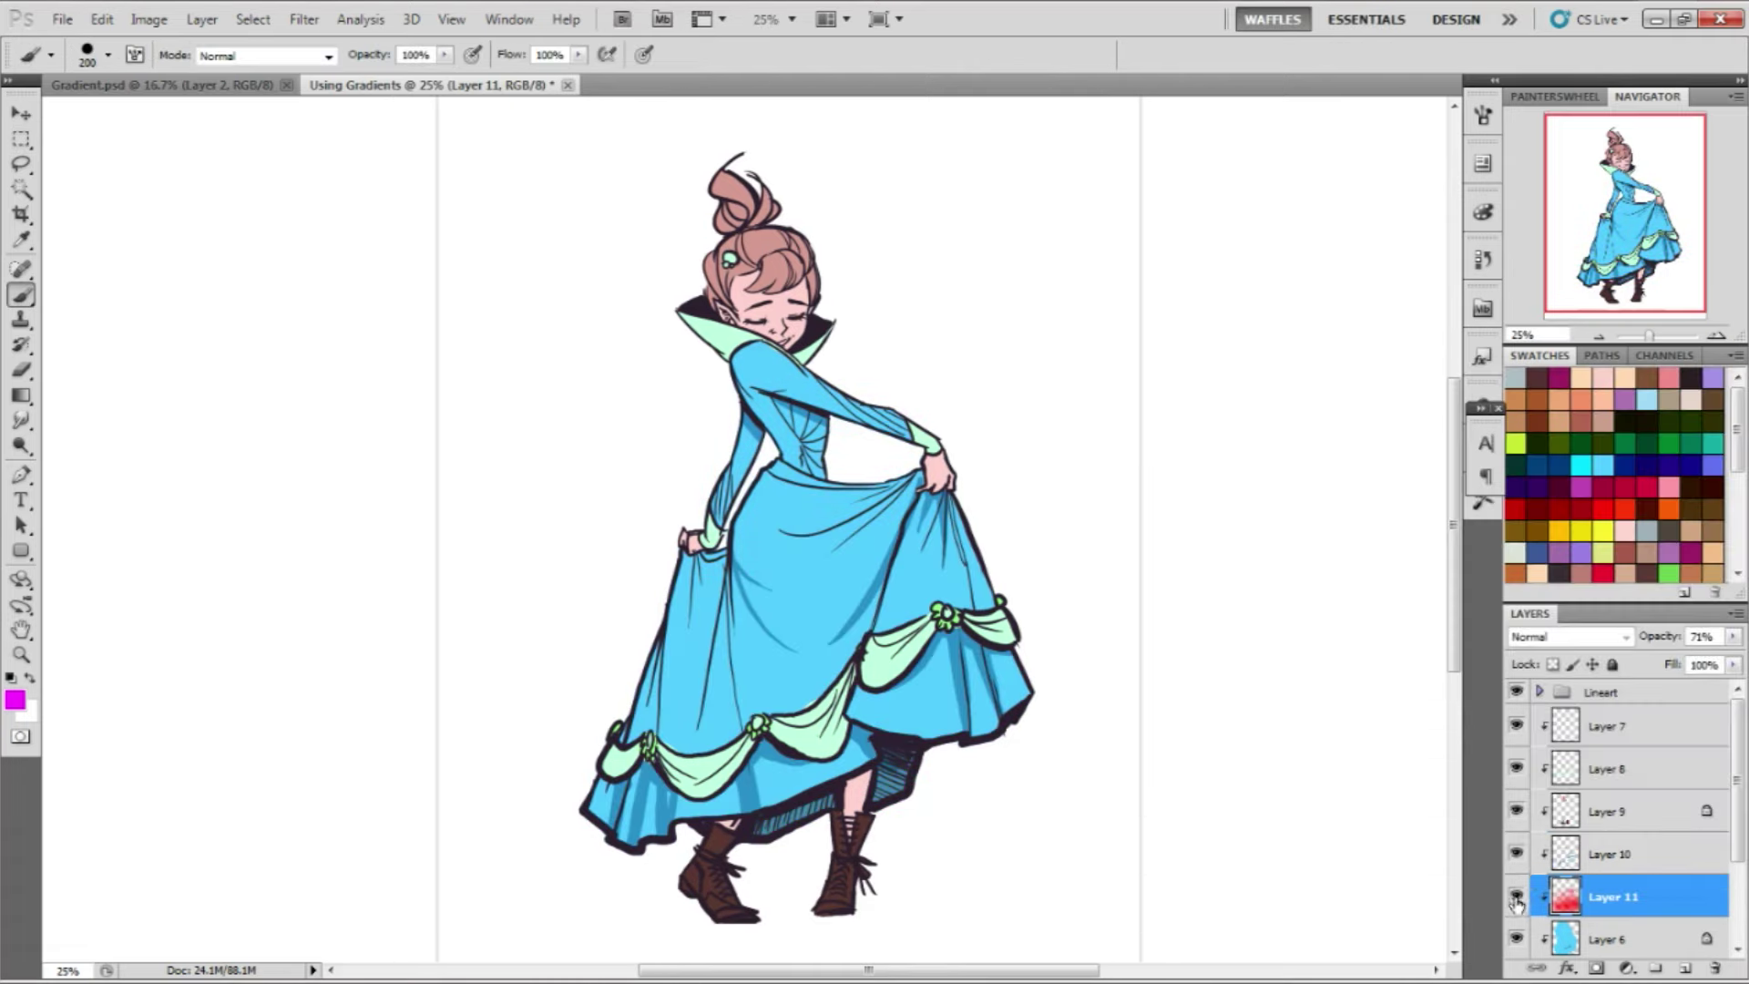
left_click(1516, 898)
left_click(1607, 856)
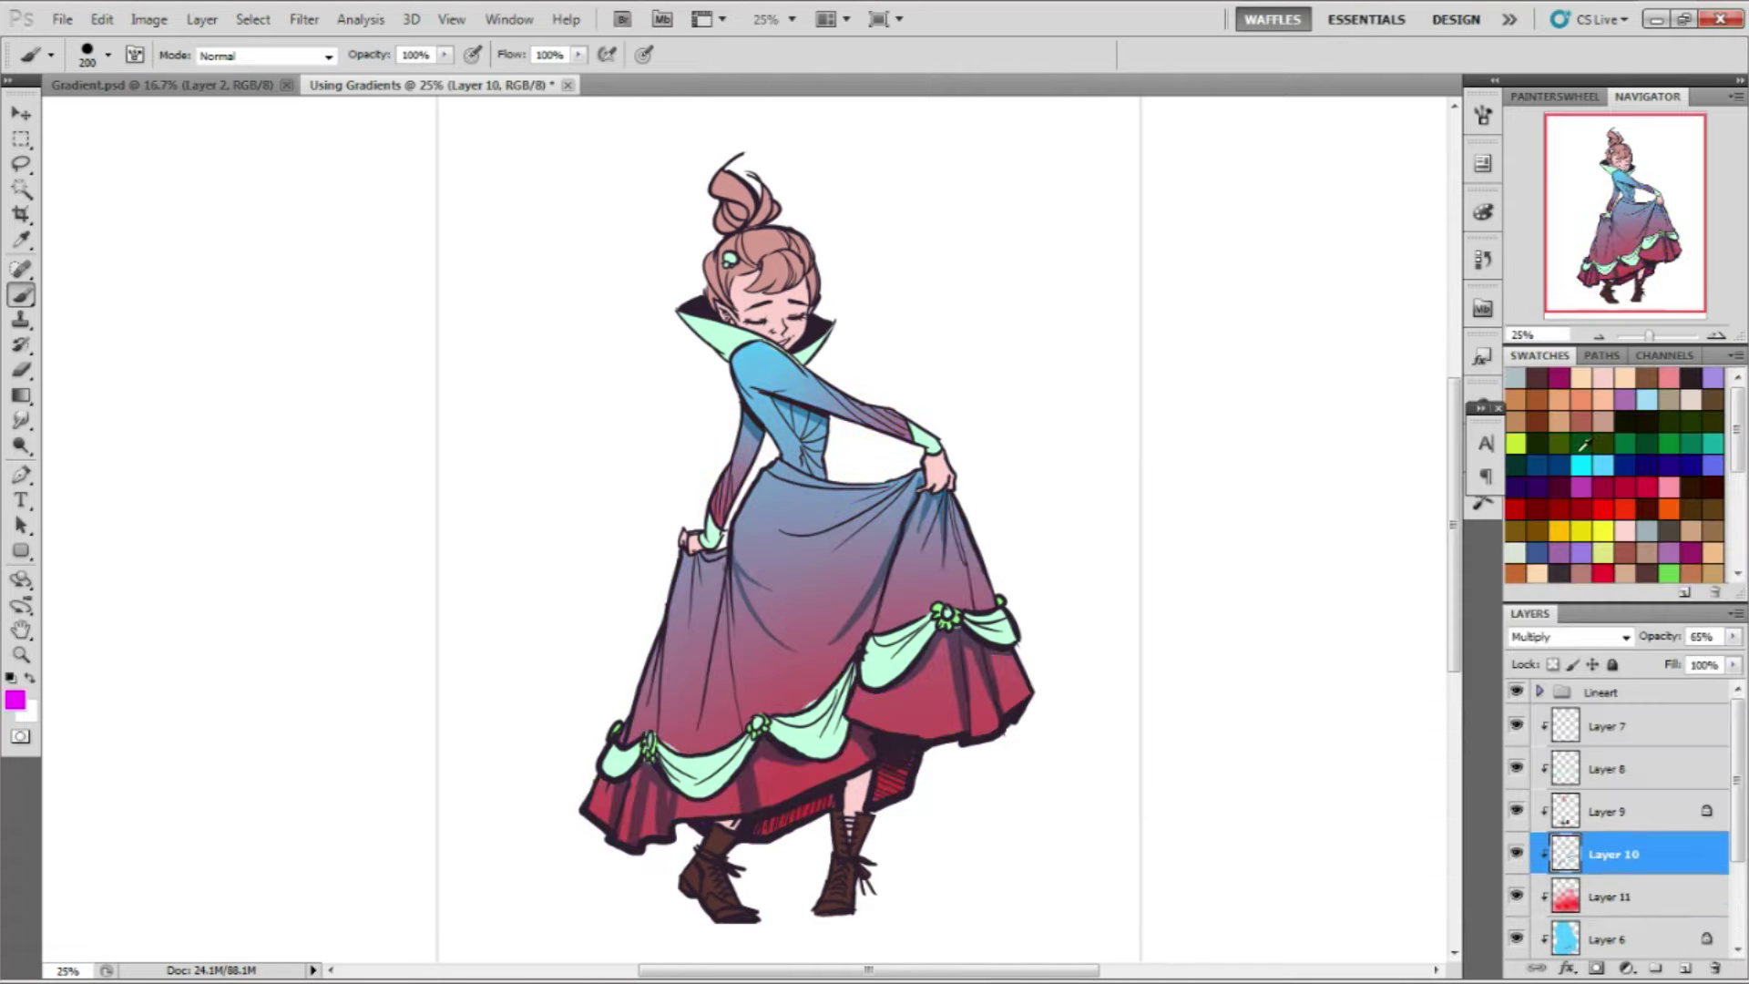
left_click(1516, 552)
left_click_drag(21, 395, 91, 395)
left_click_drag(642, 600, 729, 605)
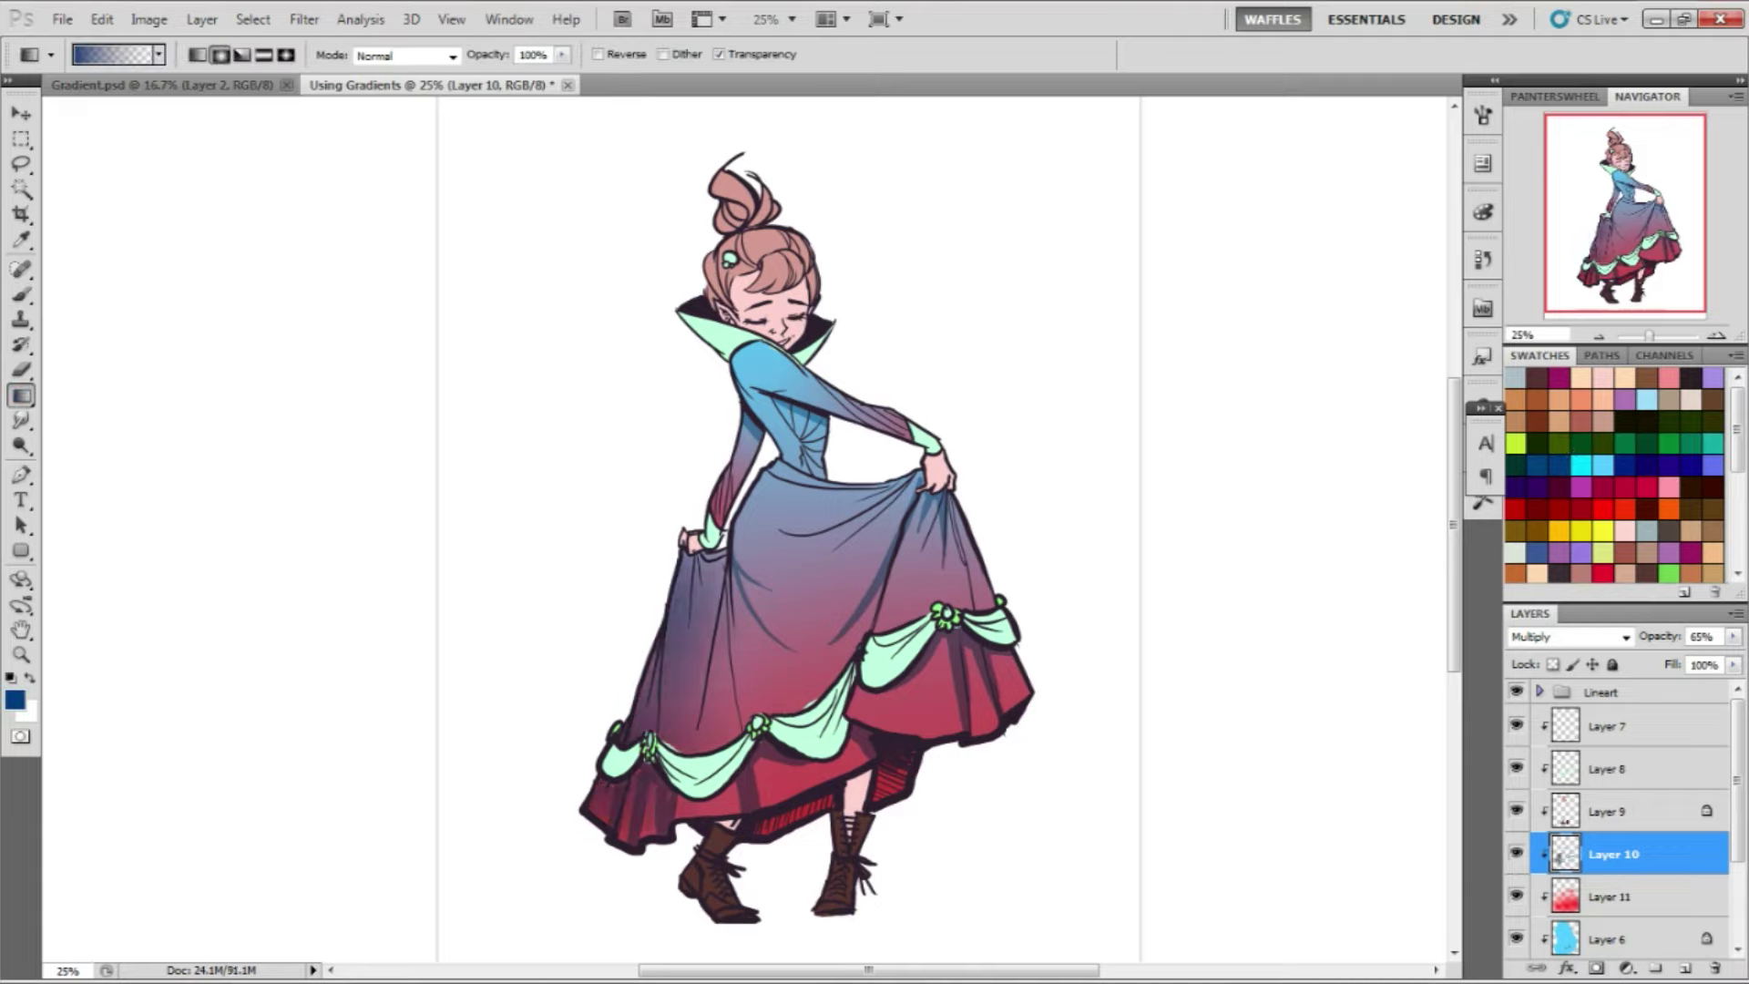
left_click_drag(1052, 636, 1051, 636)
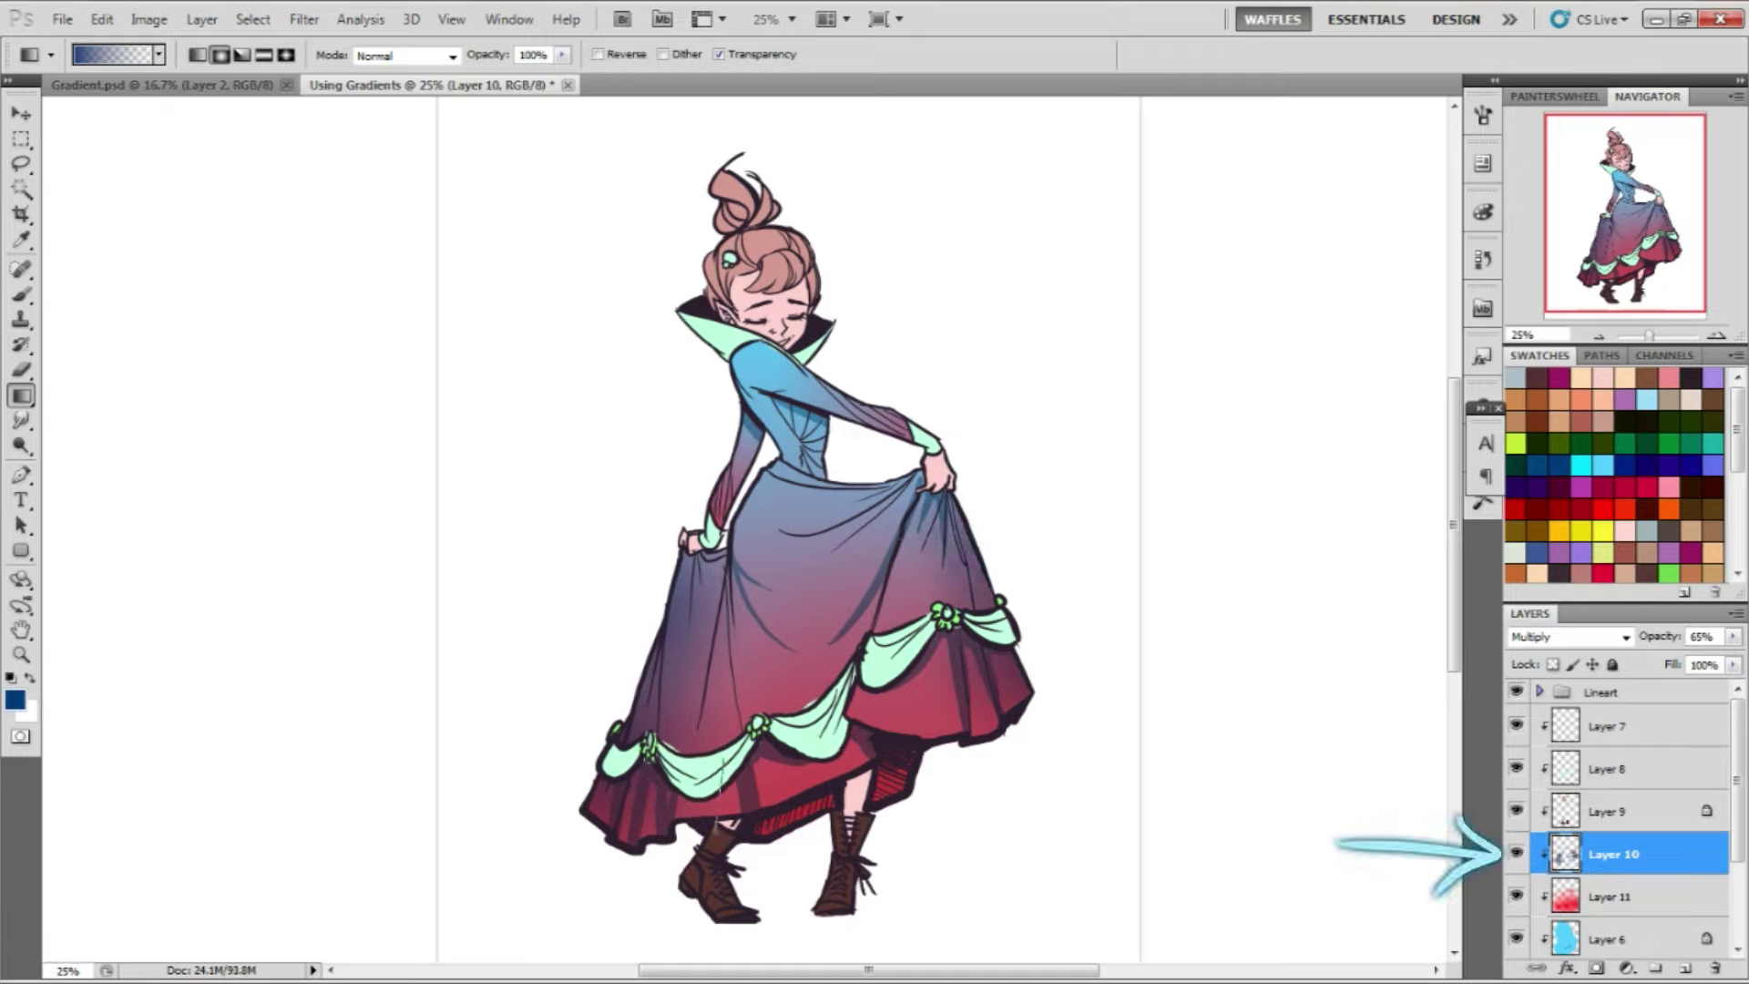
mouse_move(701, 792)
left_mouse_down()
mouse_move(820, 806)
mouse_move(861, 765)
mouse_move(988, 719)
mouse_move(697, 840)
mouse_move(599, 779)
left_mouse_up()
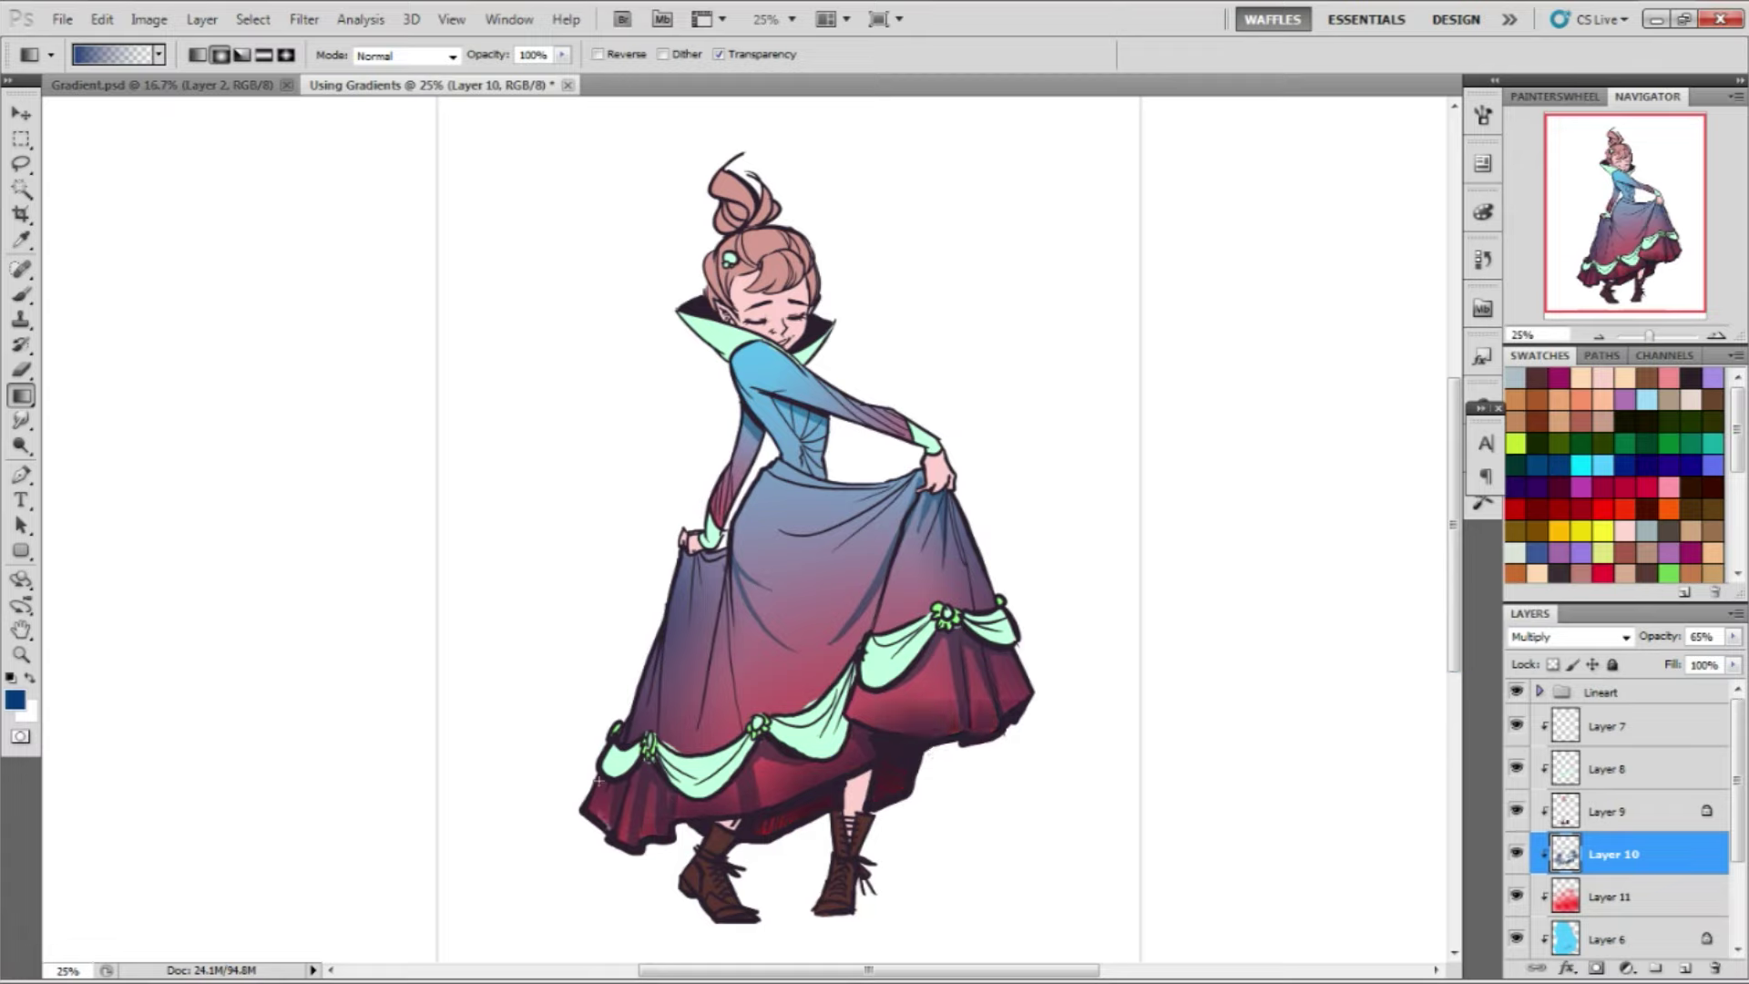
Lasso the left arm and bodice, fill it with a gradient, then deselect
key("l")
mouse_move(729, 561)
left_mouse_down()
mouse_move(692, 350)
mouse_move(742, 537)
left_mouse_up()
left_click_drag(646, 298, 747, 410)
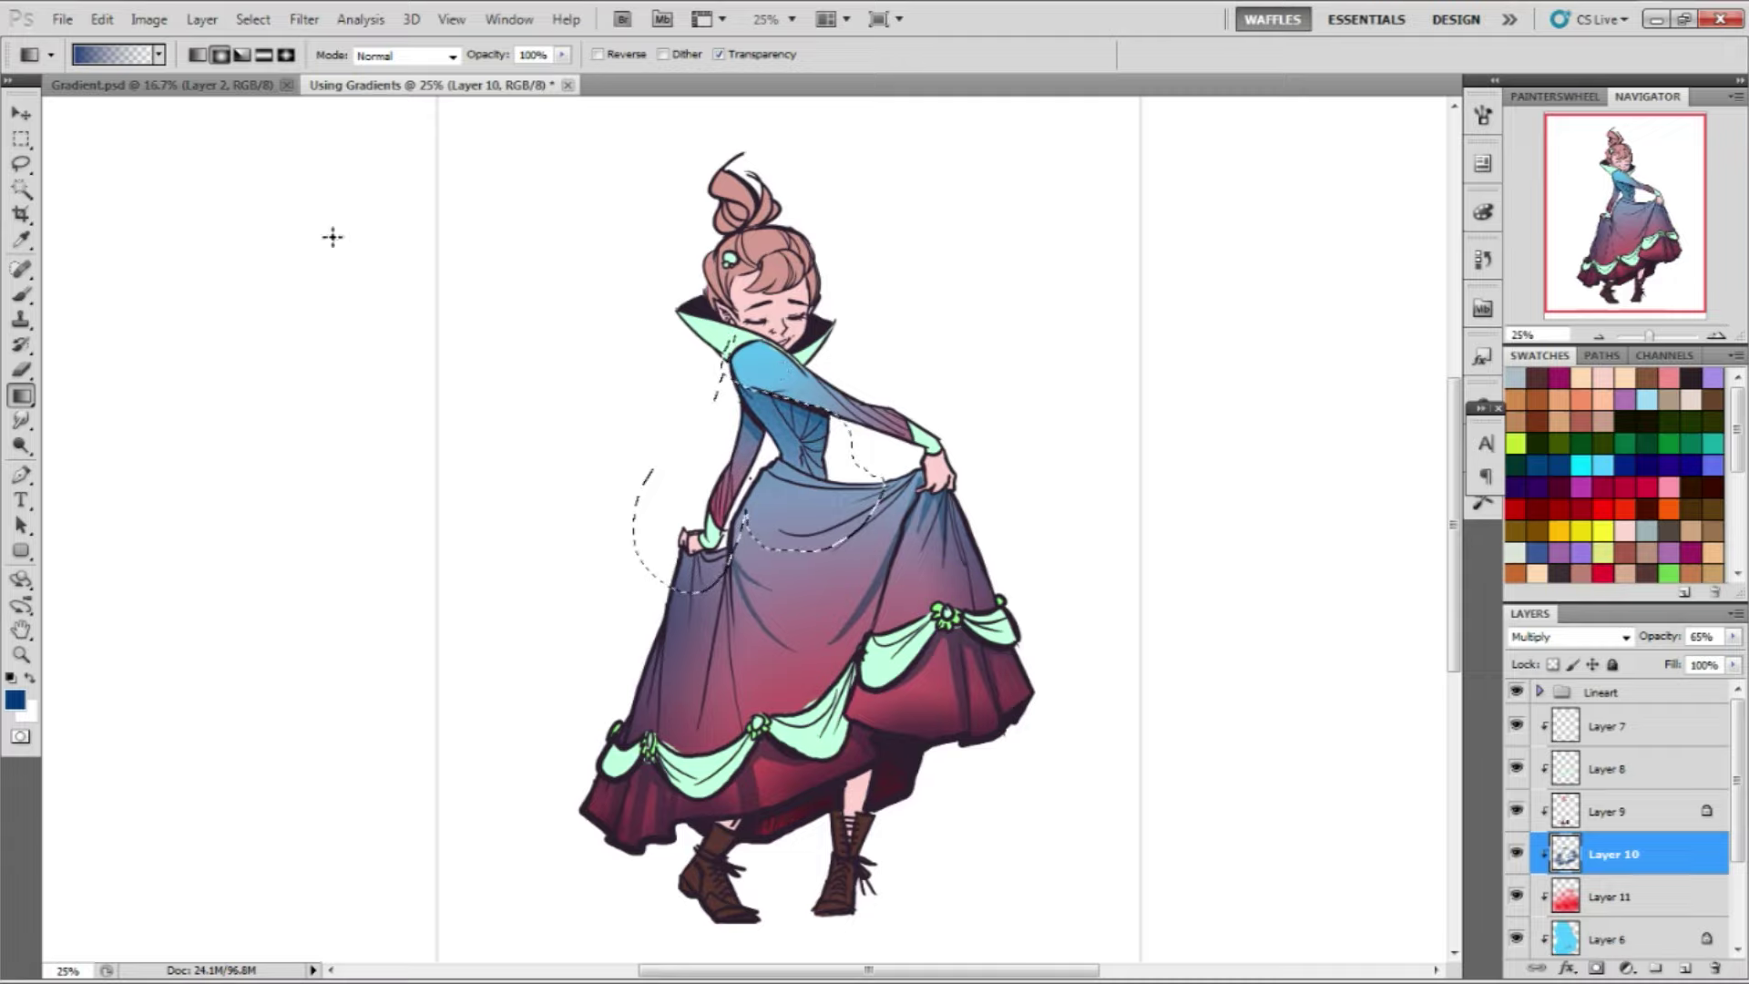
key("m")
key("ctrl+d")
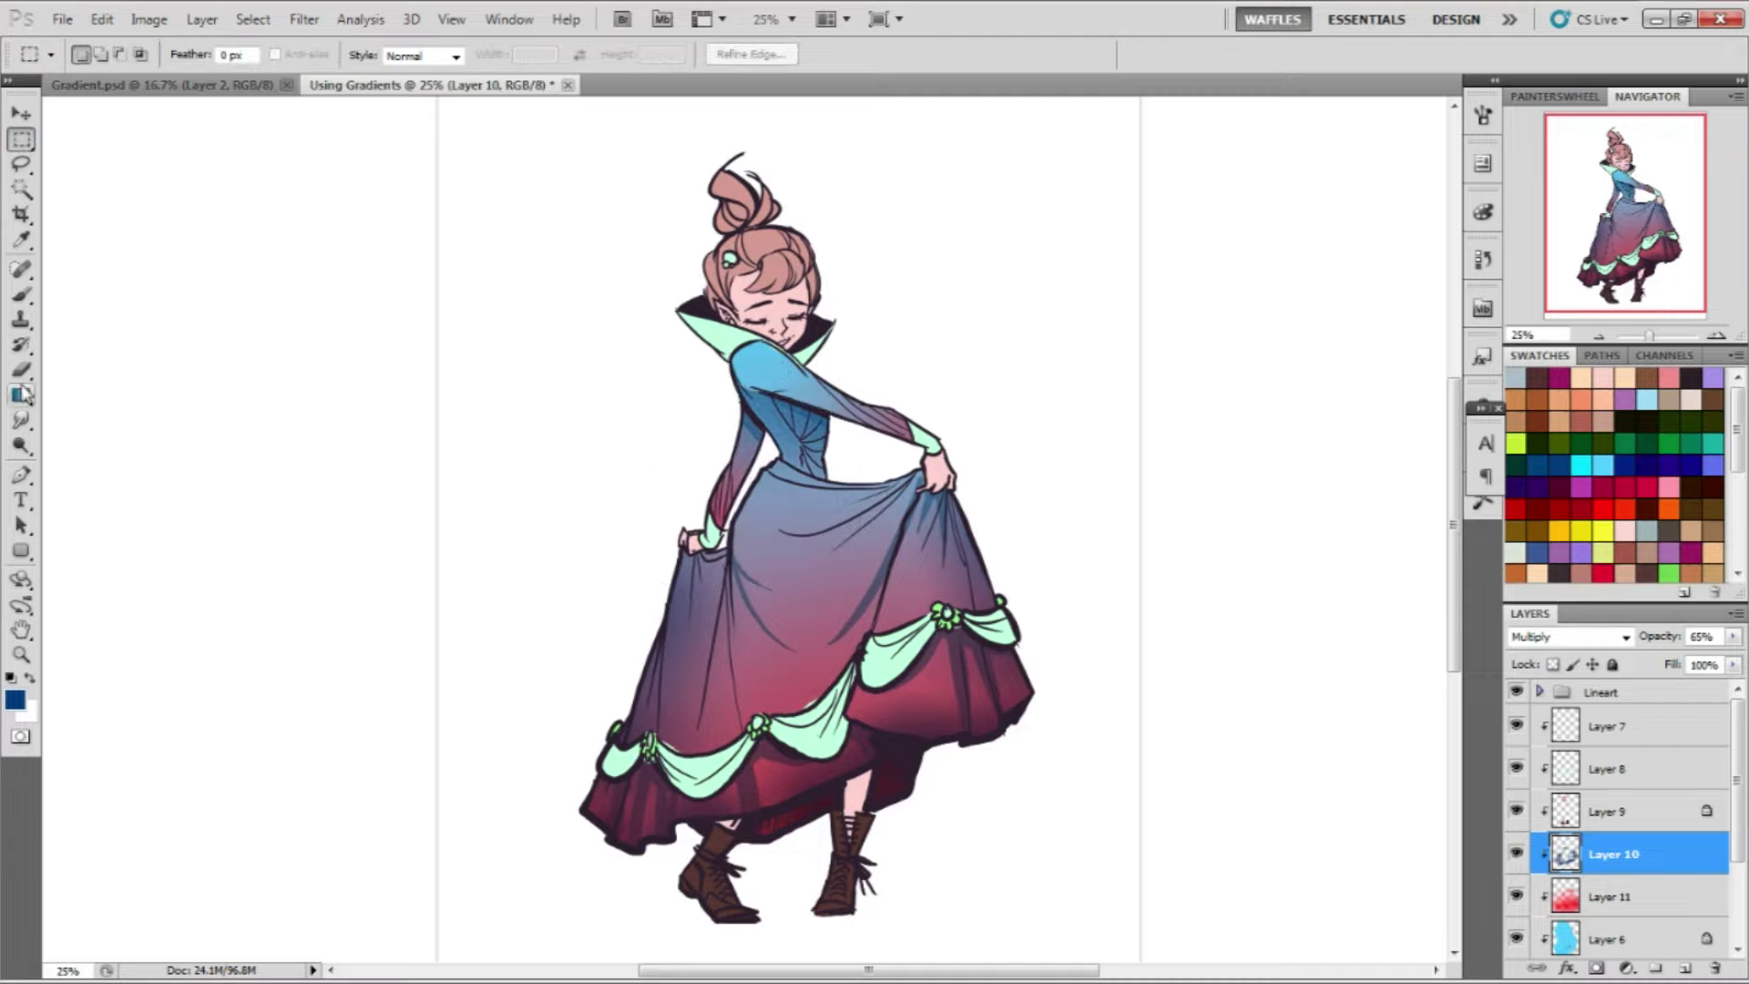
Shade the right skirt near the hand, undo it, and redo the left skirt gradient
left_click(20, 395)
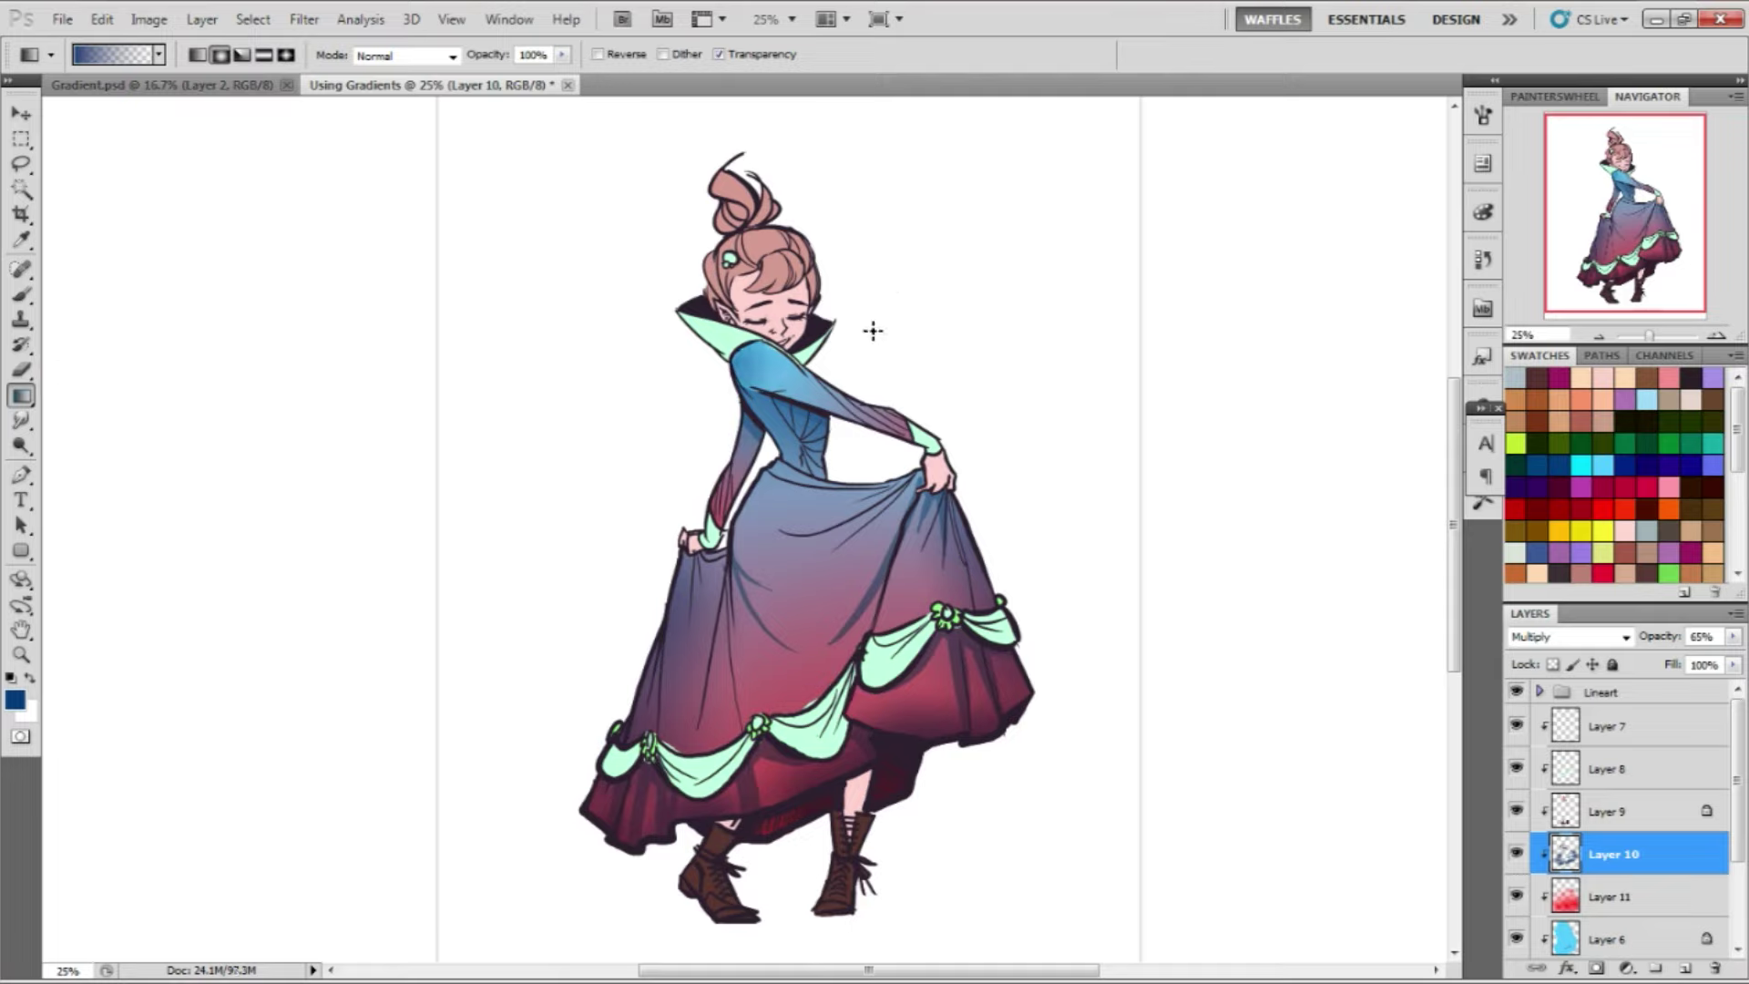
left_click_drag(919, 436, 959, 532)
key("ctrl+z")
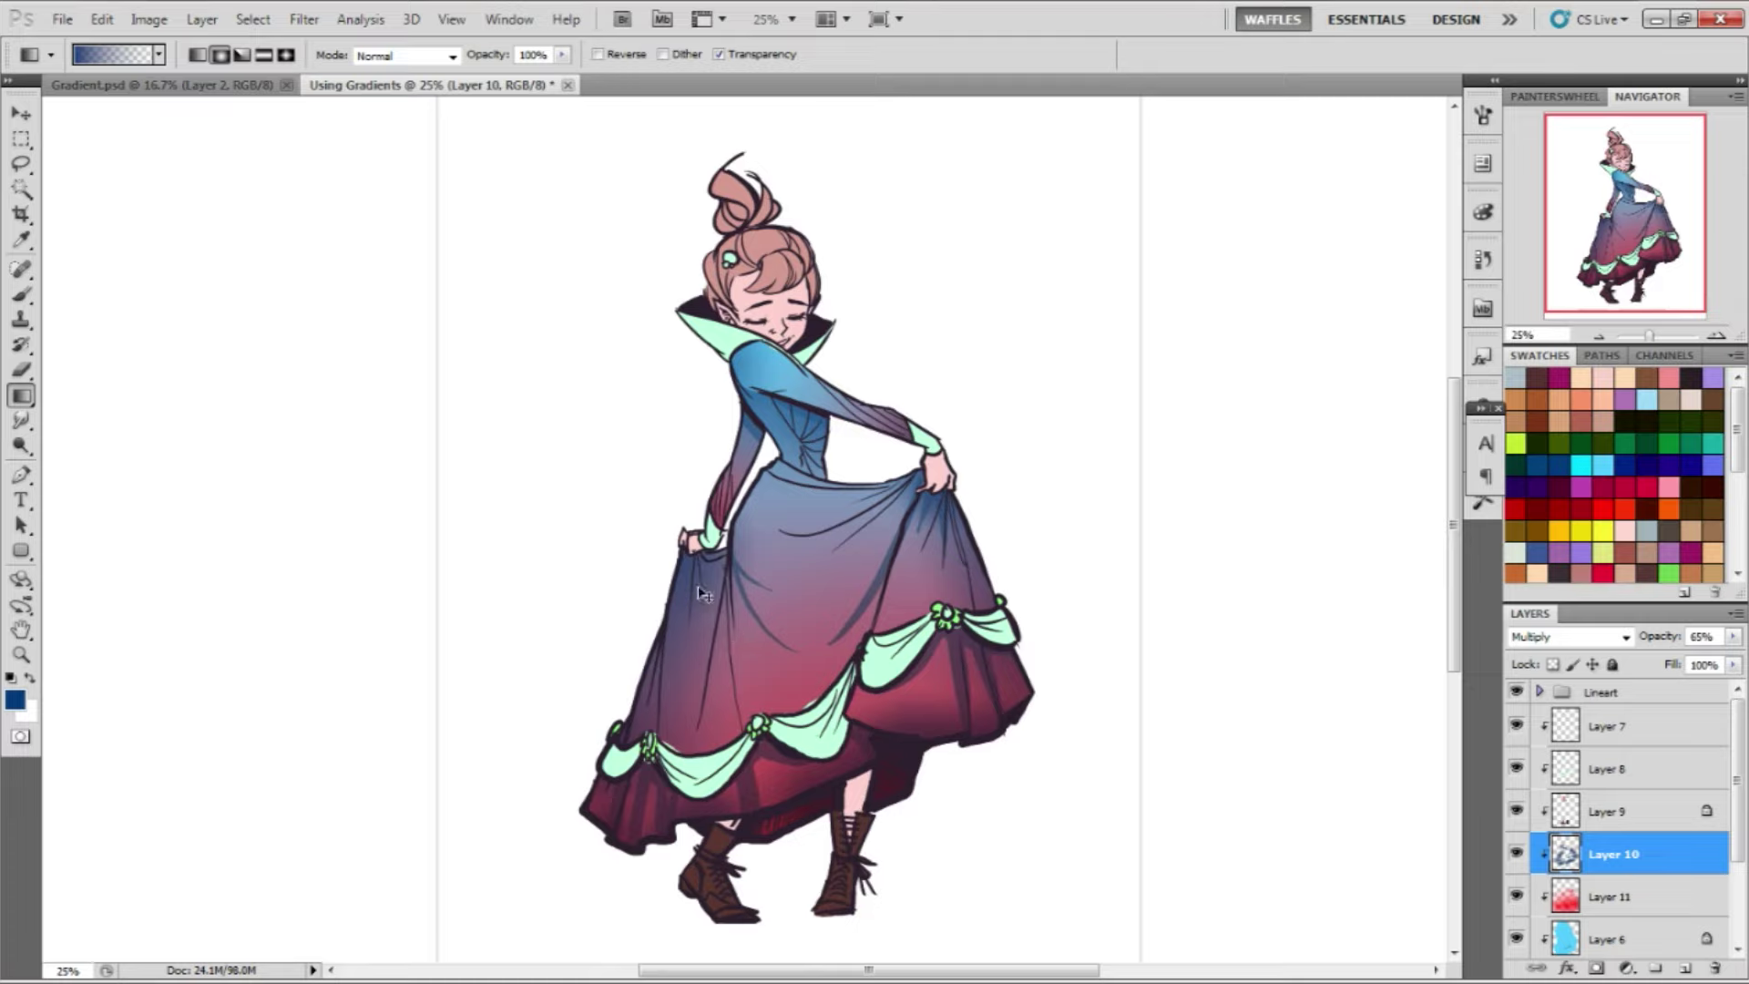
left_click_drag(702, 529, 761, 665)
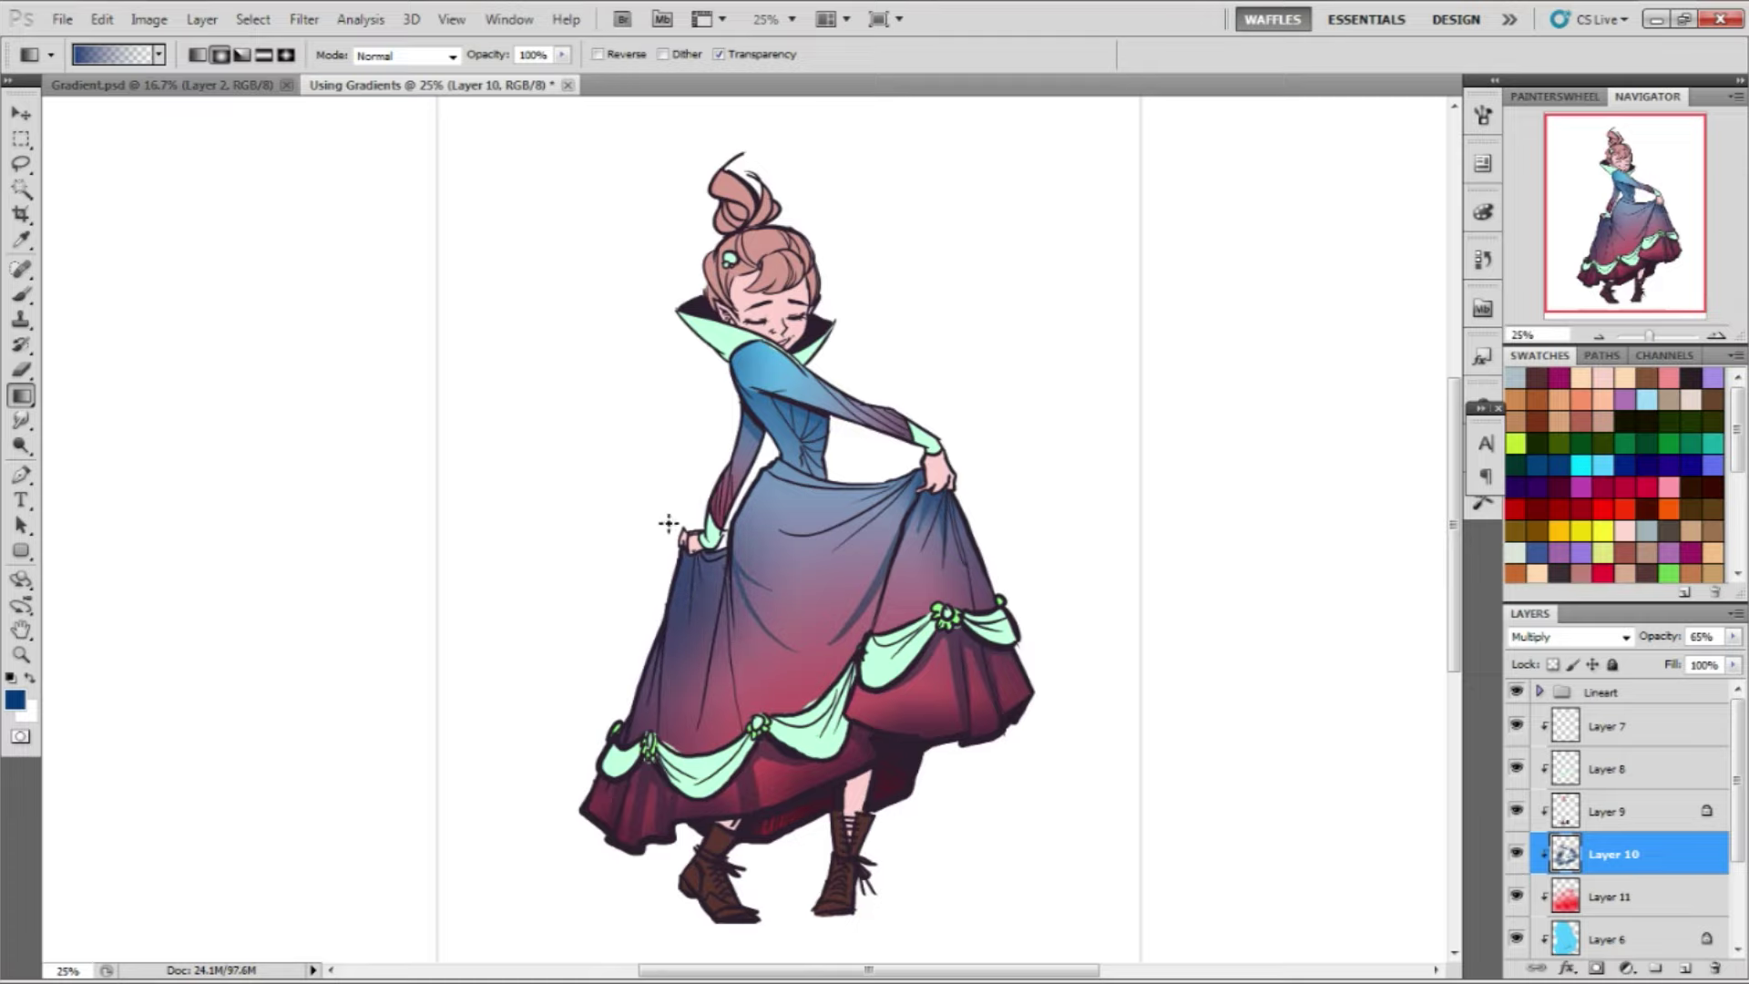
Lock Layer 8's transparency and shade the ribbons with pink-red gradients
left_click(1610, 771)
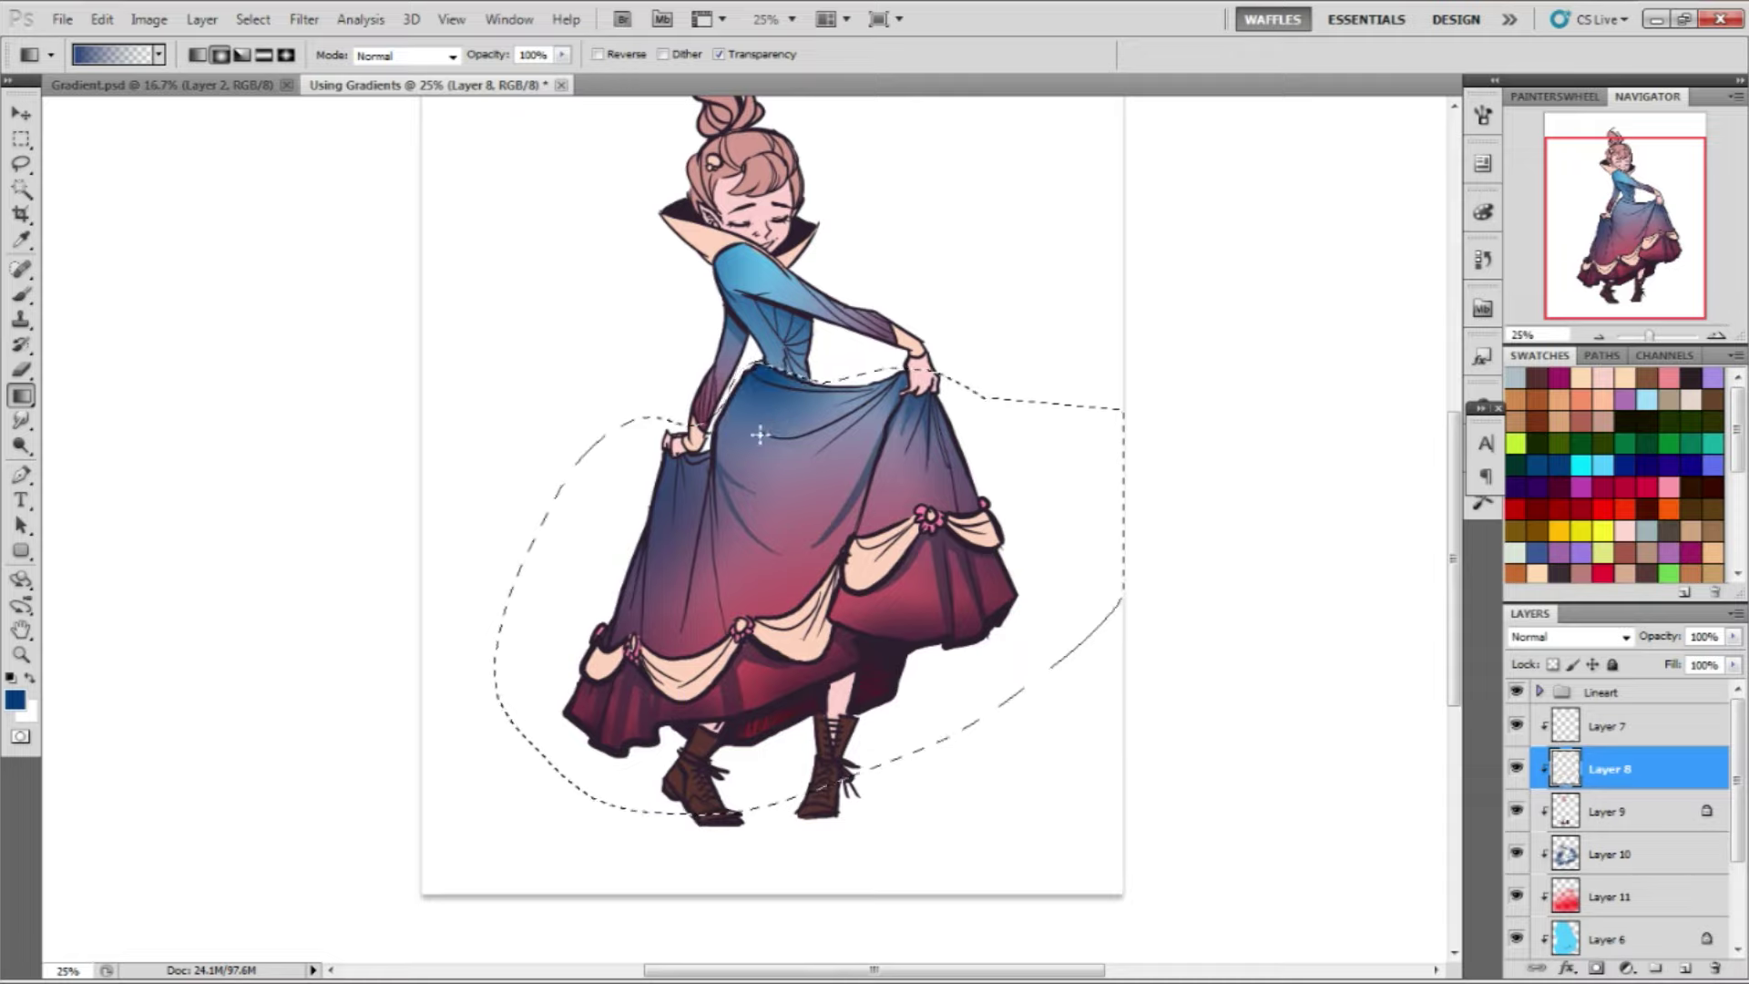
key("ctrl+d")
left_click(15, 699)
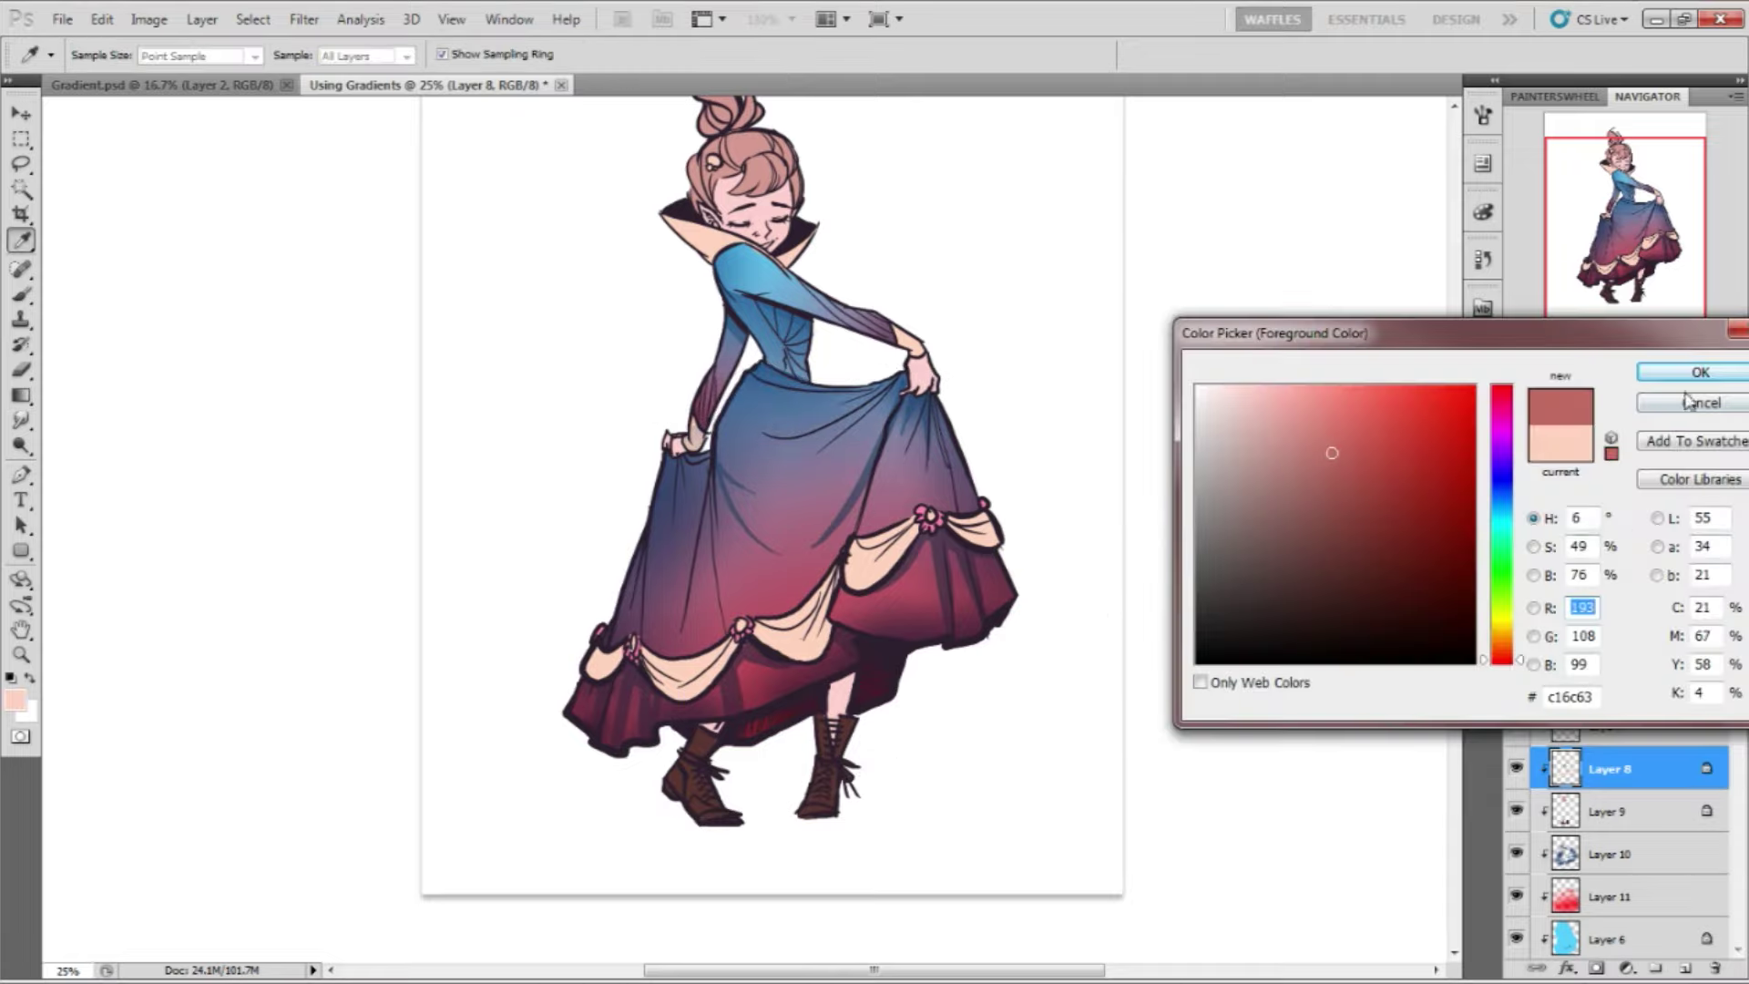
left_click(1696, 375)
key("/")
left_click_drag(660, 665, 806, 628)
left_click_drag(905, 567, 938, 530)
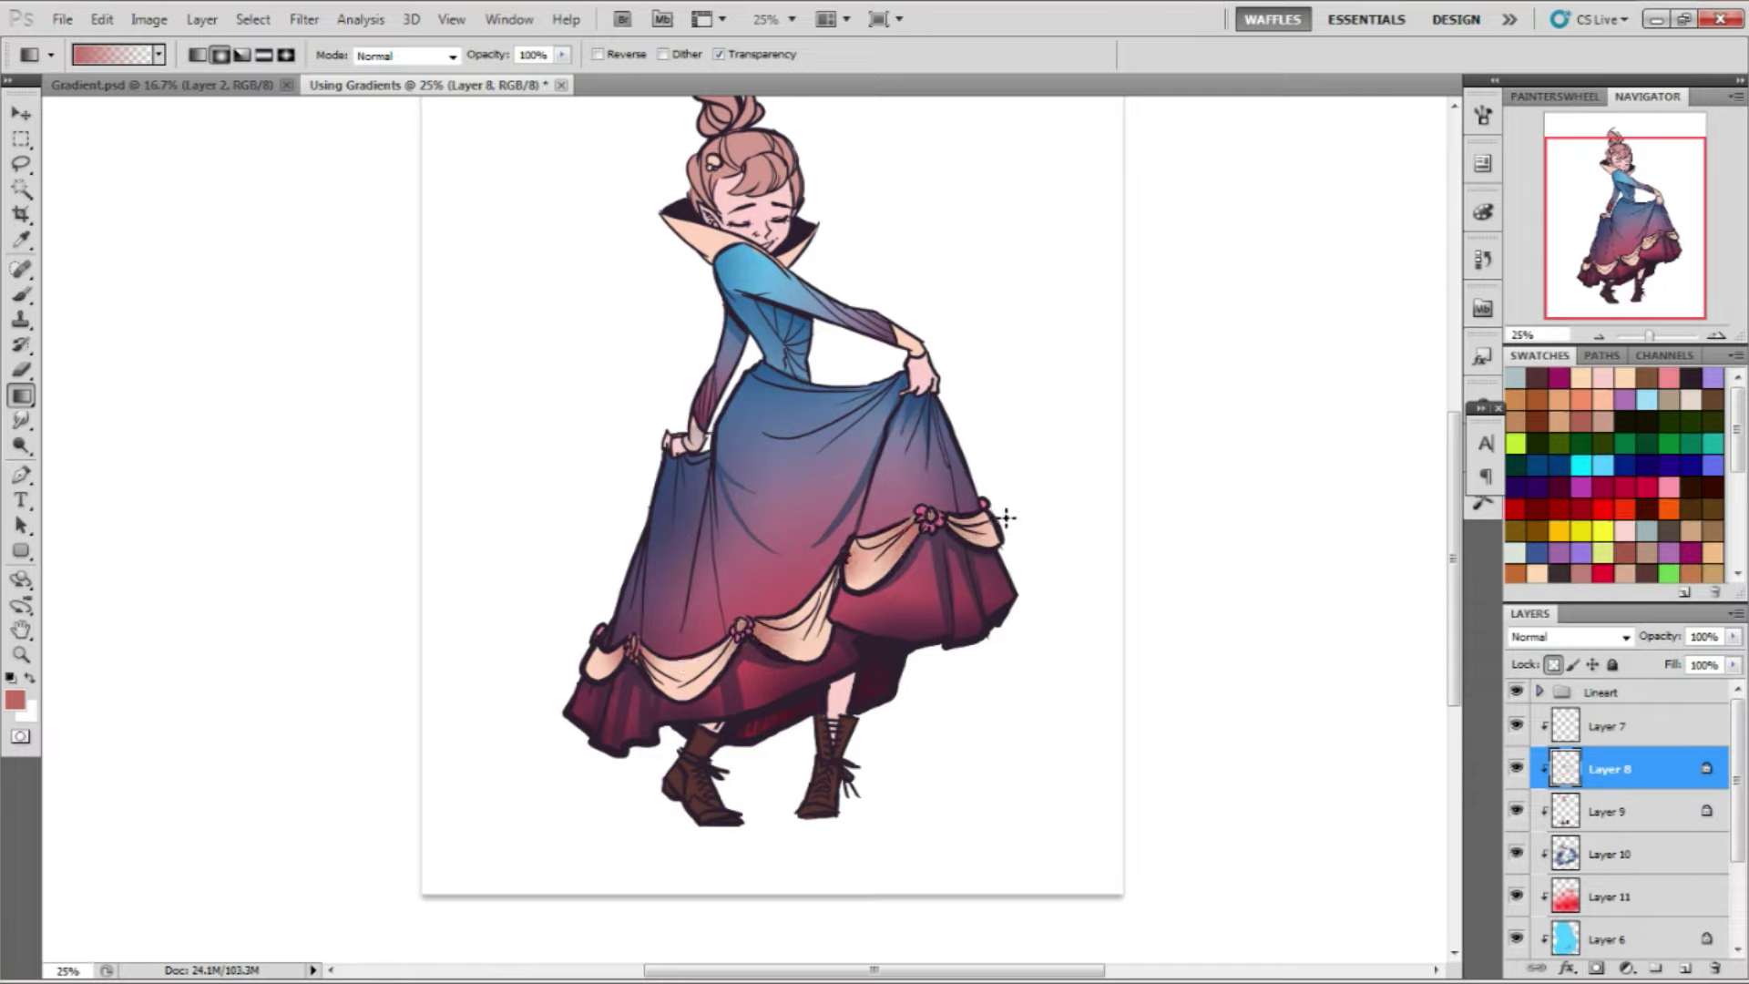
left_click_drag(586, 627, 655, 647)
Airbrush soft light patches inside the right bow and lower drapes
key("b")
left_click(472, 55)
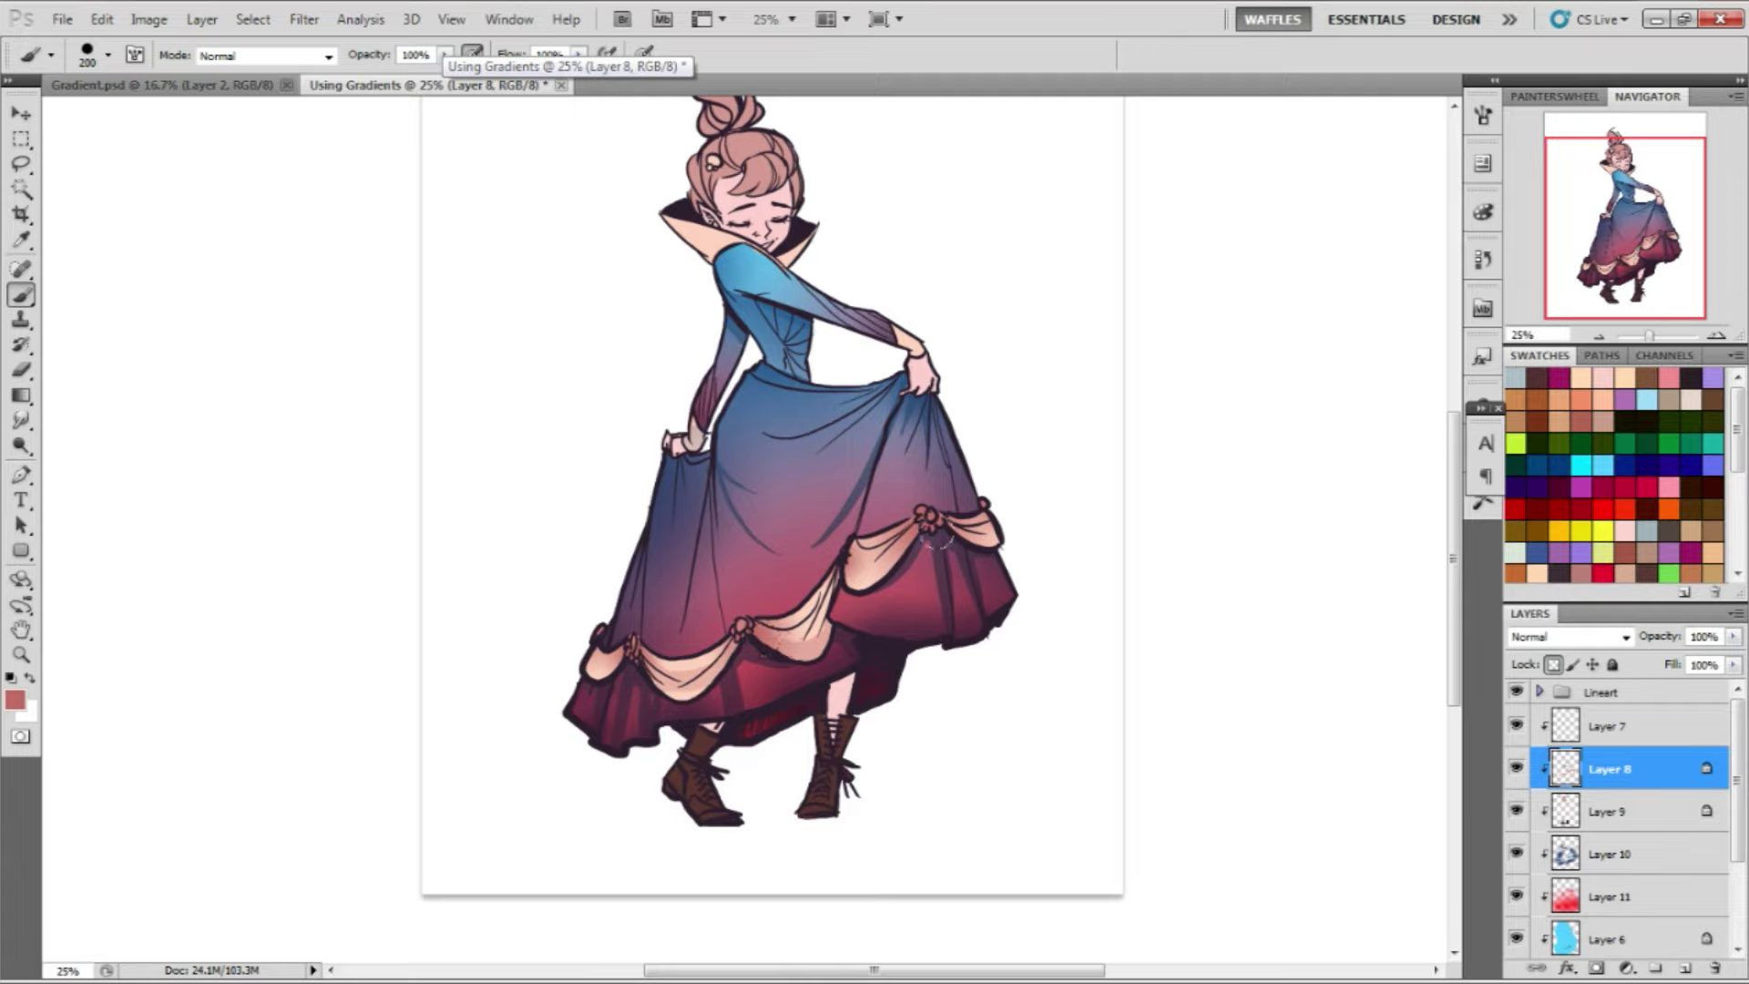
left_click_drag(844, 565, 867, 566)
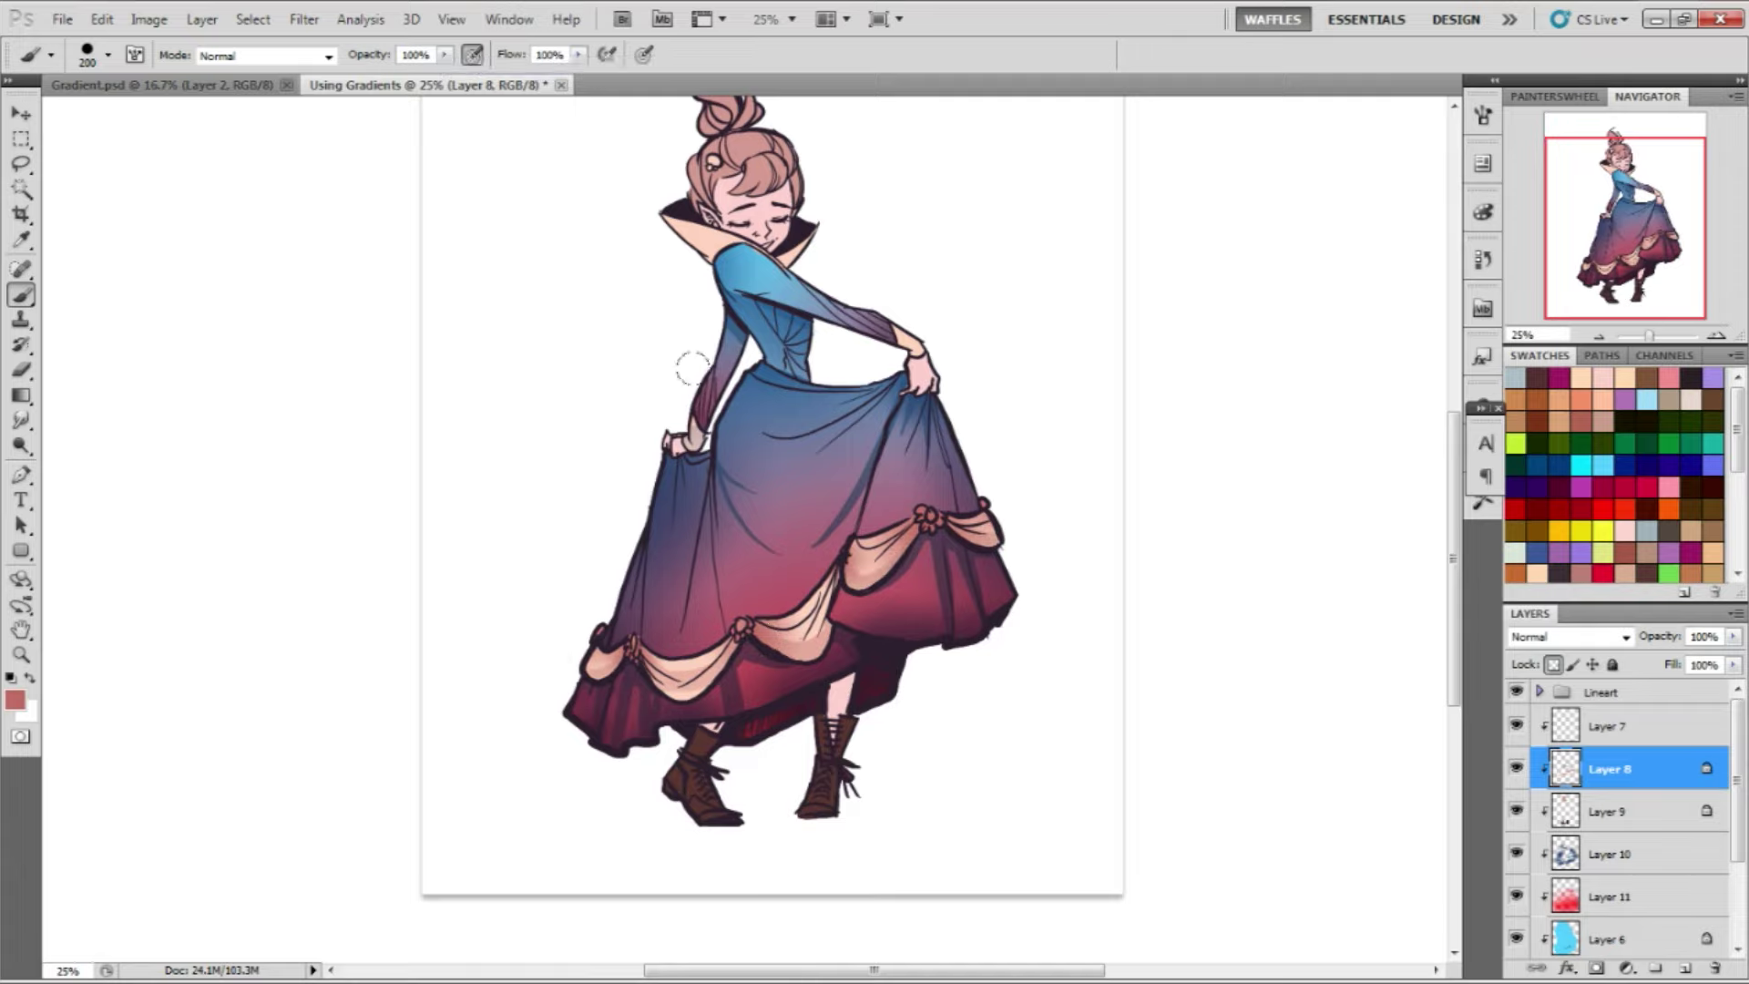
left_click_drag(753, 685, 770, 722)
key("m")
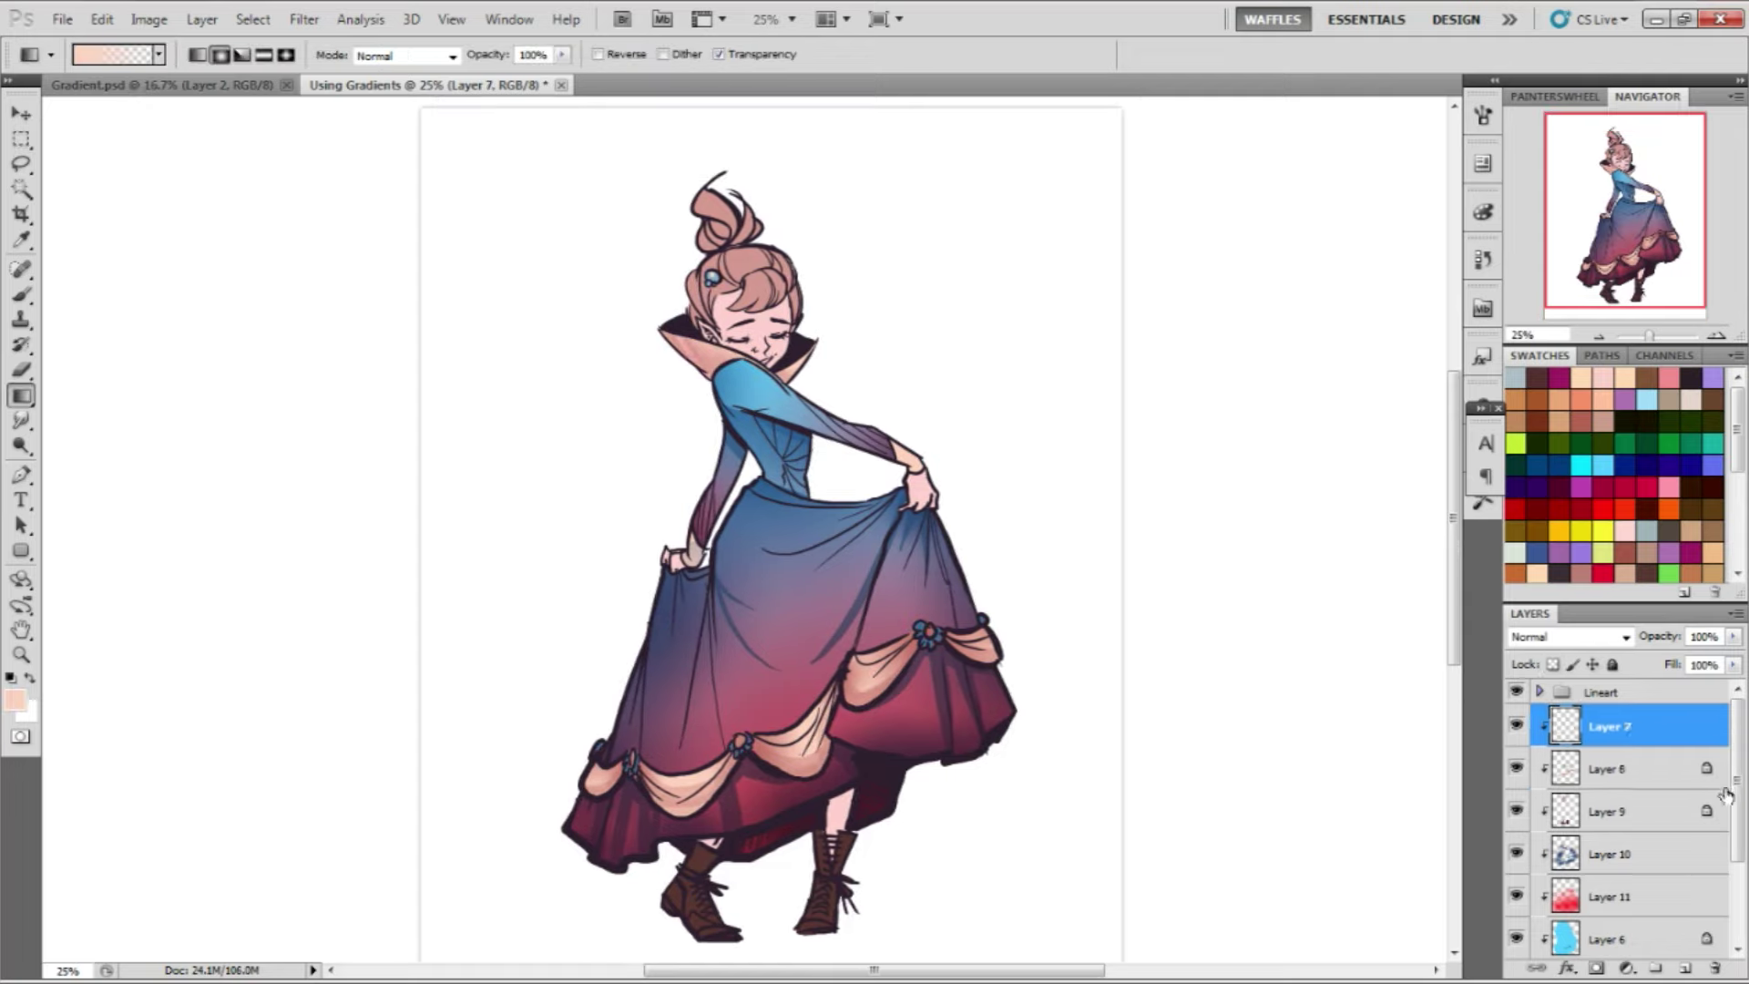
Select Layer 9 and lasso the hair around the girl's head
scroll(1612, 819, "down", 1)
left_click(1526, 768)
left_click(1517, 763)
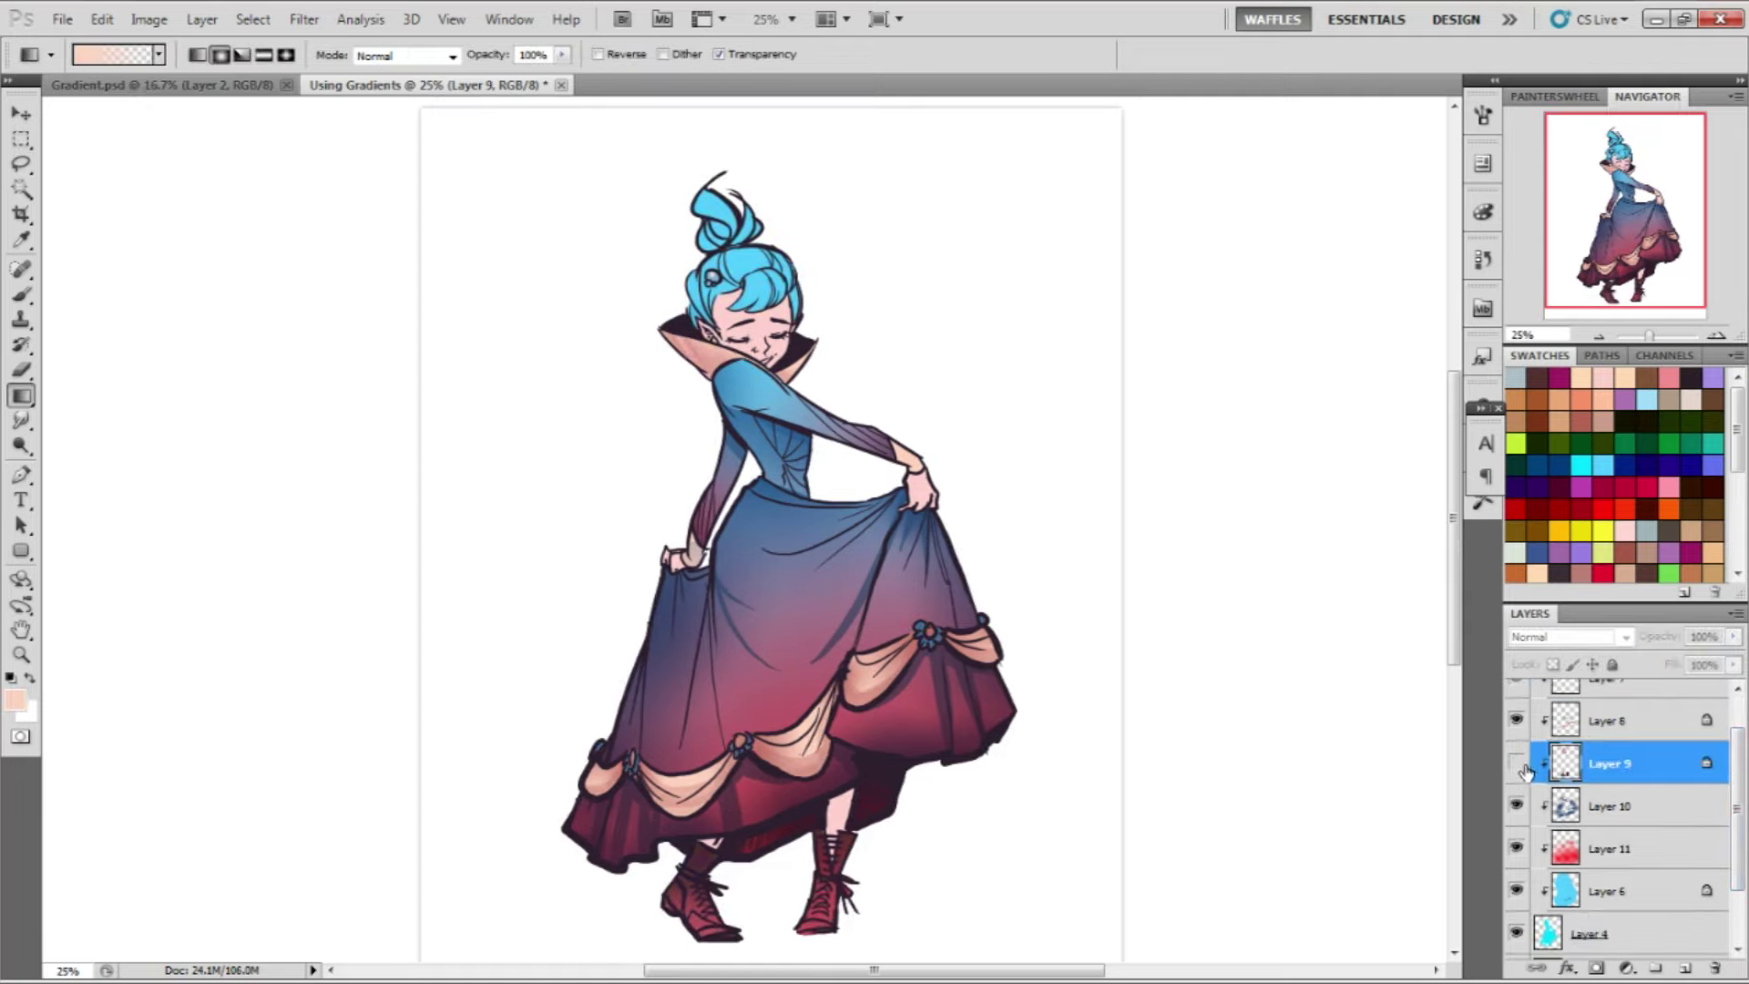
left_click(1517, 763)
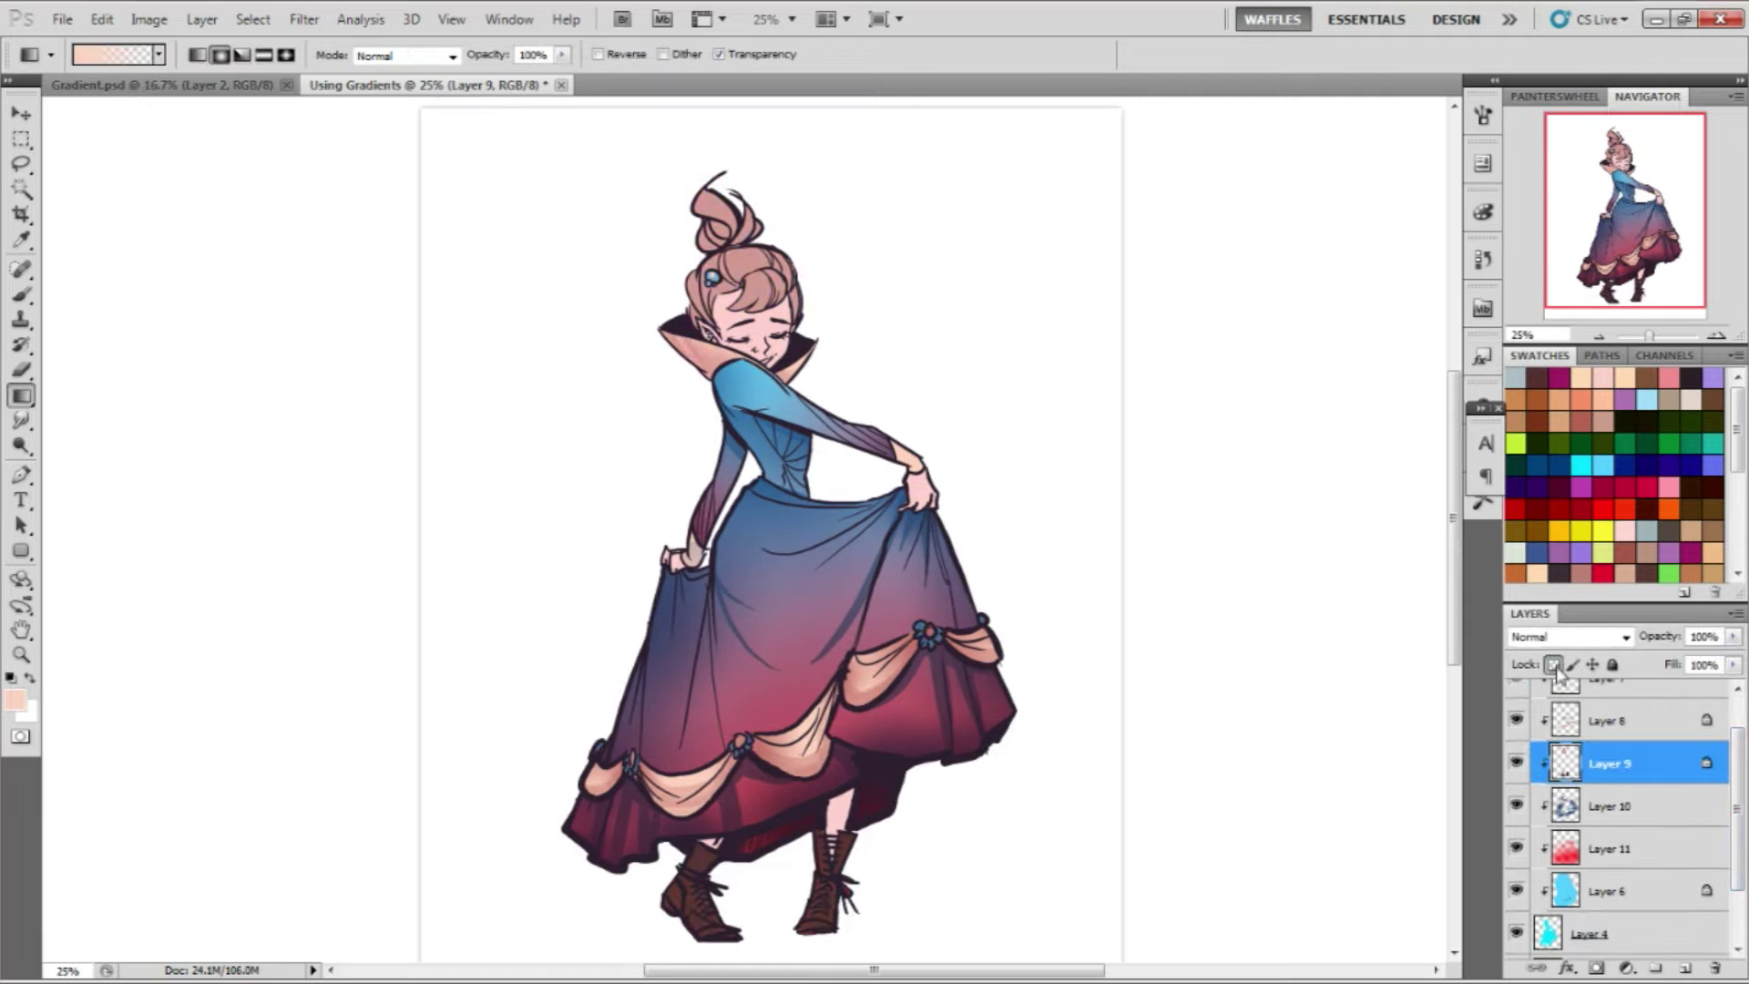
left_click(22, 165)
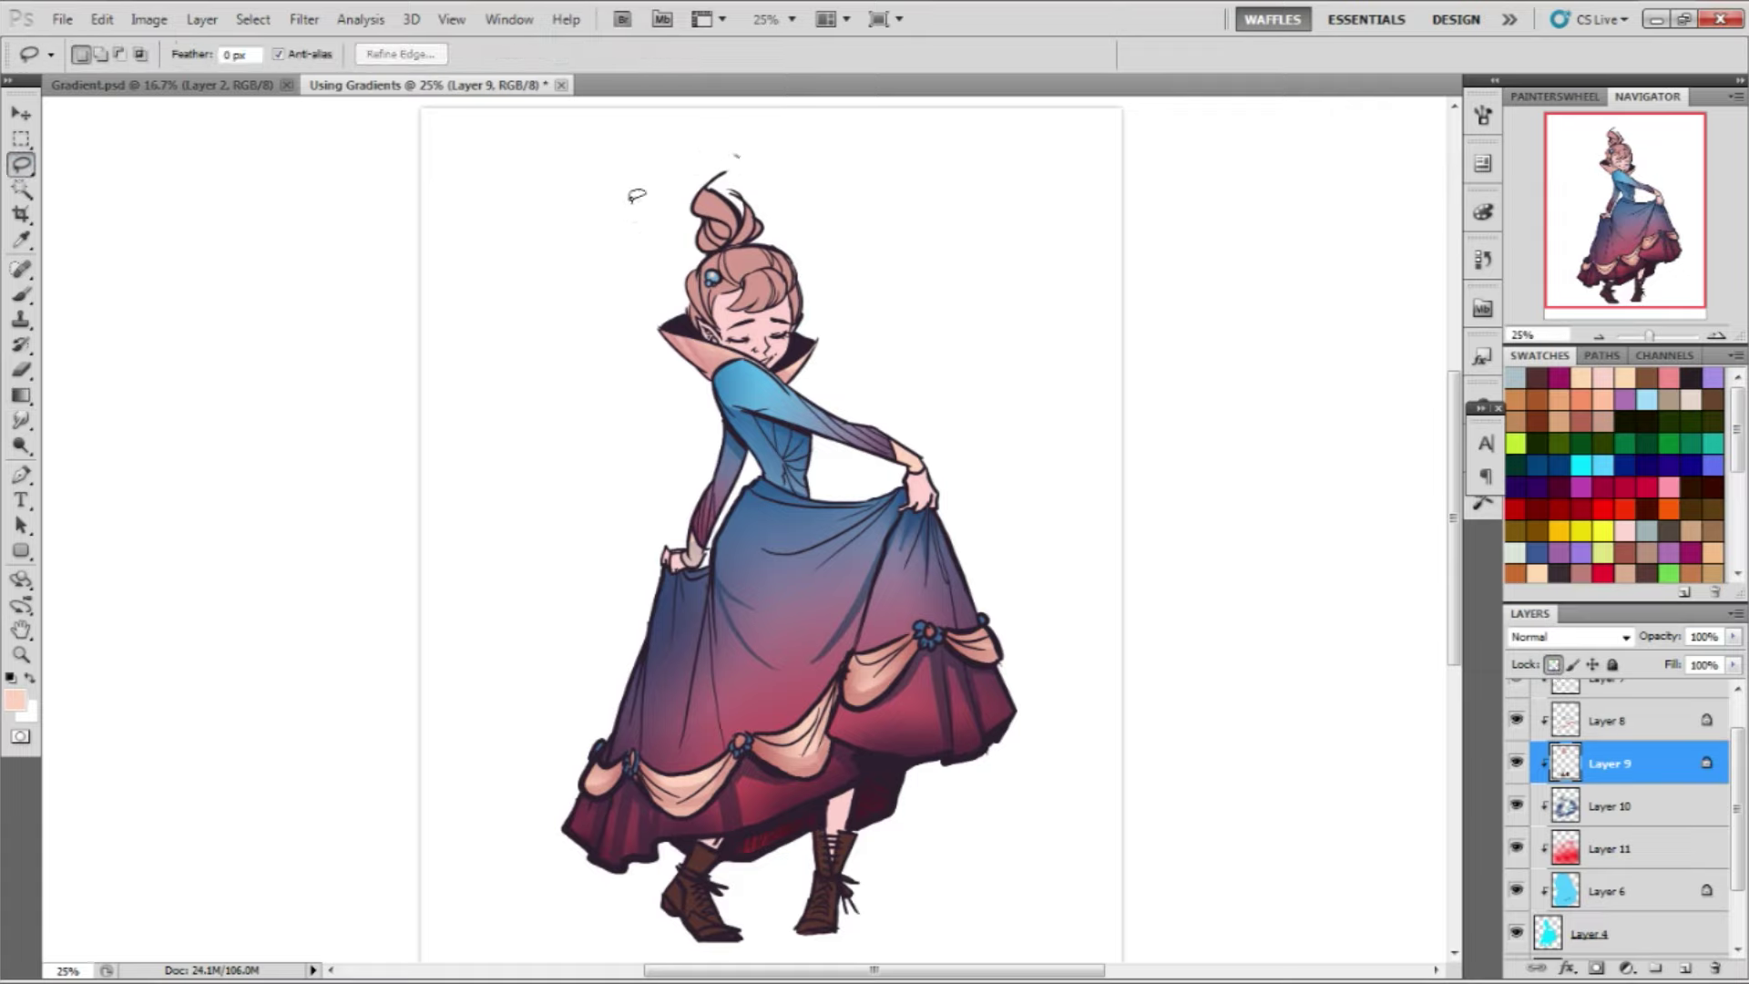
left_click_drag(637, 194, 870, 360)
left_click_drag(22, 395, 72, 396)
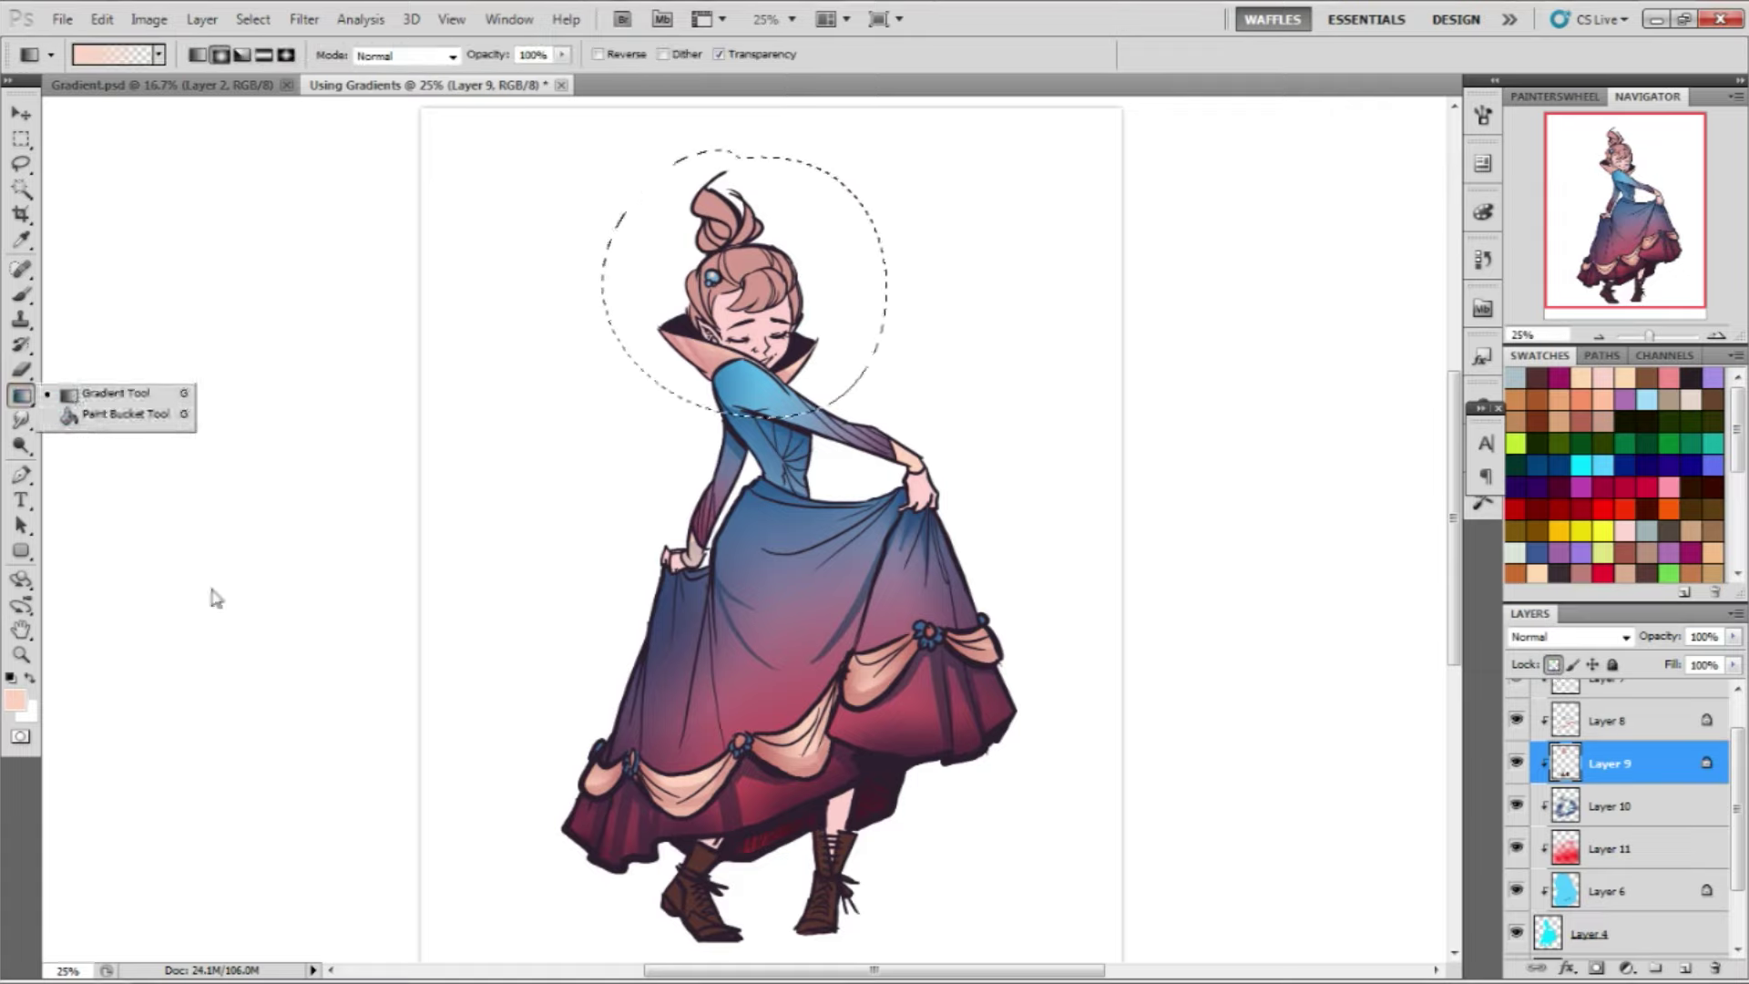
Set the foreground colour to dark red-brown #8e4644
left_click(744, 259, "alt")
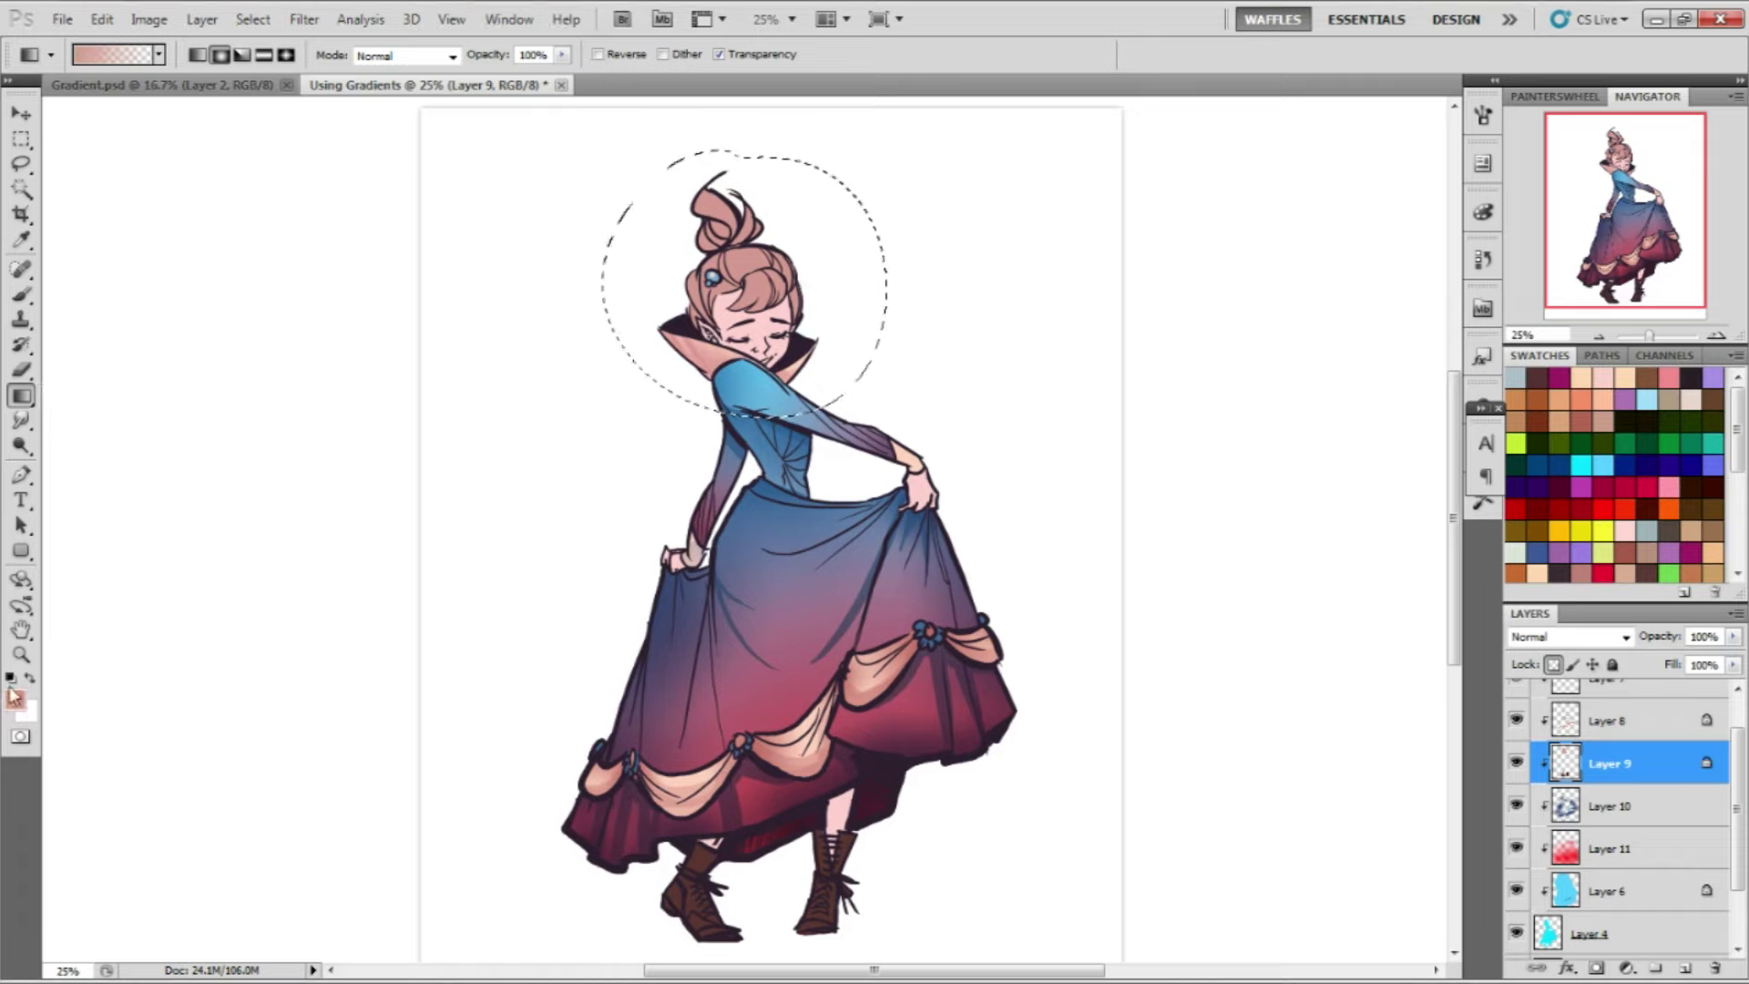
key("i")
left_click(15, 699)
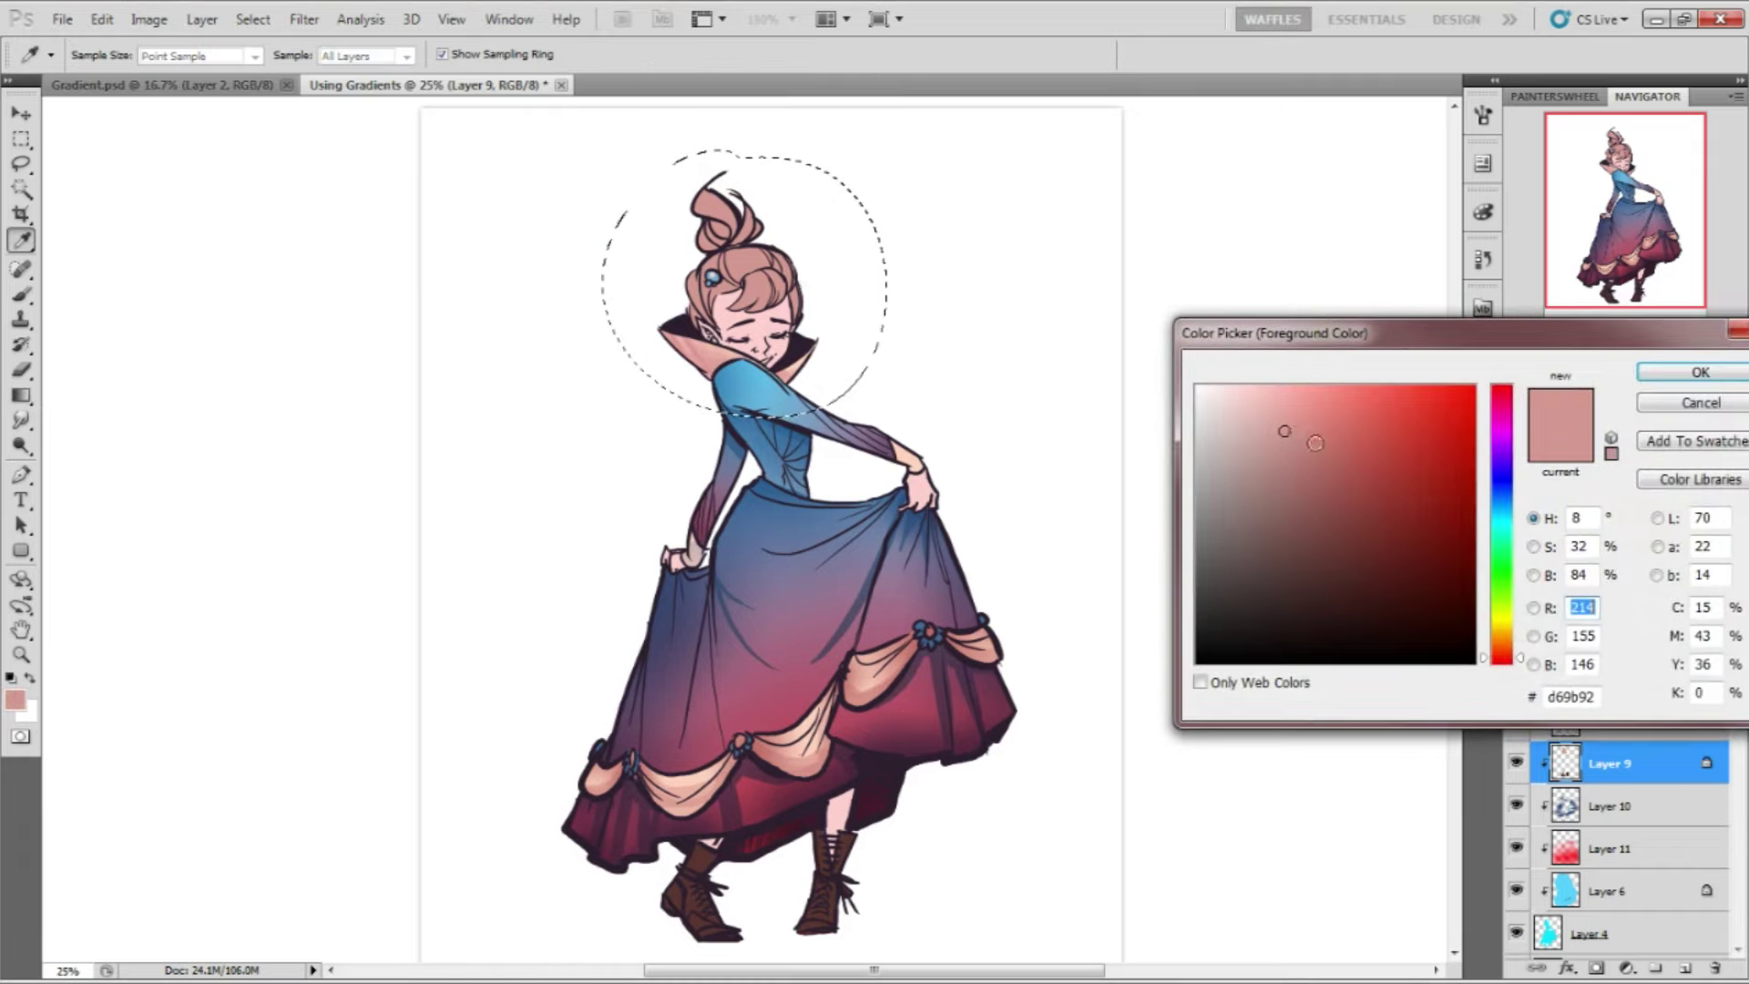
left_click_drag(1314, 443, 1340, 508)
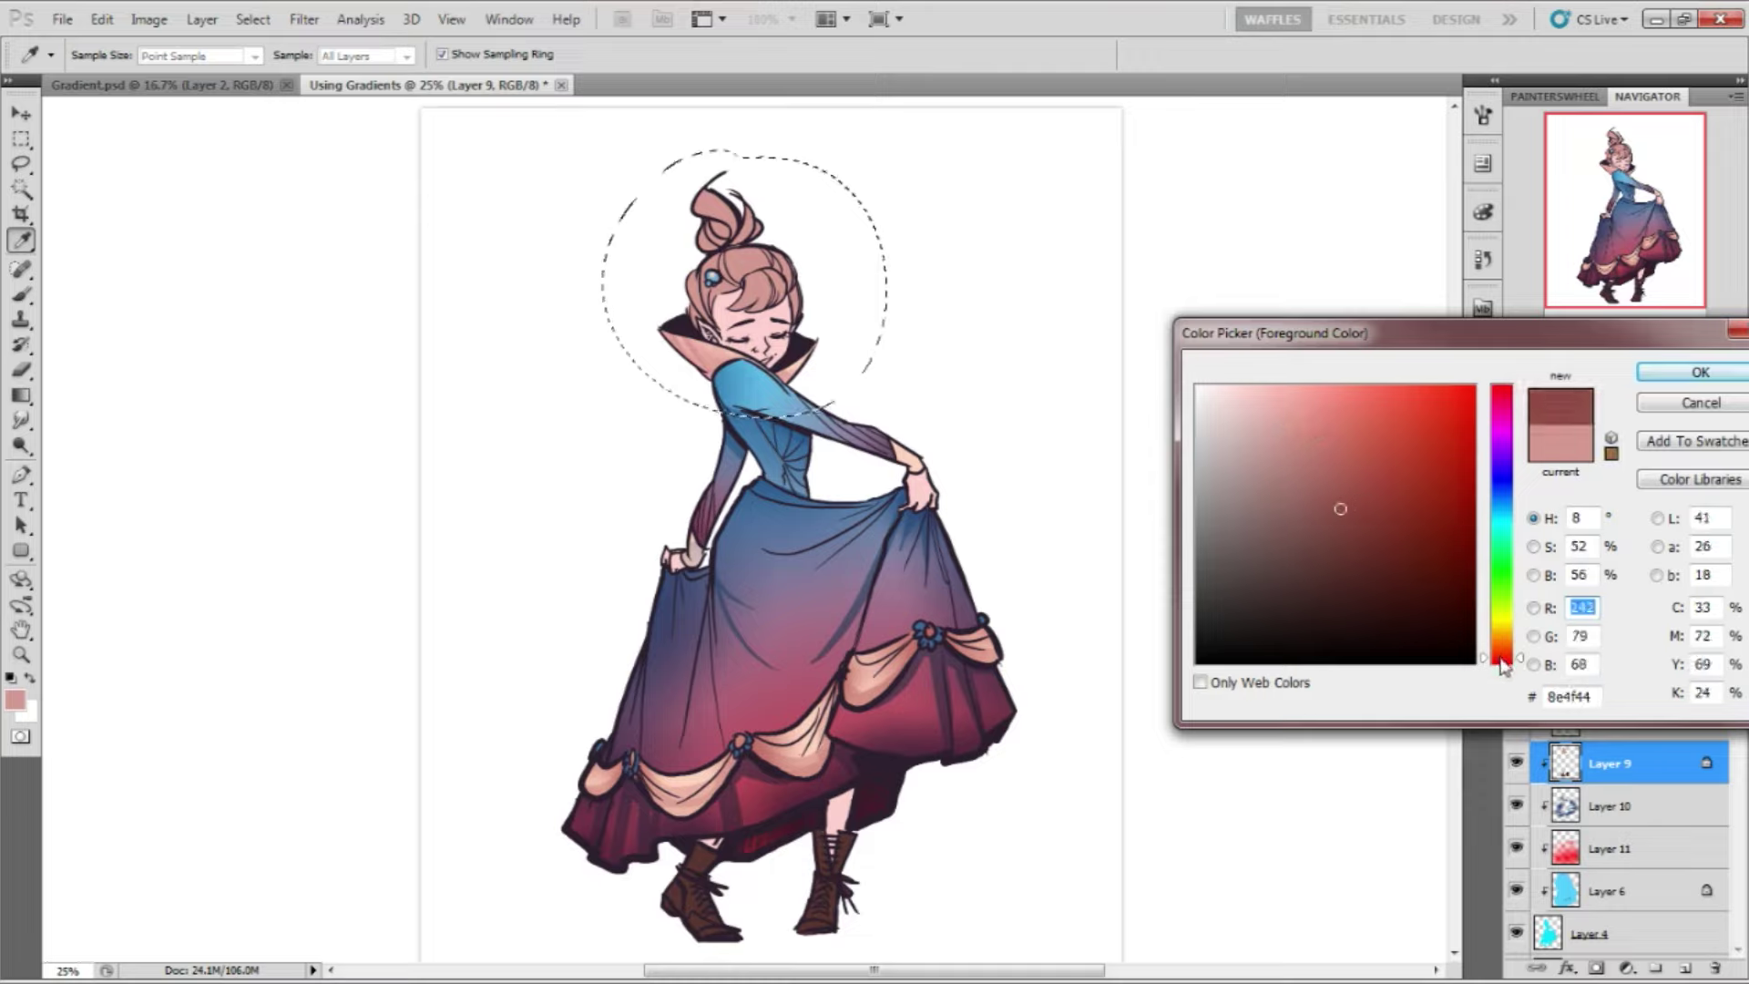
left_click_drag(1499, 656, 1499, 663)
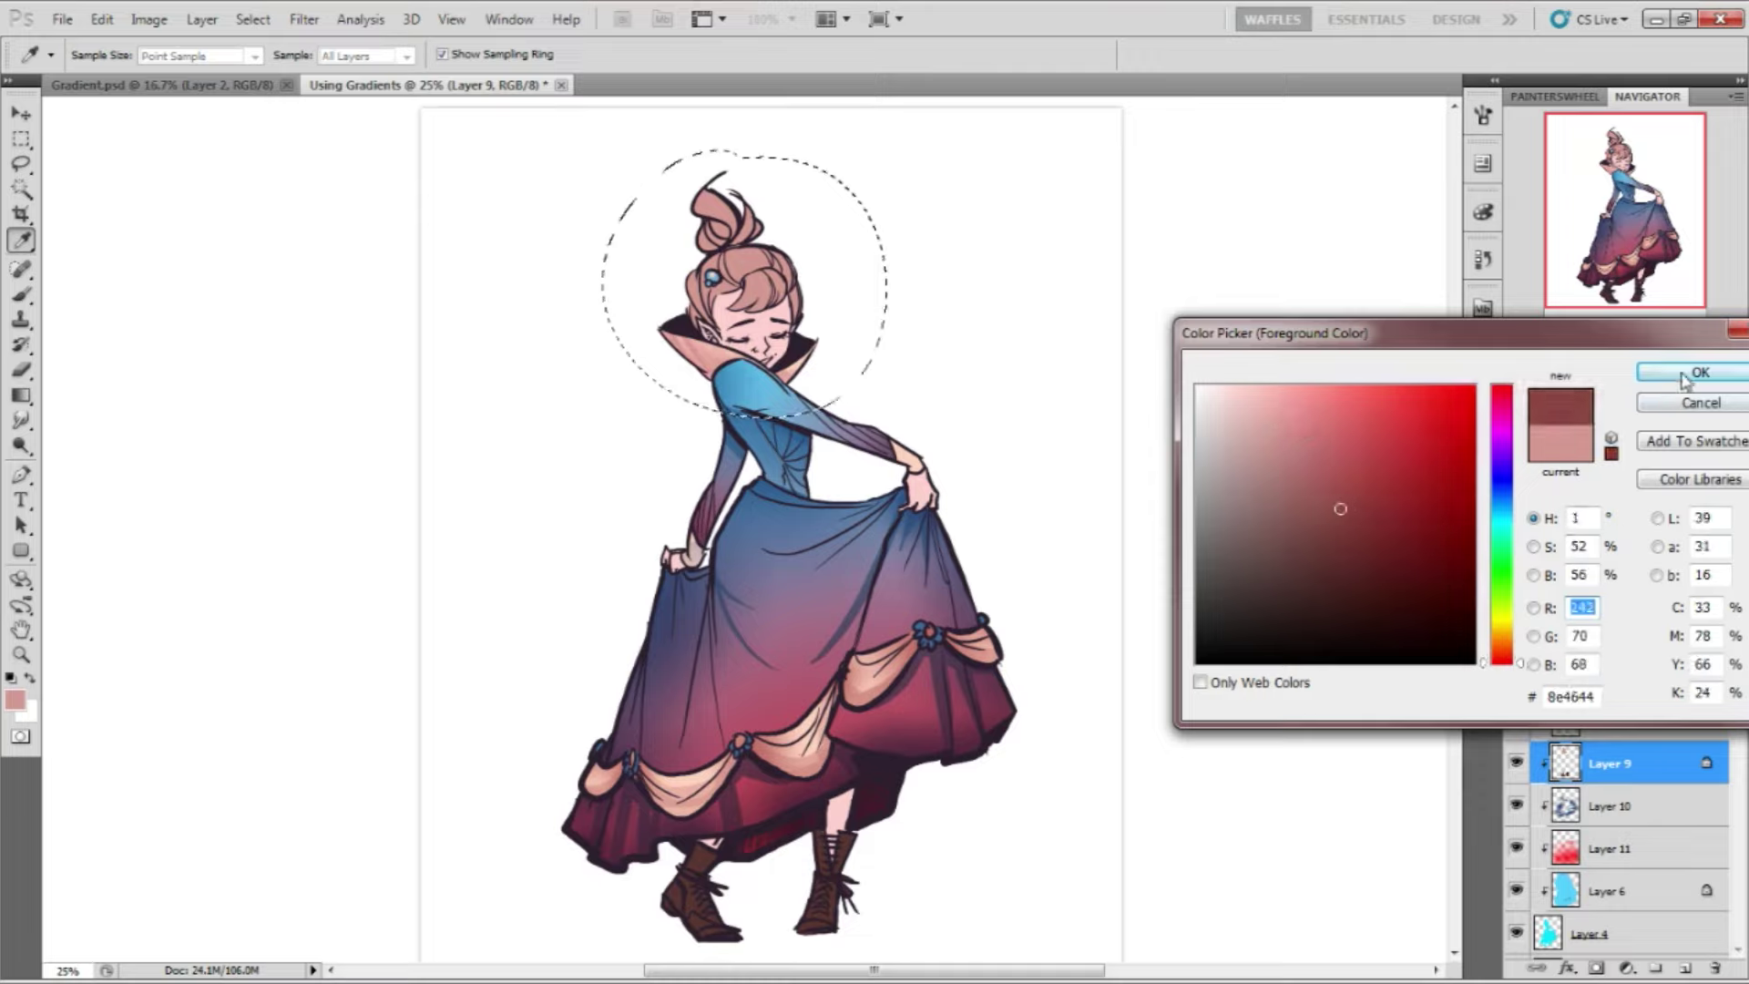
left_click(1687, 382)
left_click(1686, 382)
Zoom in on the head and airbrush with a pinkish tone sampled from the hair
key("g")
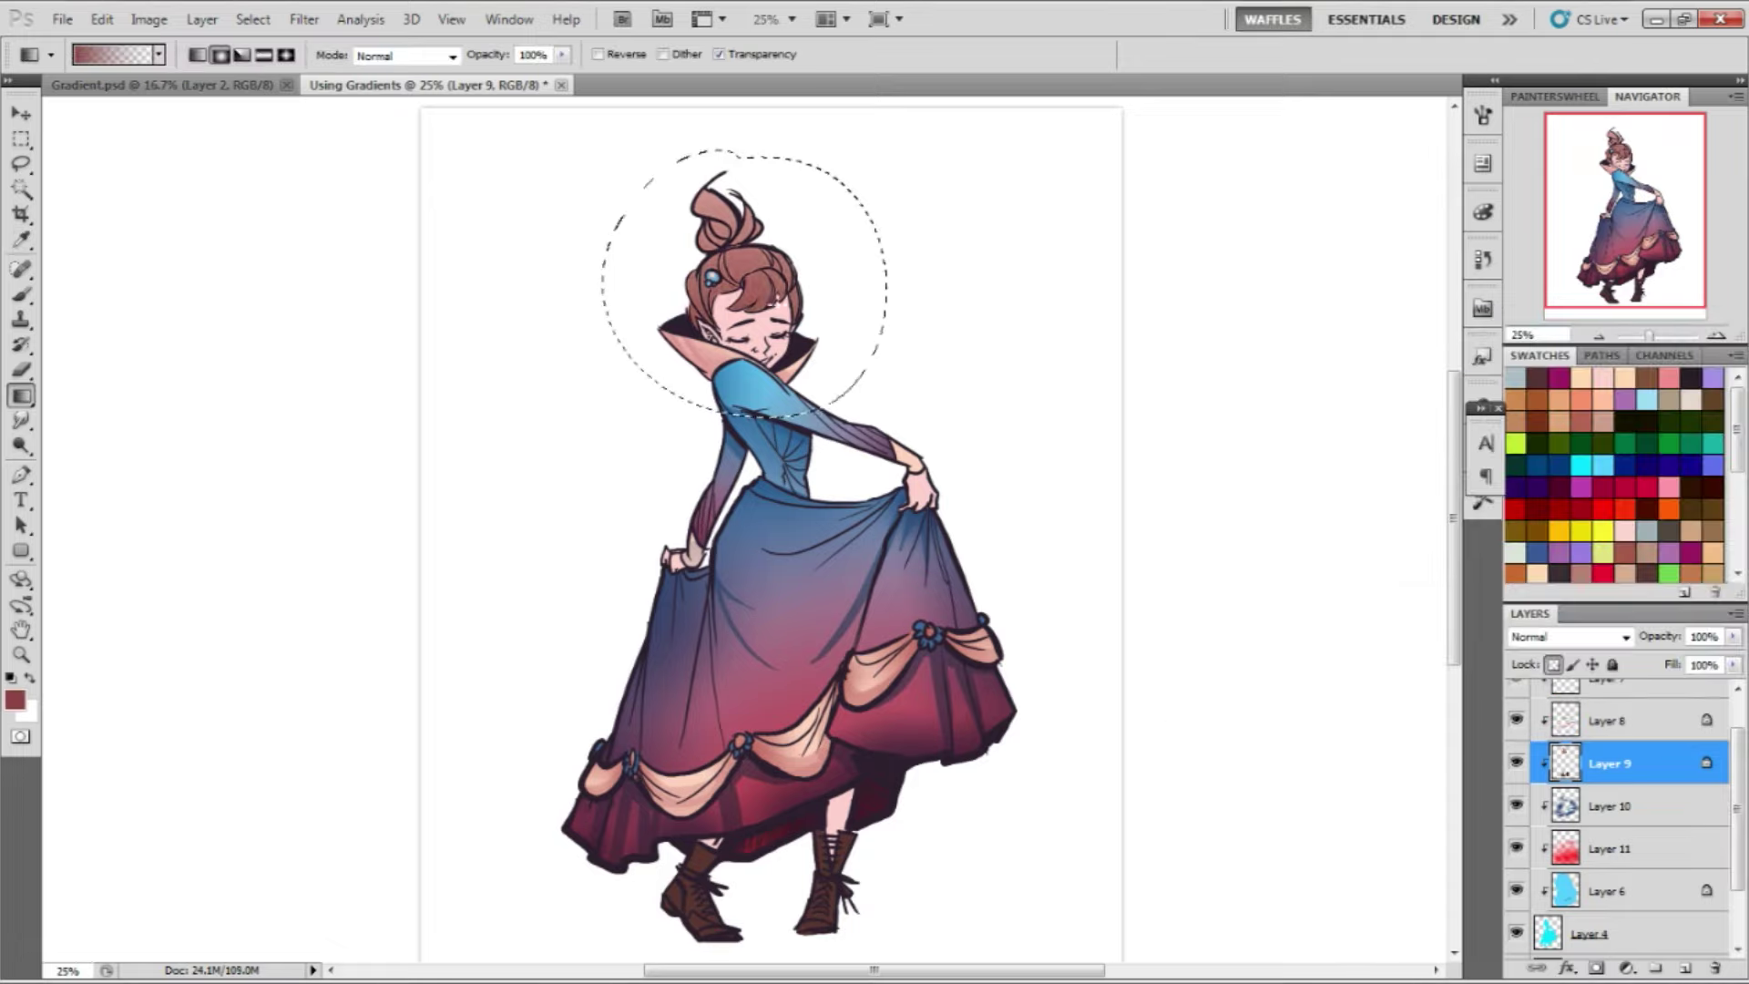
key("z")
left_click(747, 155)
key("b")
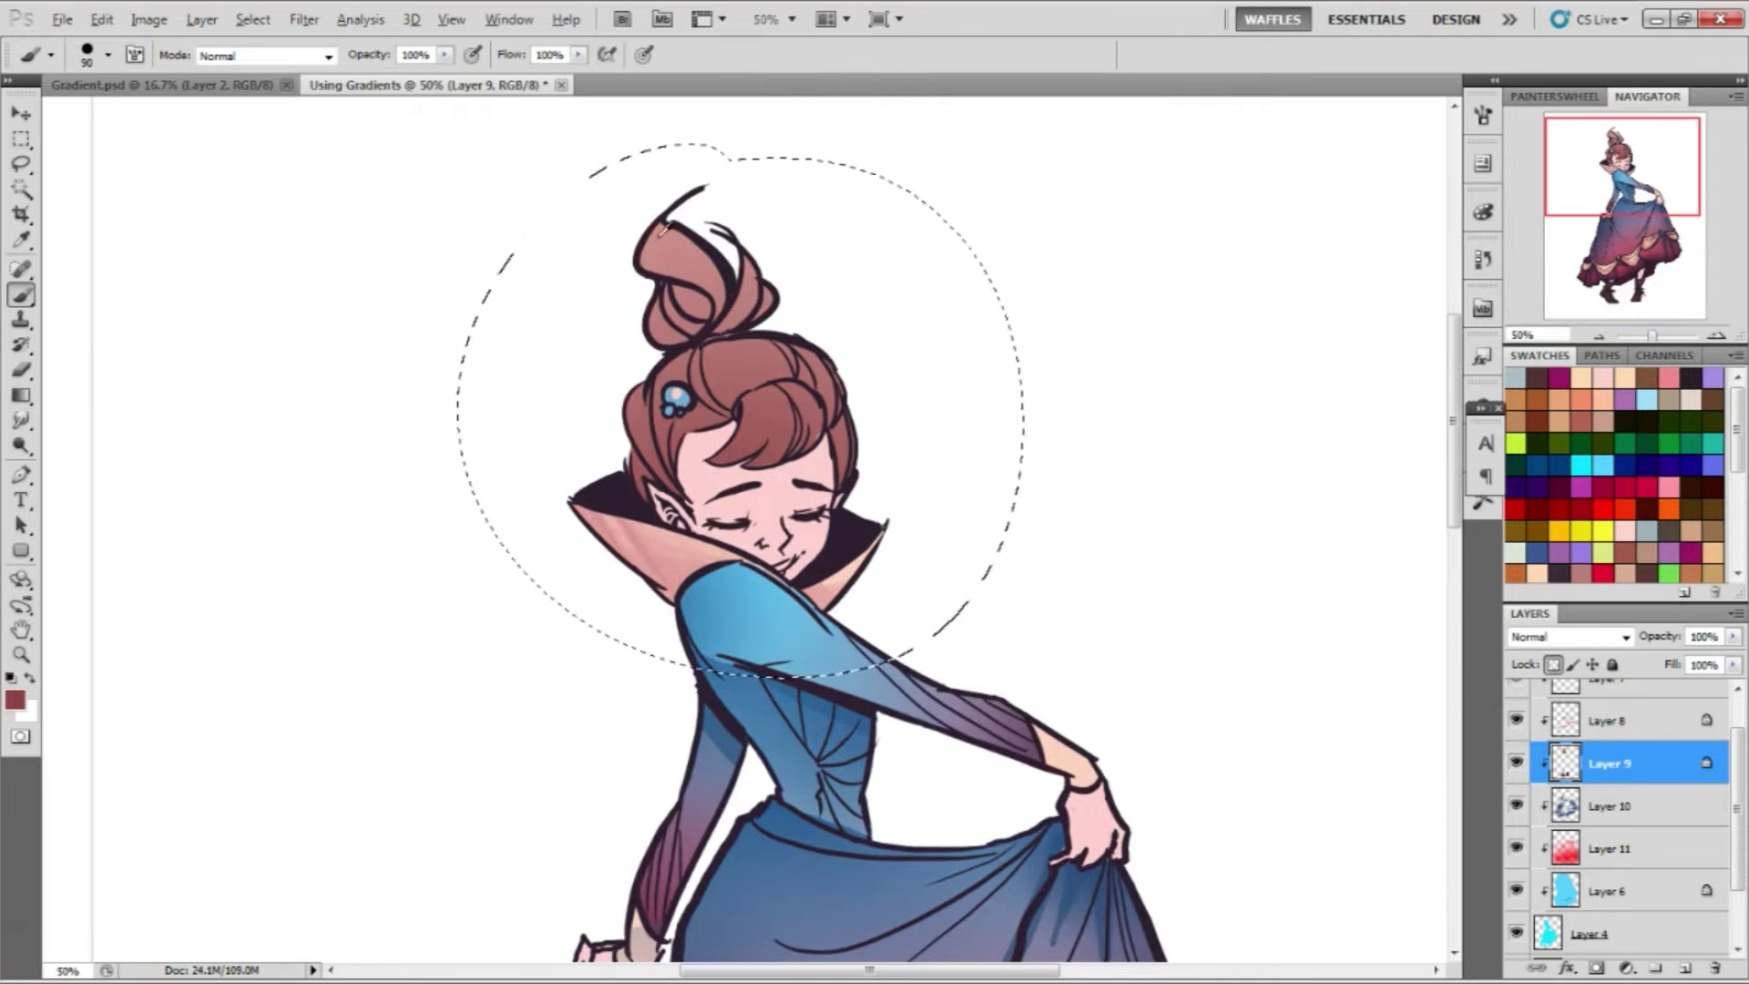
left_click(664, 227, "alt")
left_click(472, 54)
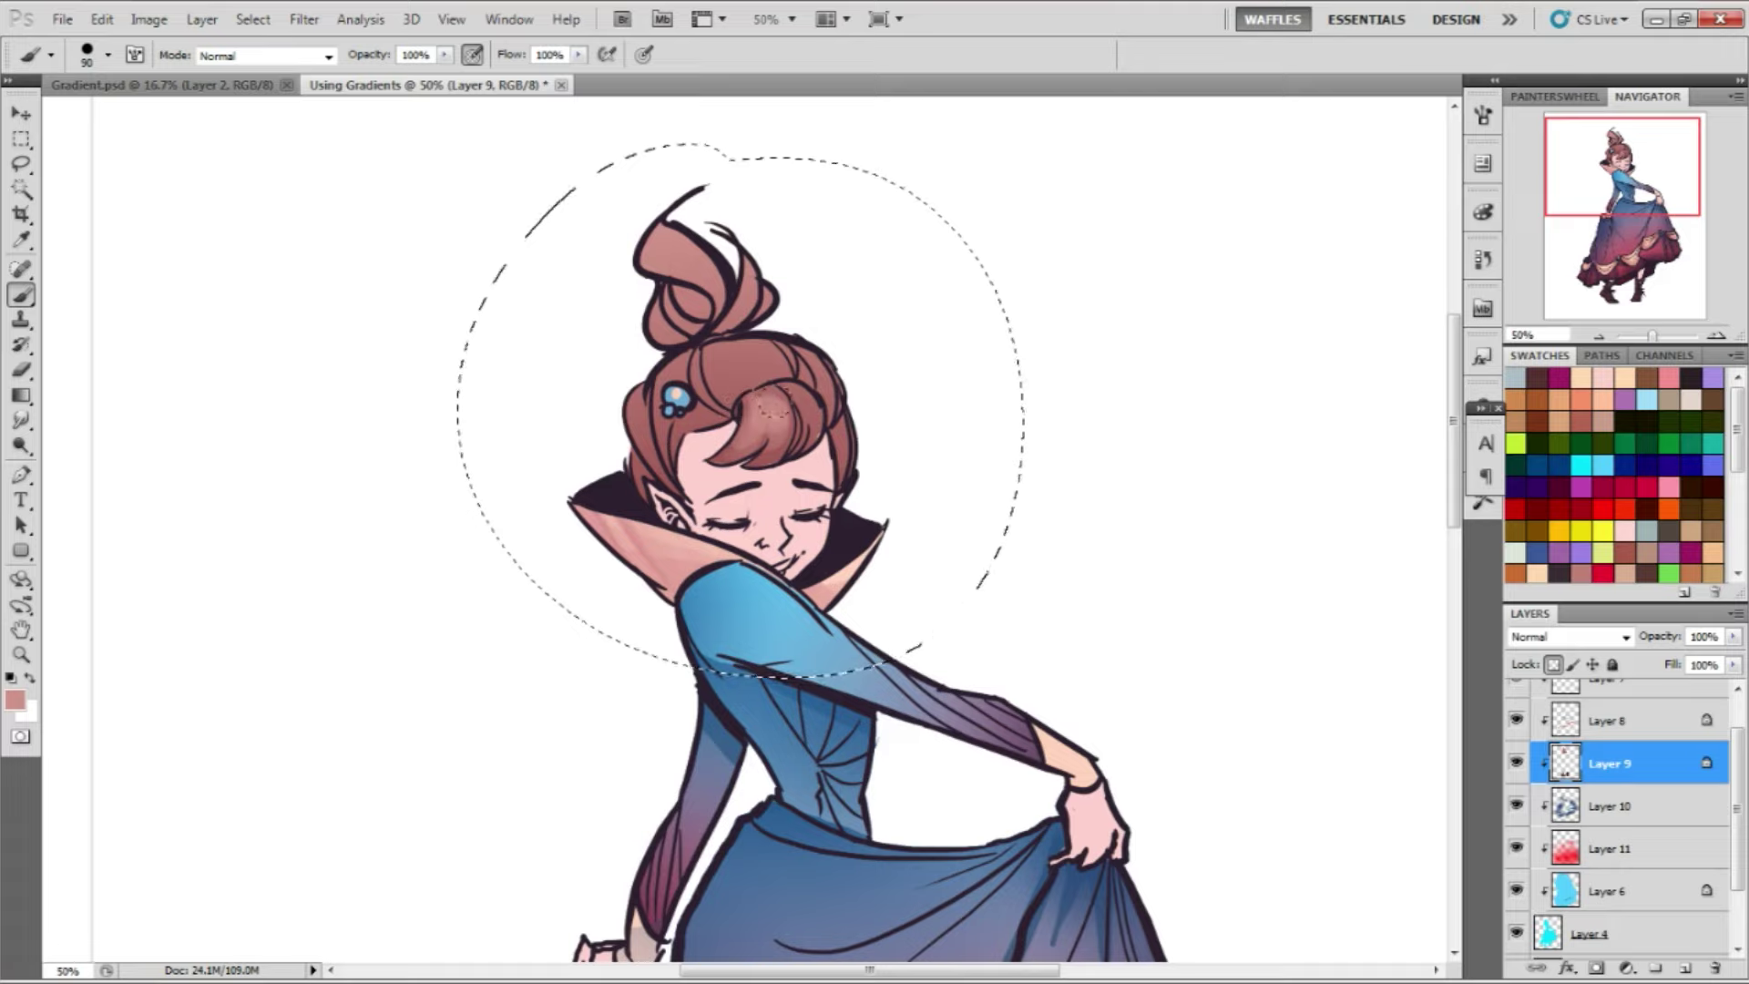
Paint light peach highlights with a smaller brush, then sample dusty rose and red-brown hair tones
left_click(14, 699)
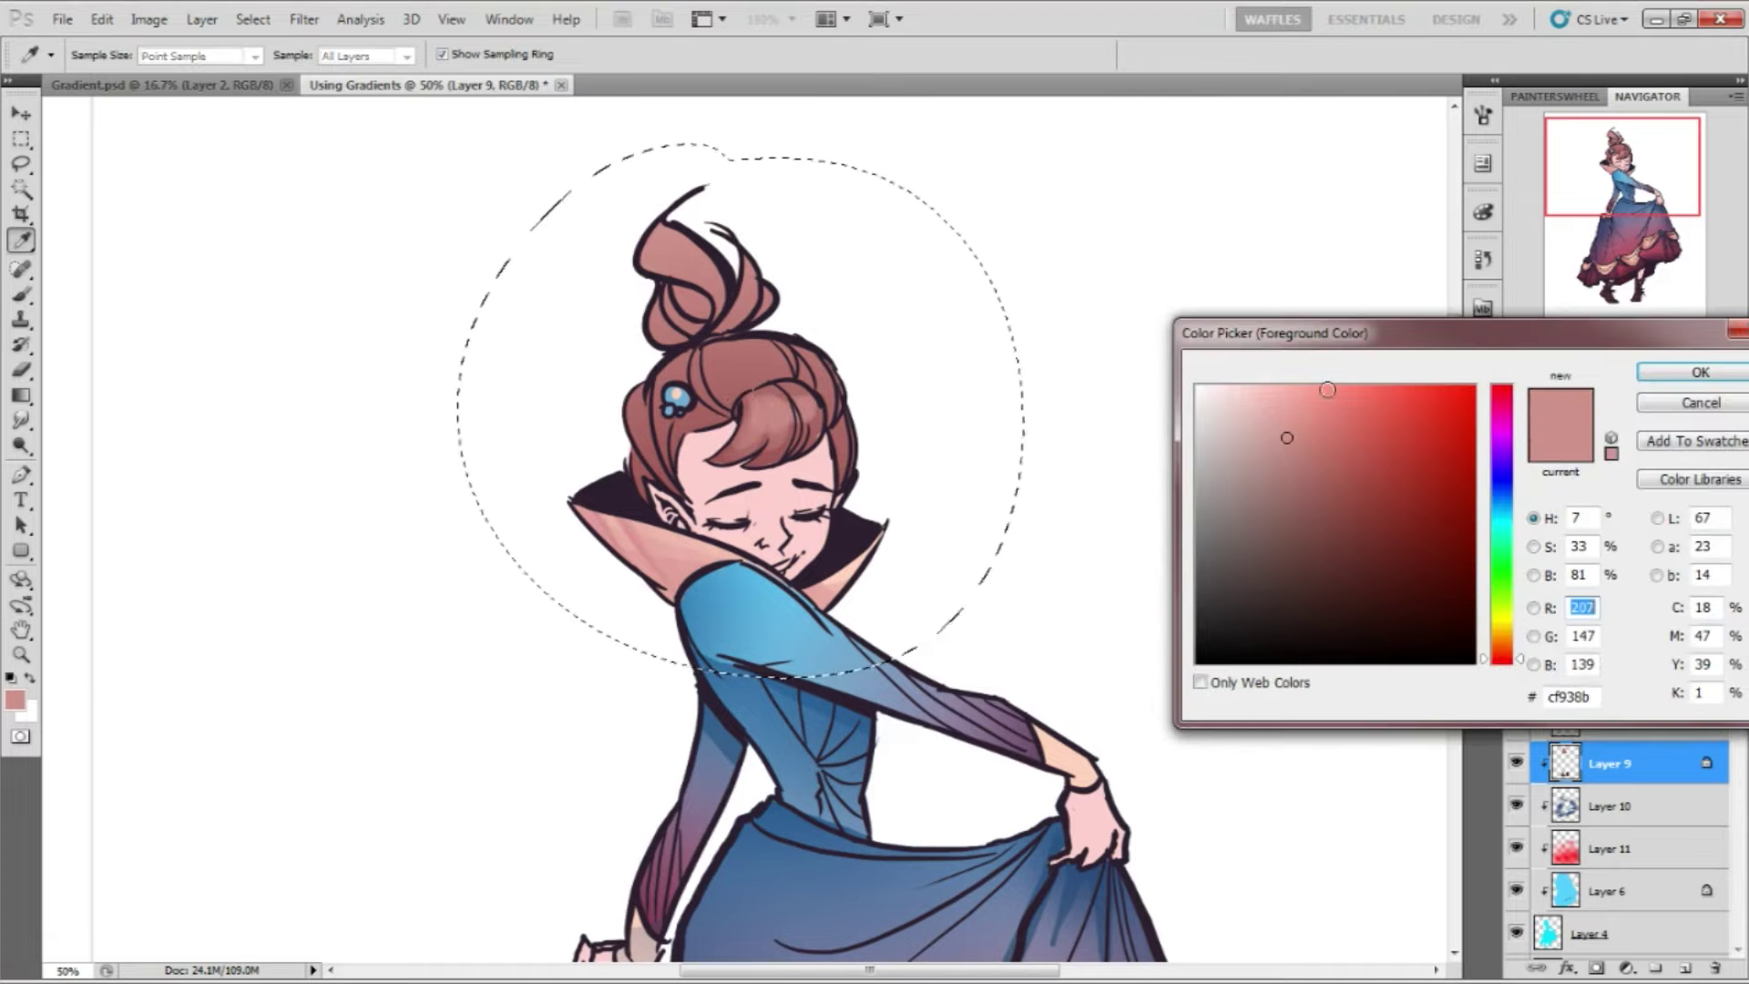
left_click_drag(1269, 406, 1269, 395)
left_click_drag(1498, 638, 1504, 654)
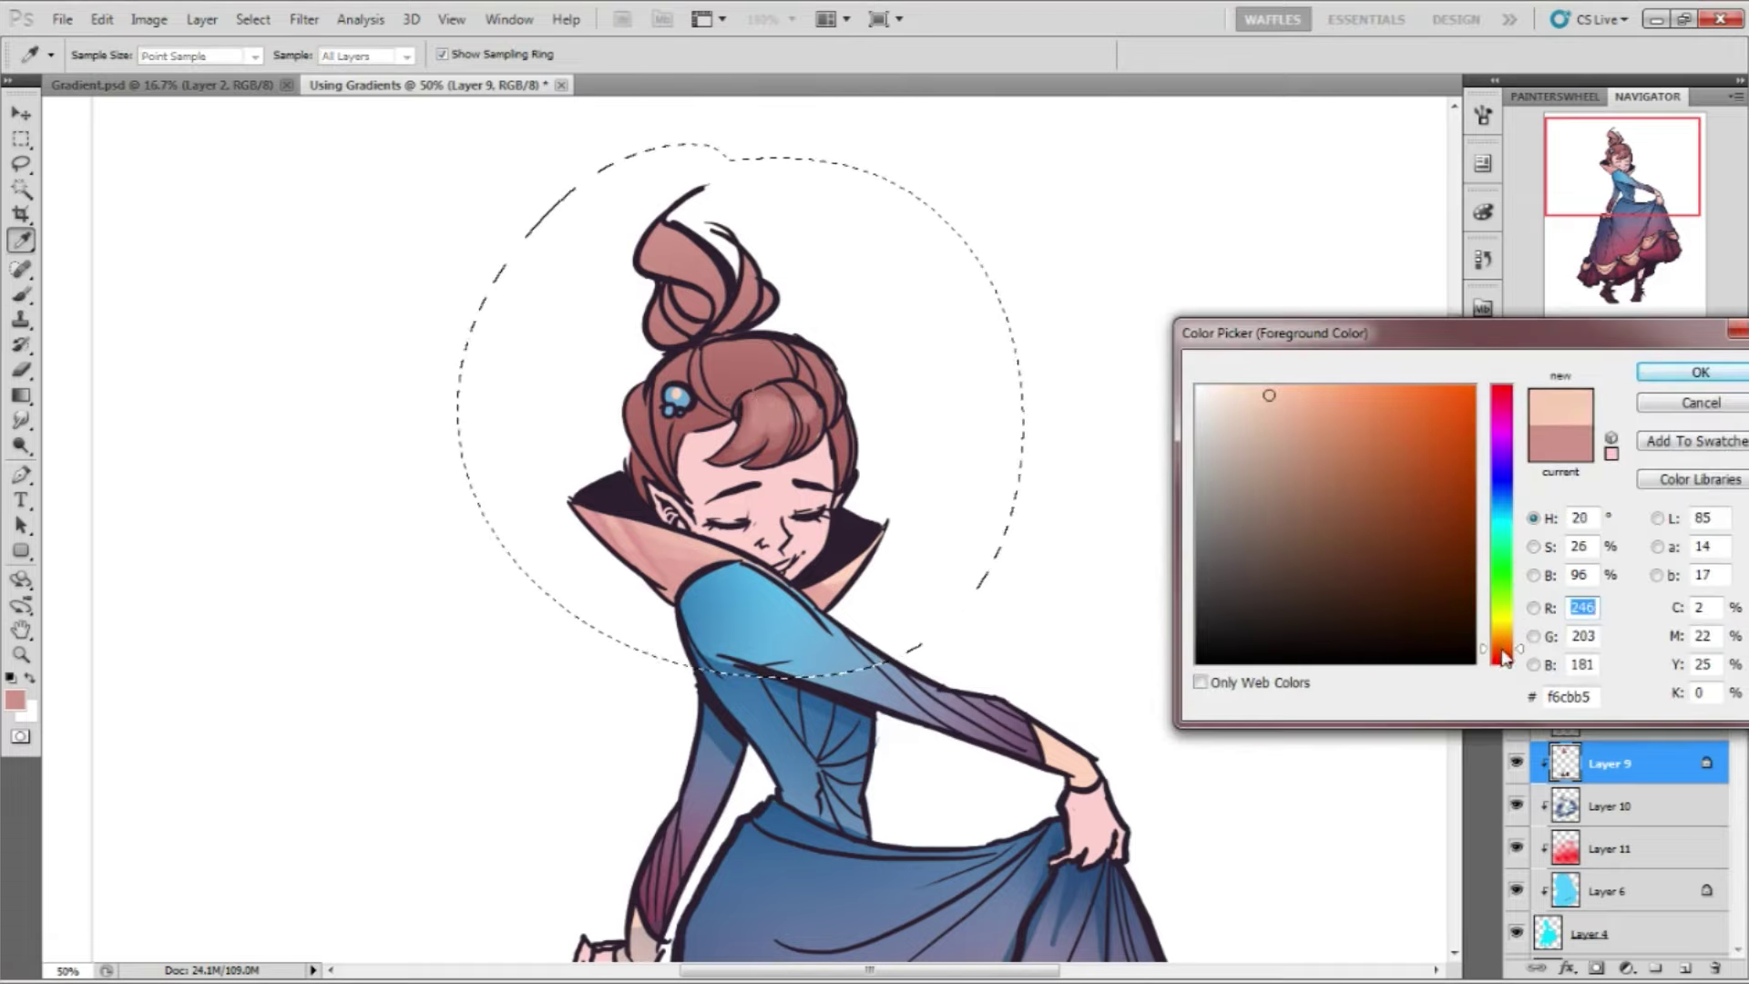
left_click(1685, 373)
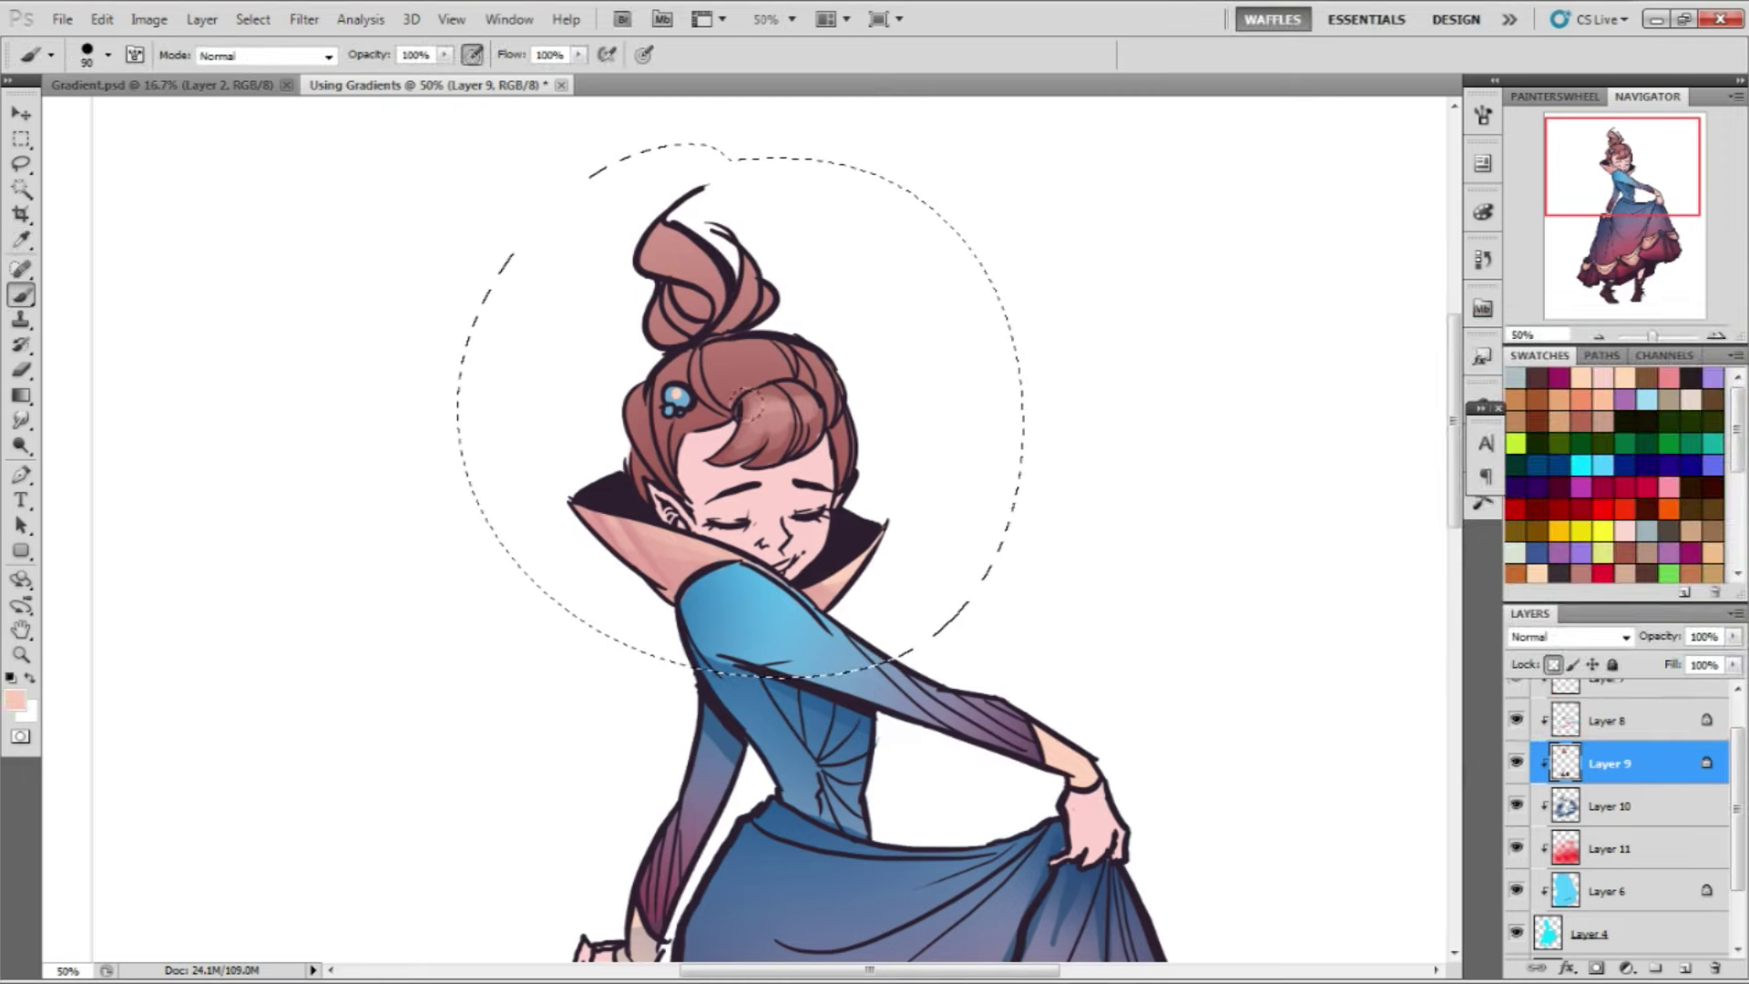
key("bracketleft")
key("bracketleft")
key("bracketleft")
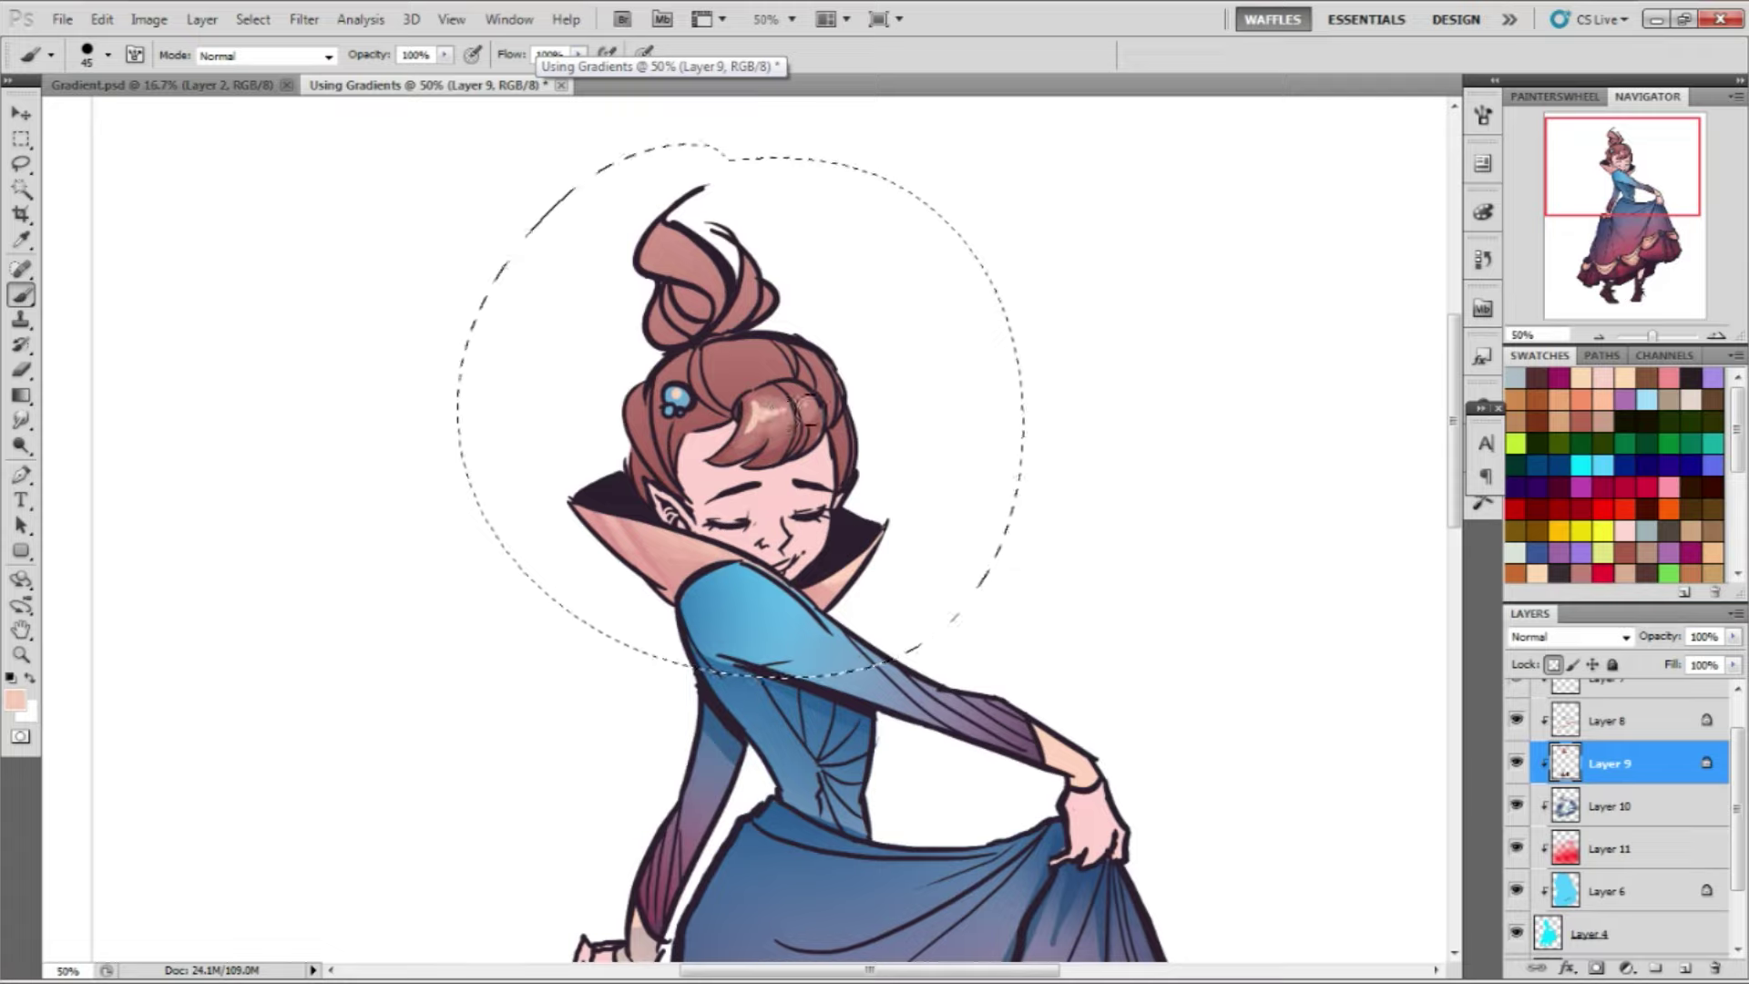
left_click(784, 412, "alt")
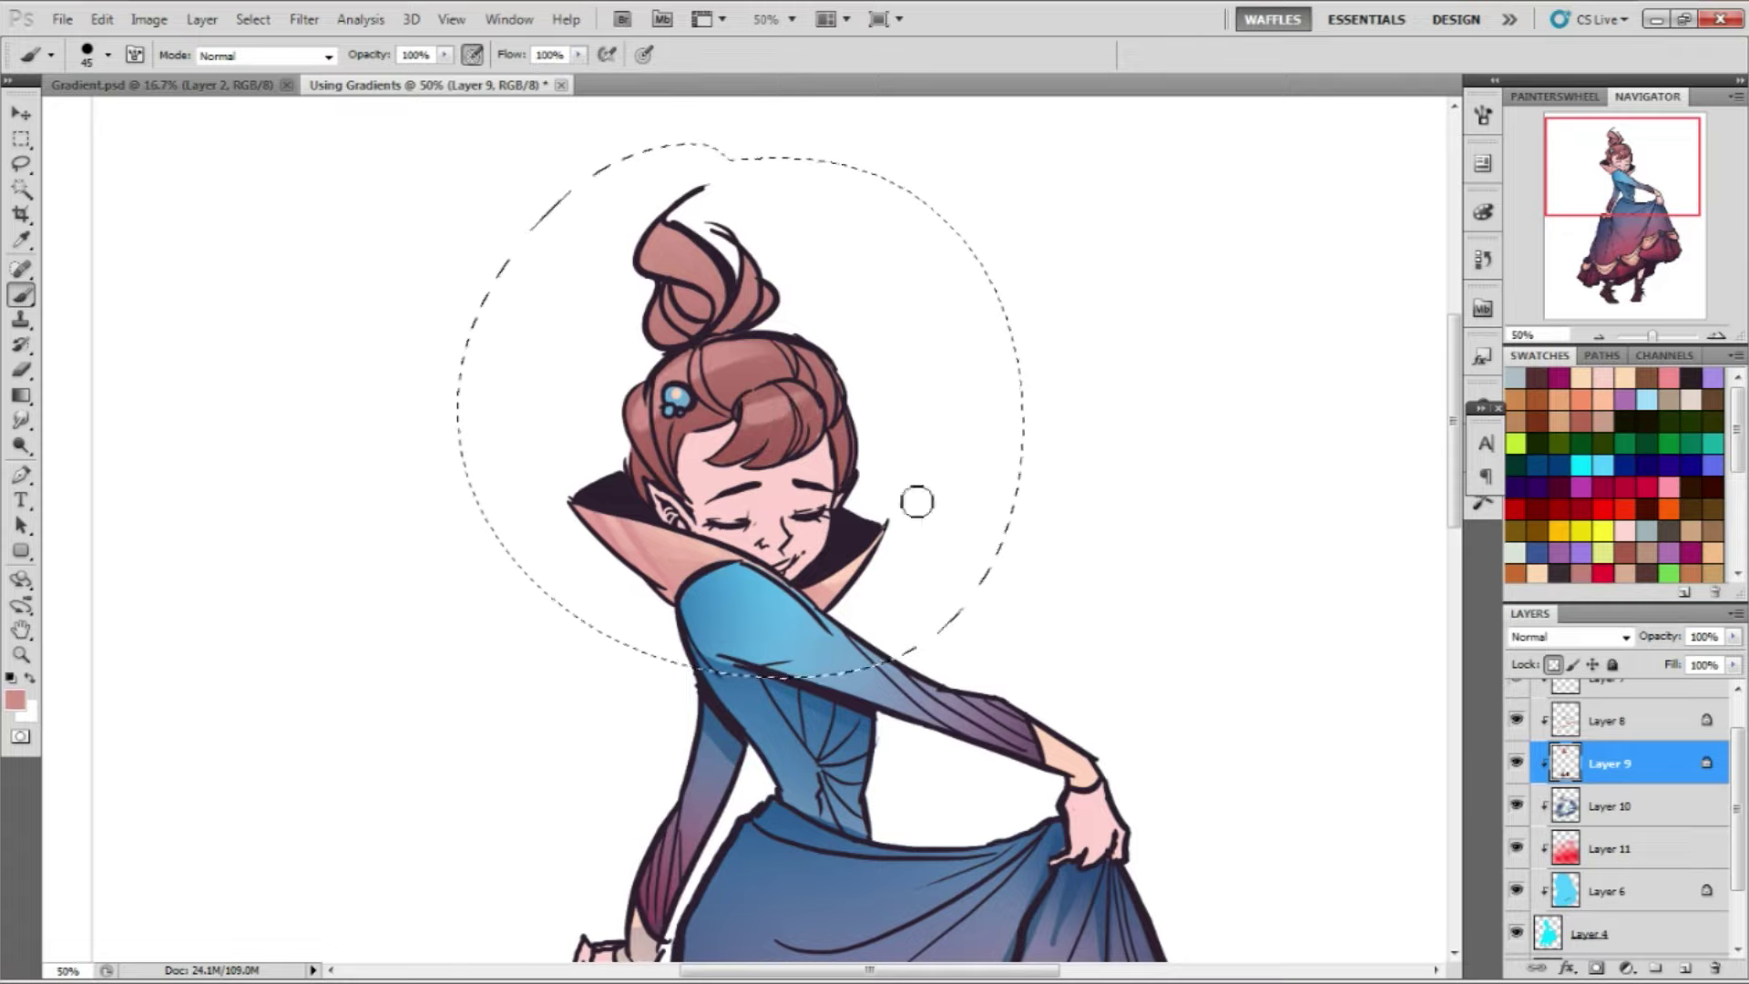
scroll(968, 652, "down", 1)
scroll(911, 409, "up", 1)
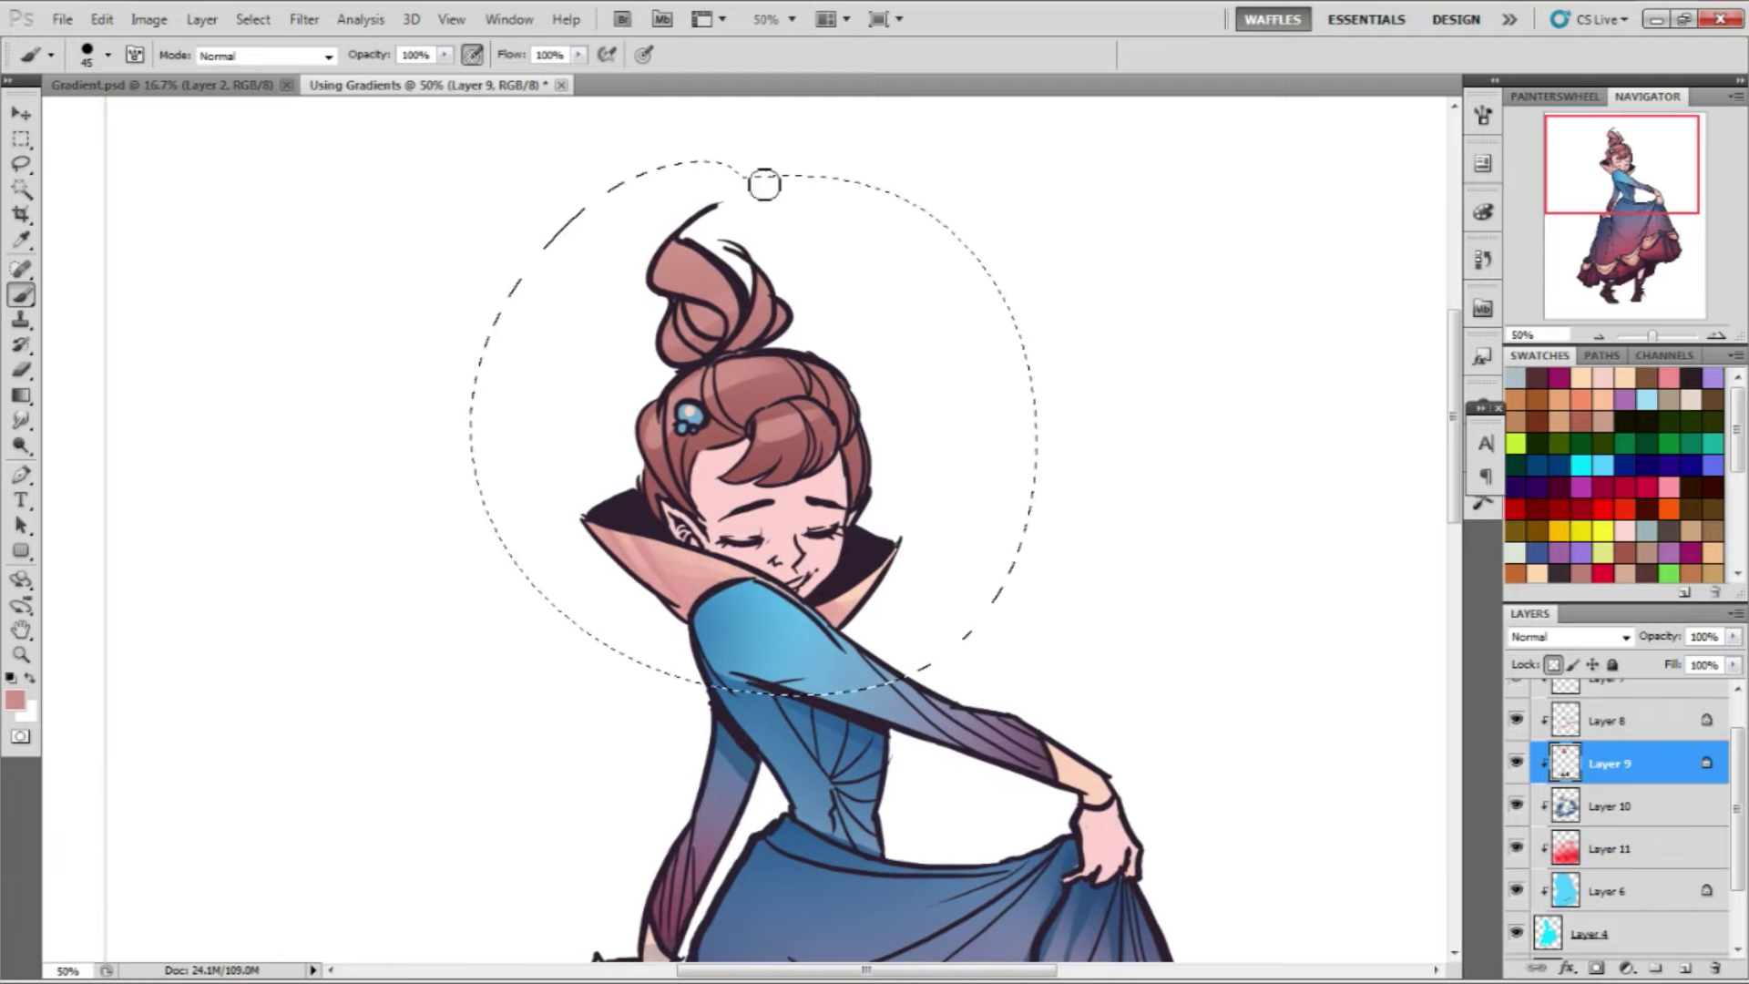
left_click(699, 270, "alt")
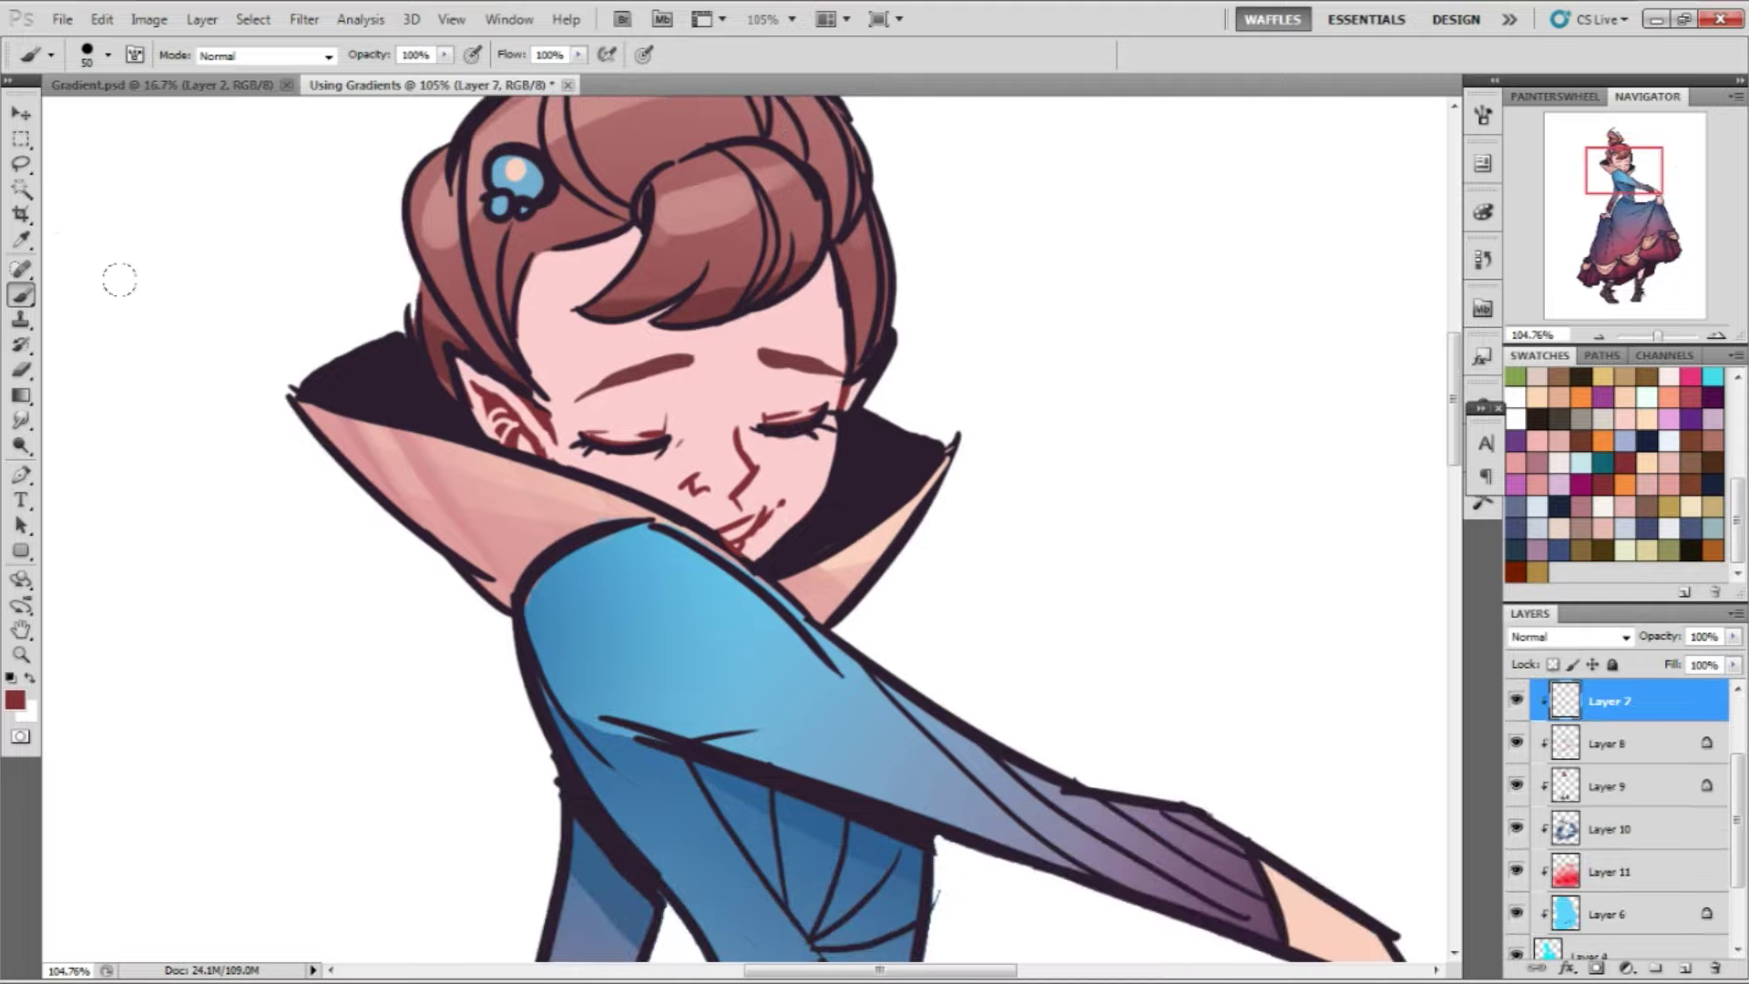
Select the face skin, choose pink, and add a new layer set to Multiply
left_click(21, 193)
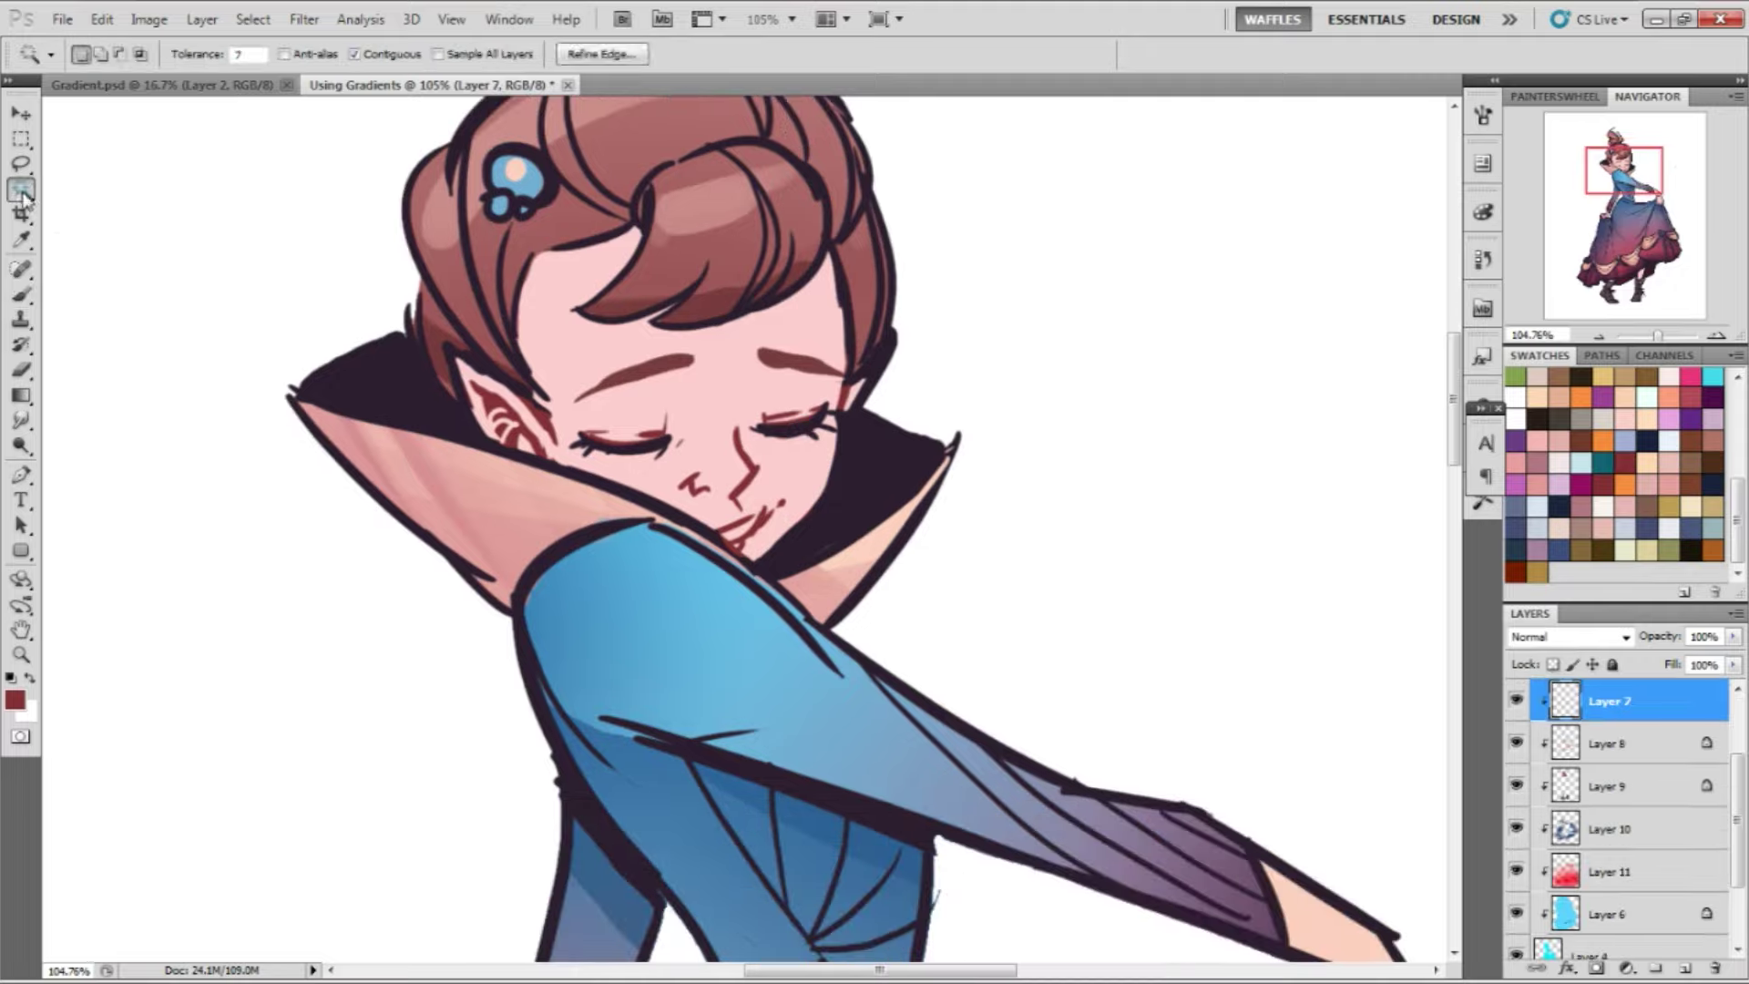
left_click(235, 25)
left_click(125, 339)
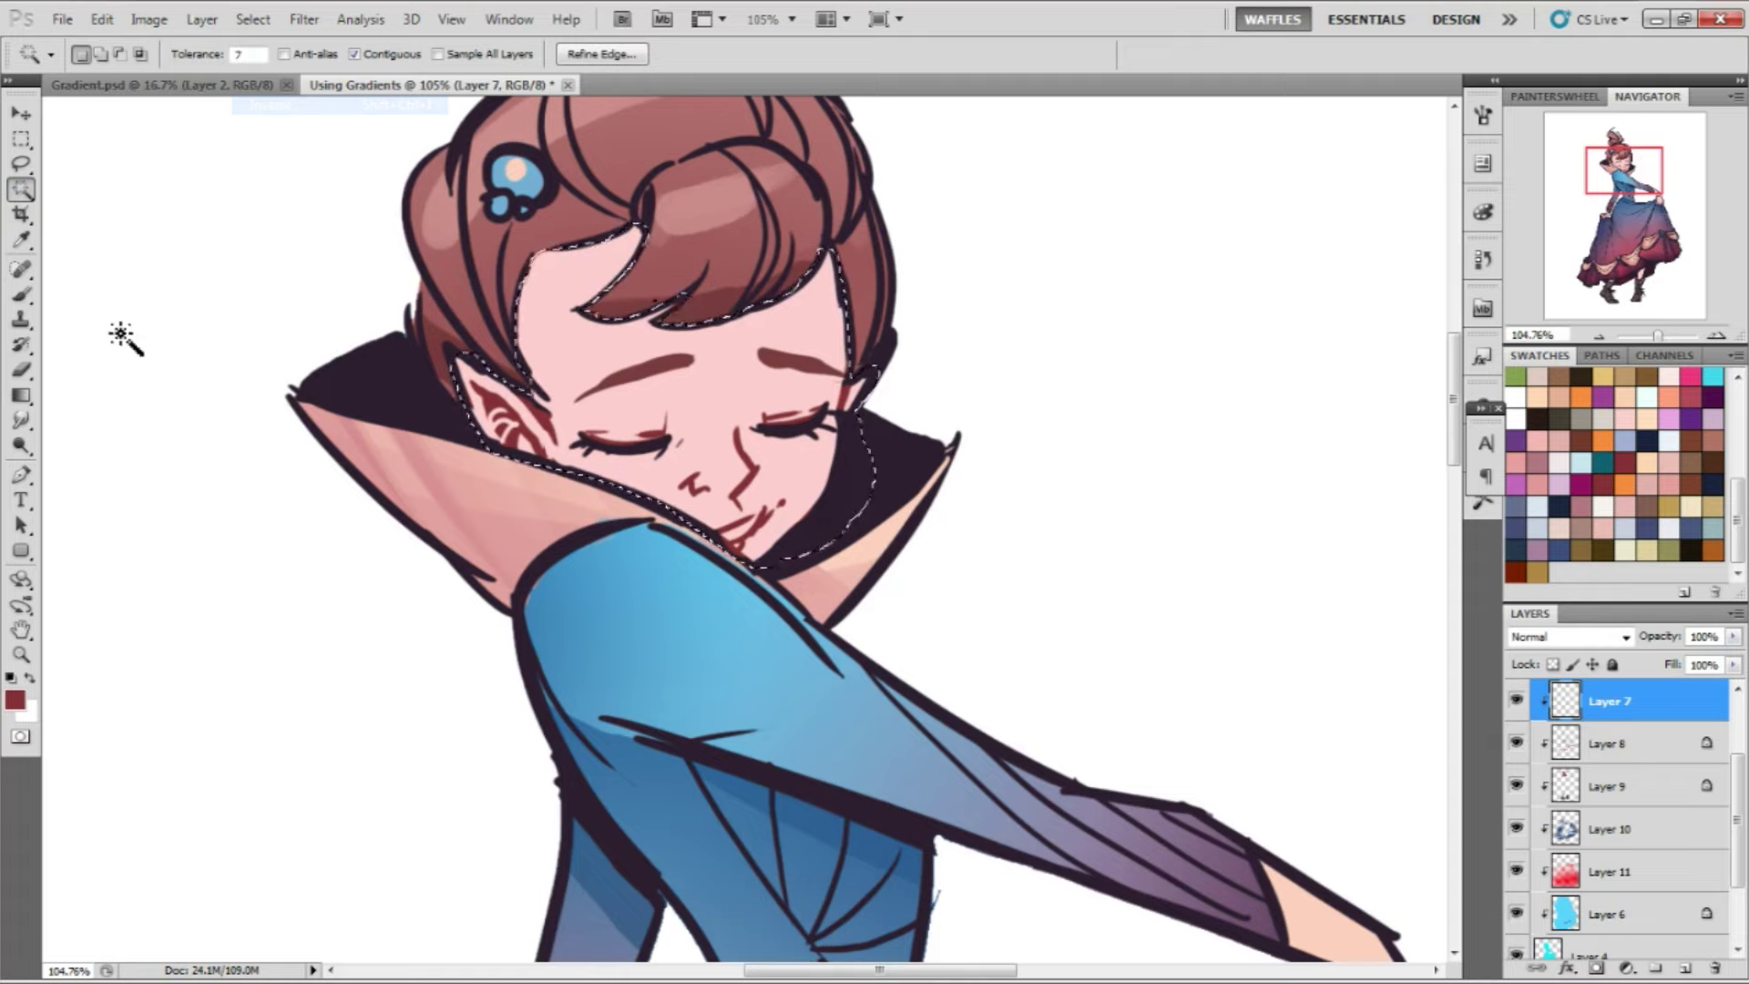
left_click(18, 398)
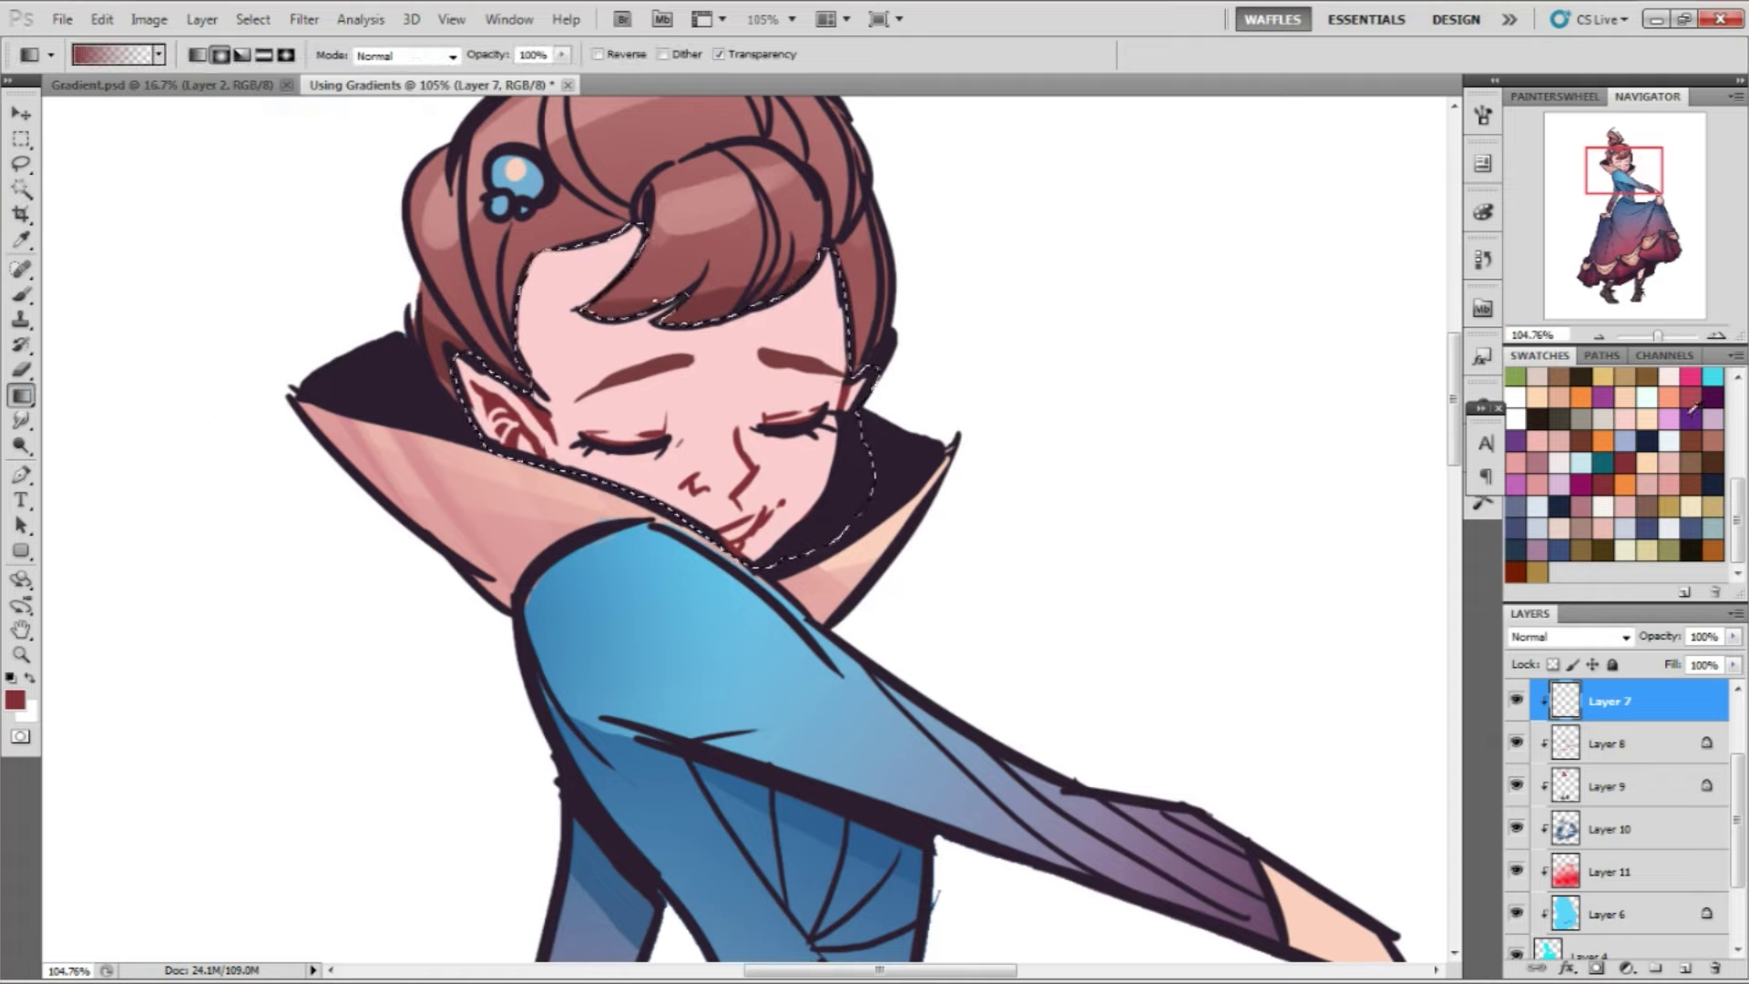
left_click(1691, 376)
left_click(1686, 968)
left_click(1625, 637)
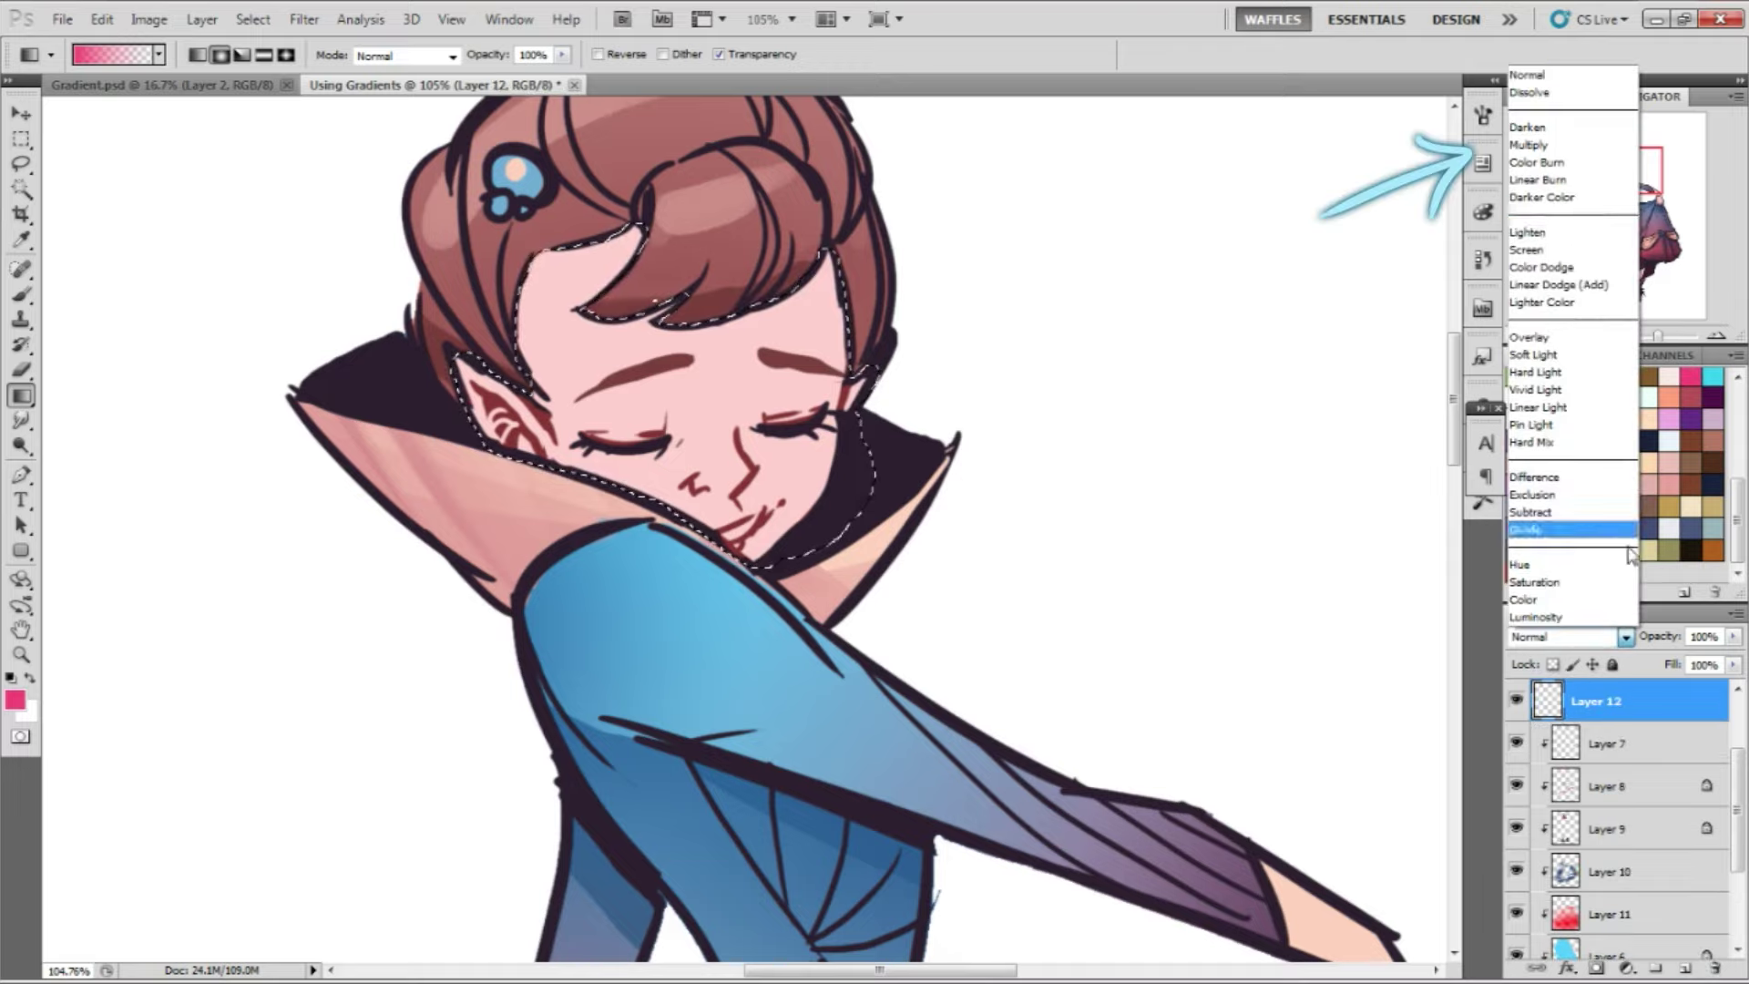
left_click(1566, 144)
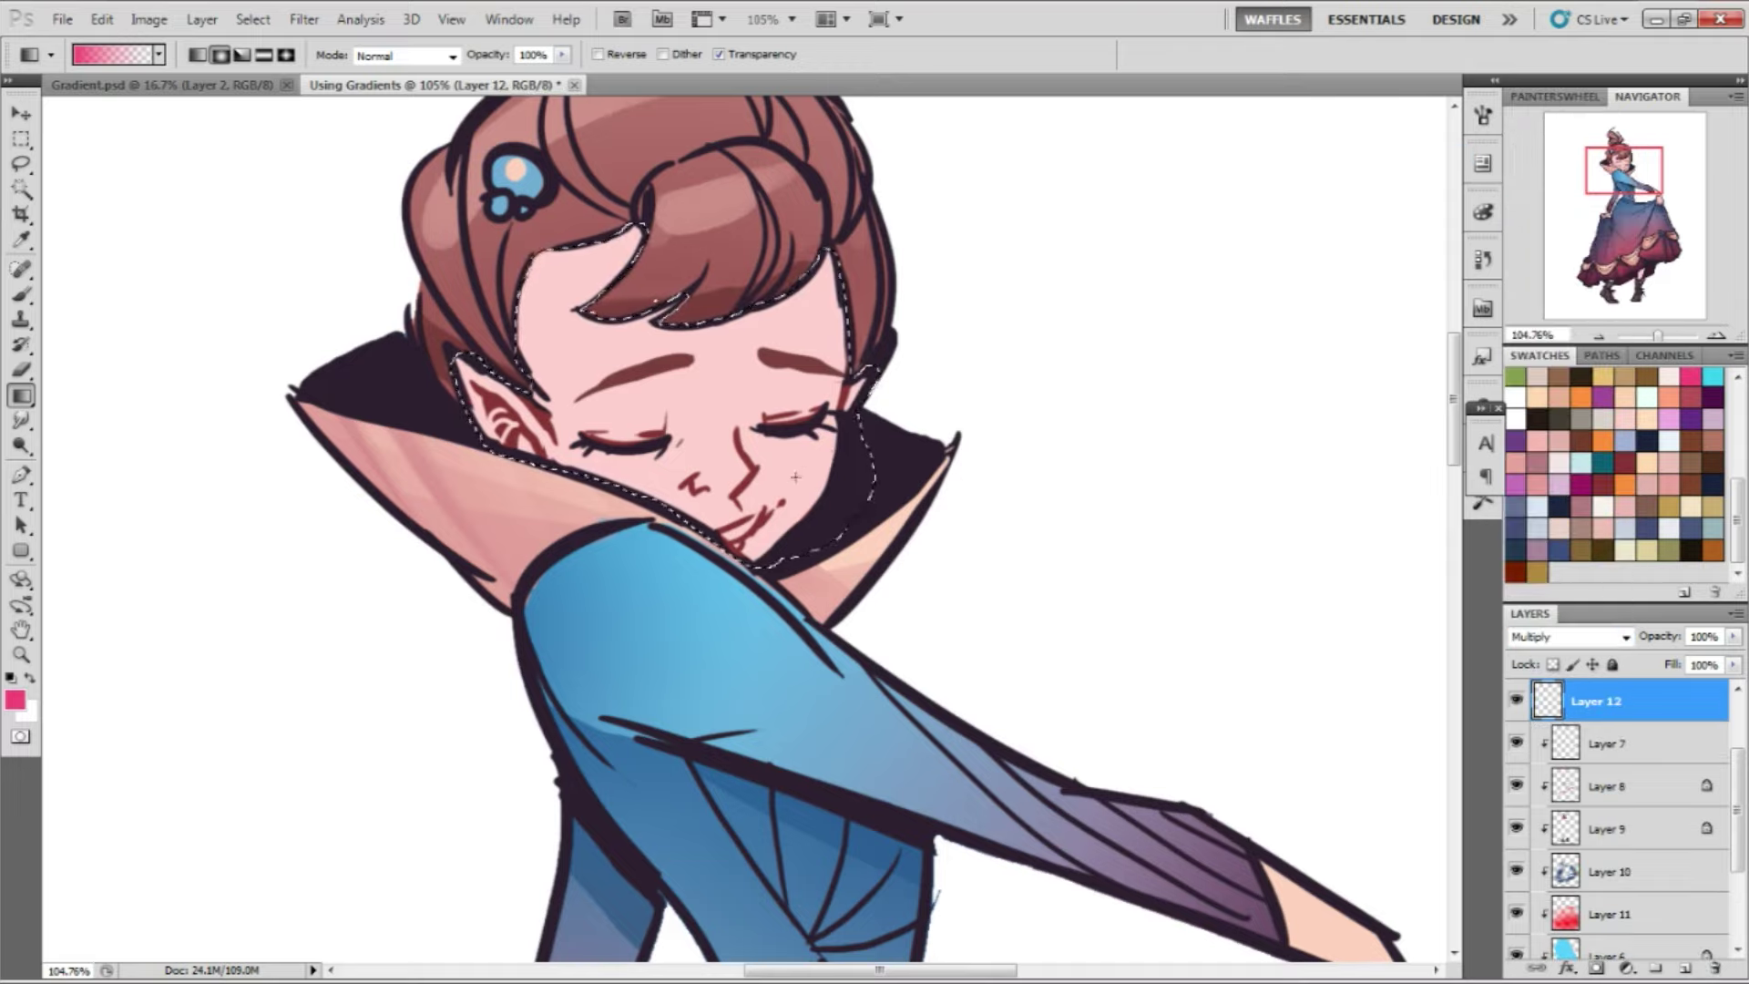
Undo a first blush gradient, deselect, and switch to a lighter pink
left_click_drag(795, 477, 824, 446)
key("ctrl+z")
key("m")
key("ctrl+d")
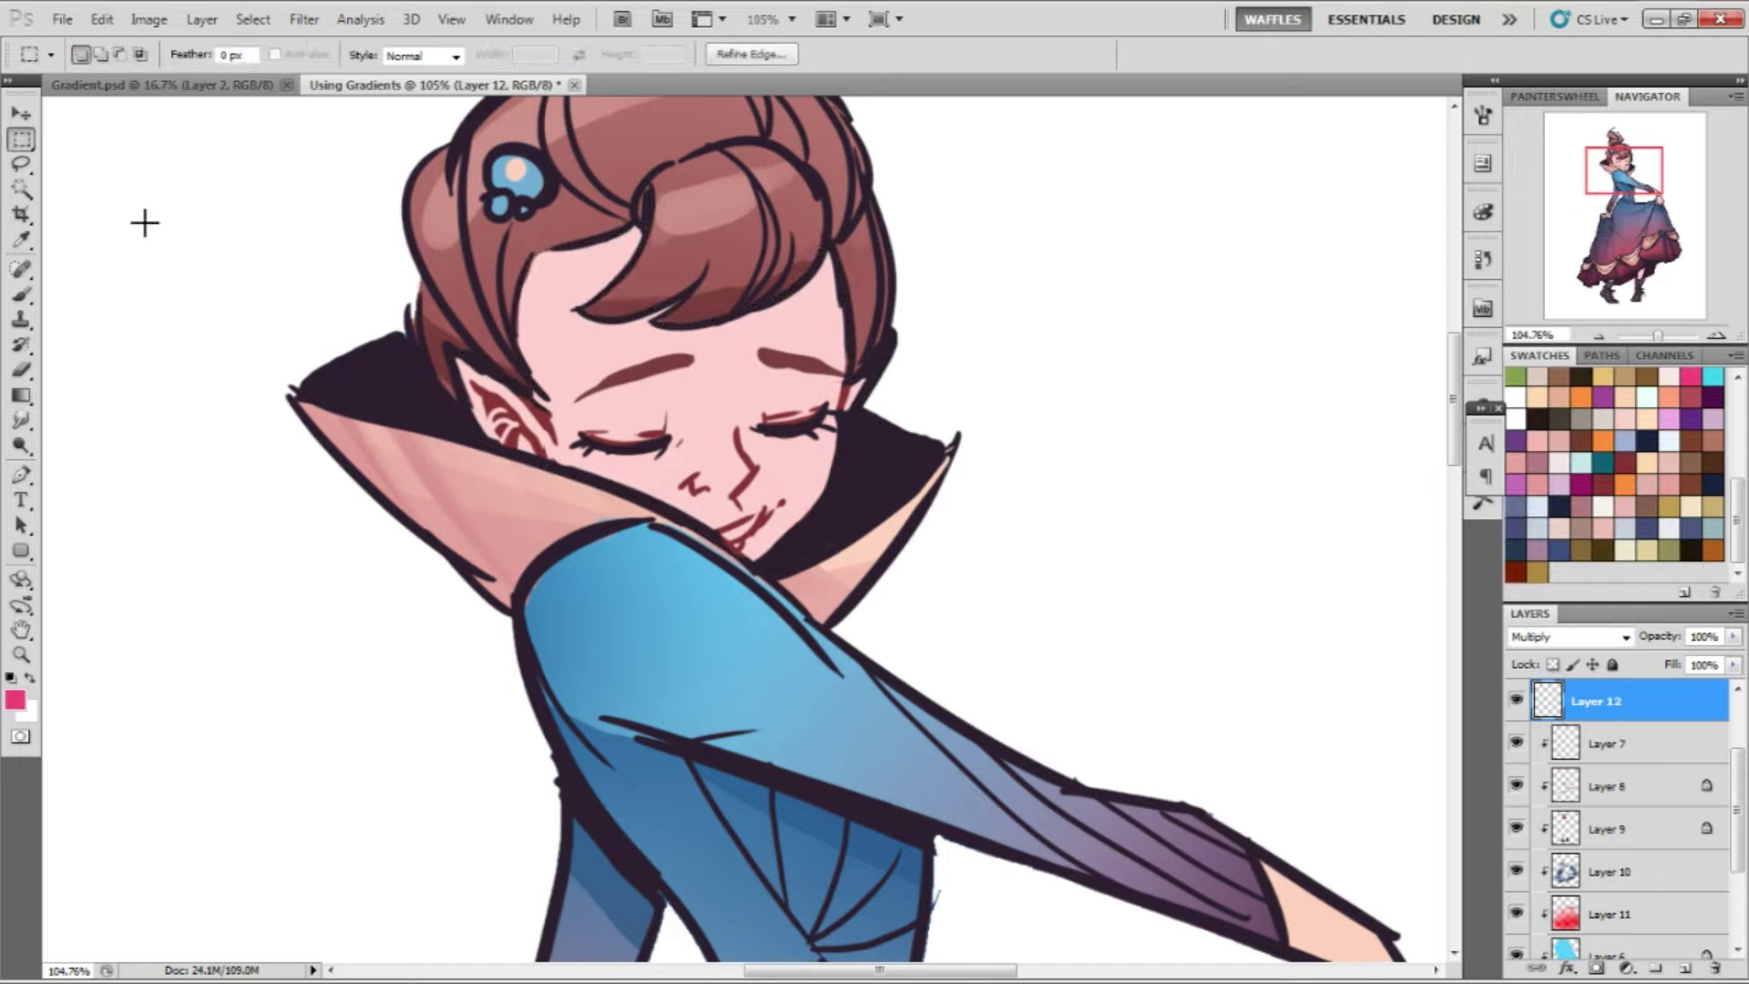
key("i")
left_click(14, 699)
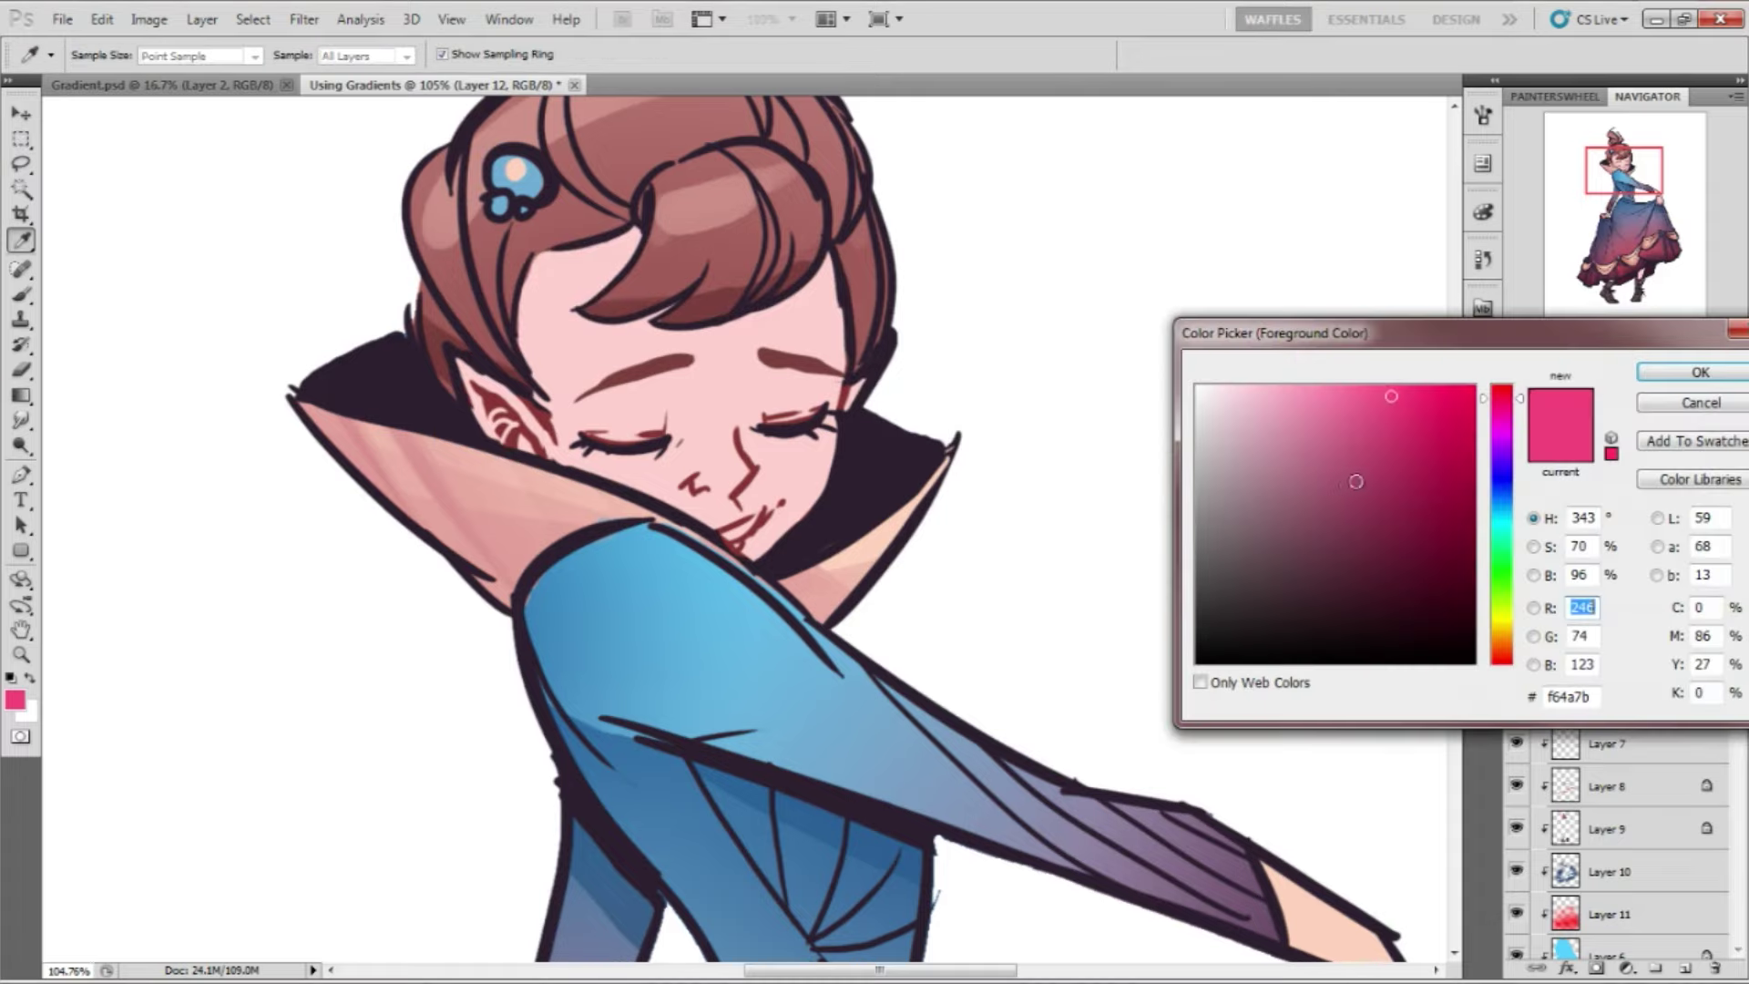
left_click(1323, 401)
left_click(1699, 372)
Gradient pink blush onto both cheeks, erase spill on the collar, and lower opacity to 85%
key("g")
left_click_drag(824, 456, 781, 492)
left_click_drag(596, 482, 703, 511)
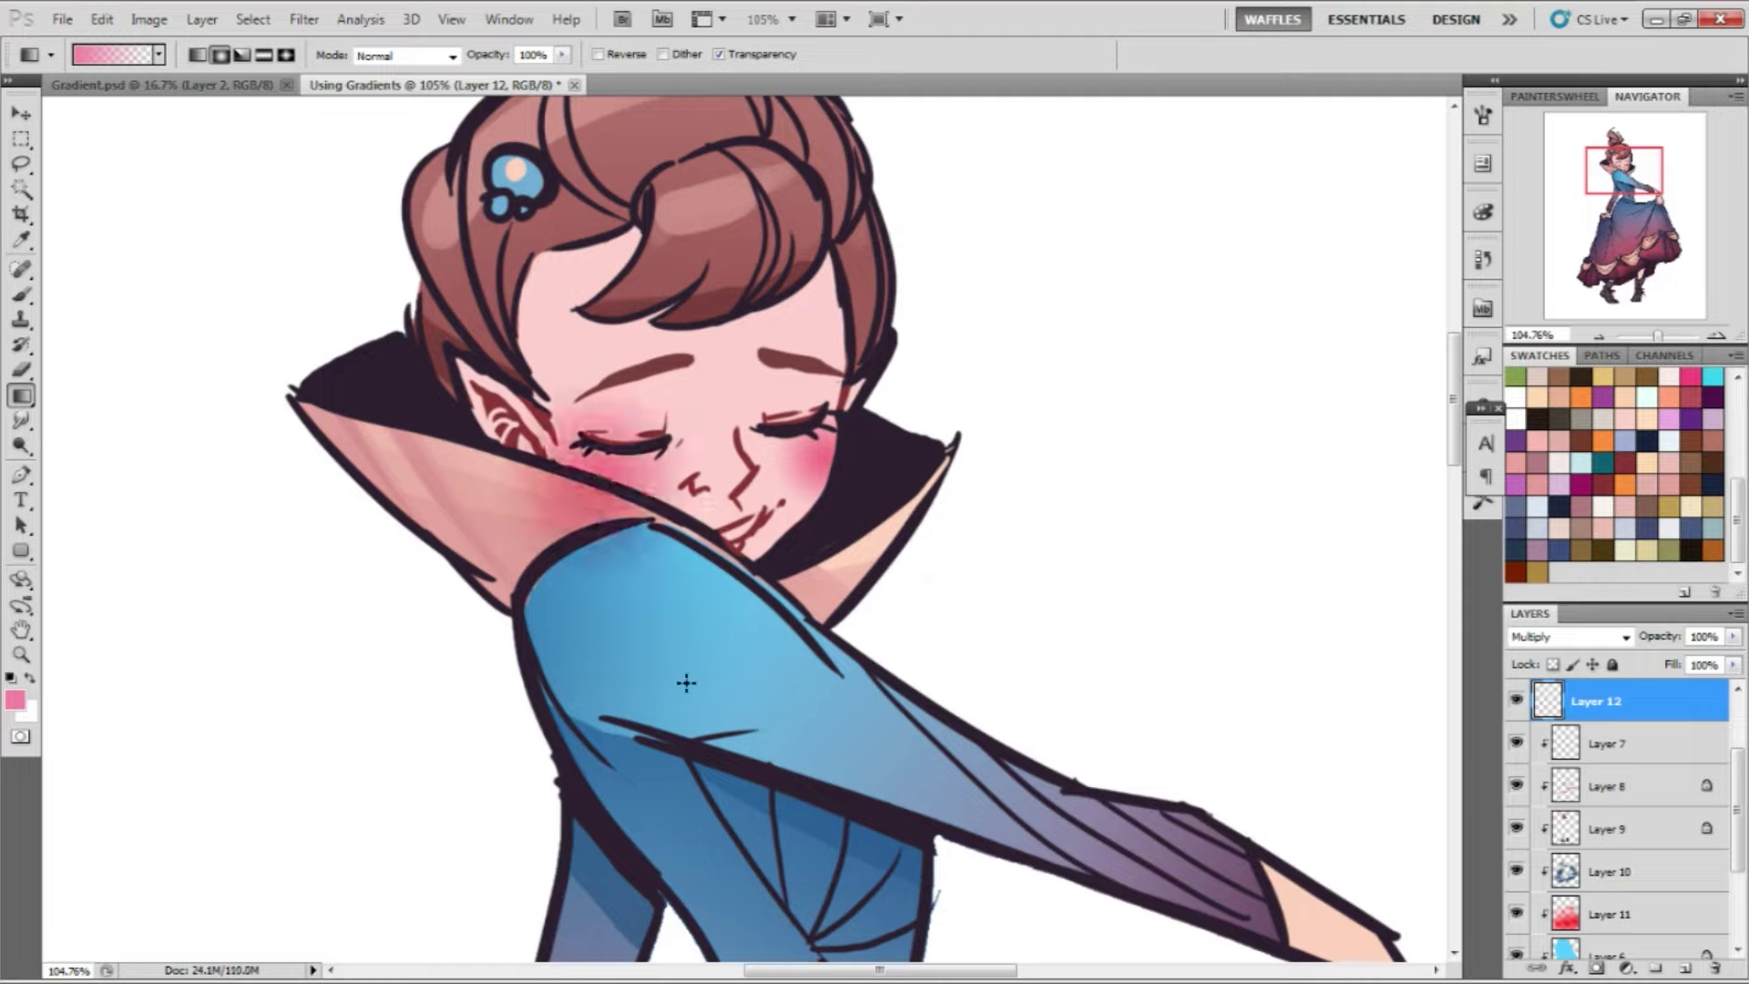
key("e")
mouse_move(461, 507)
left_mouse_down()
mouse_move(556, 537)
mouse_move(452, 495)
mouse_move(482, 464)
mouse_move(684, 542)
left_mouse_up()
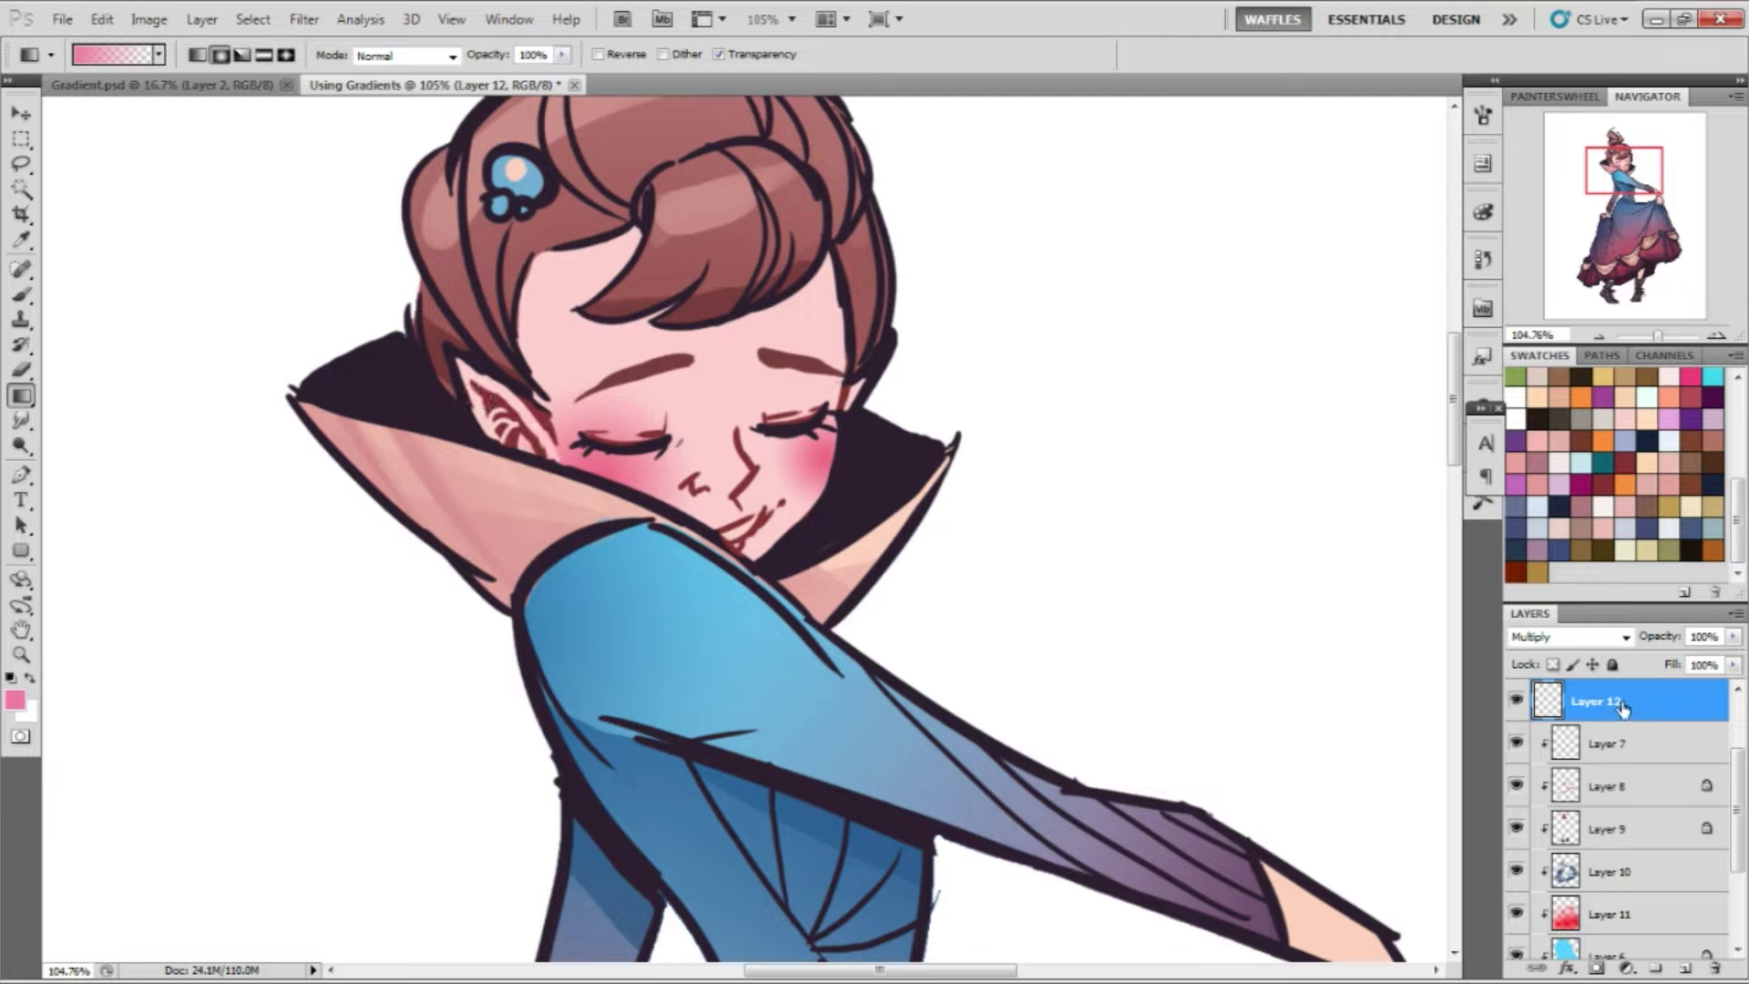
left_click_drag(1663, 638, 1652, 648)
Brush pink over the nose and paint the lips a darker red
key("b")
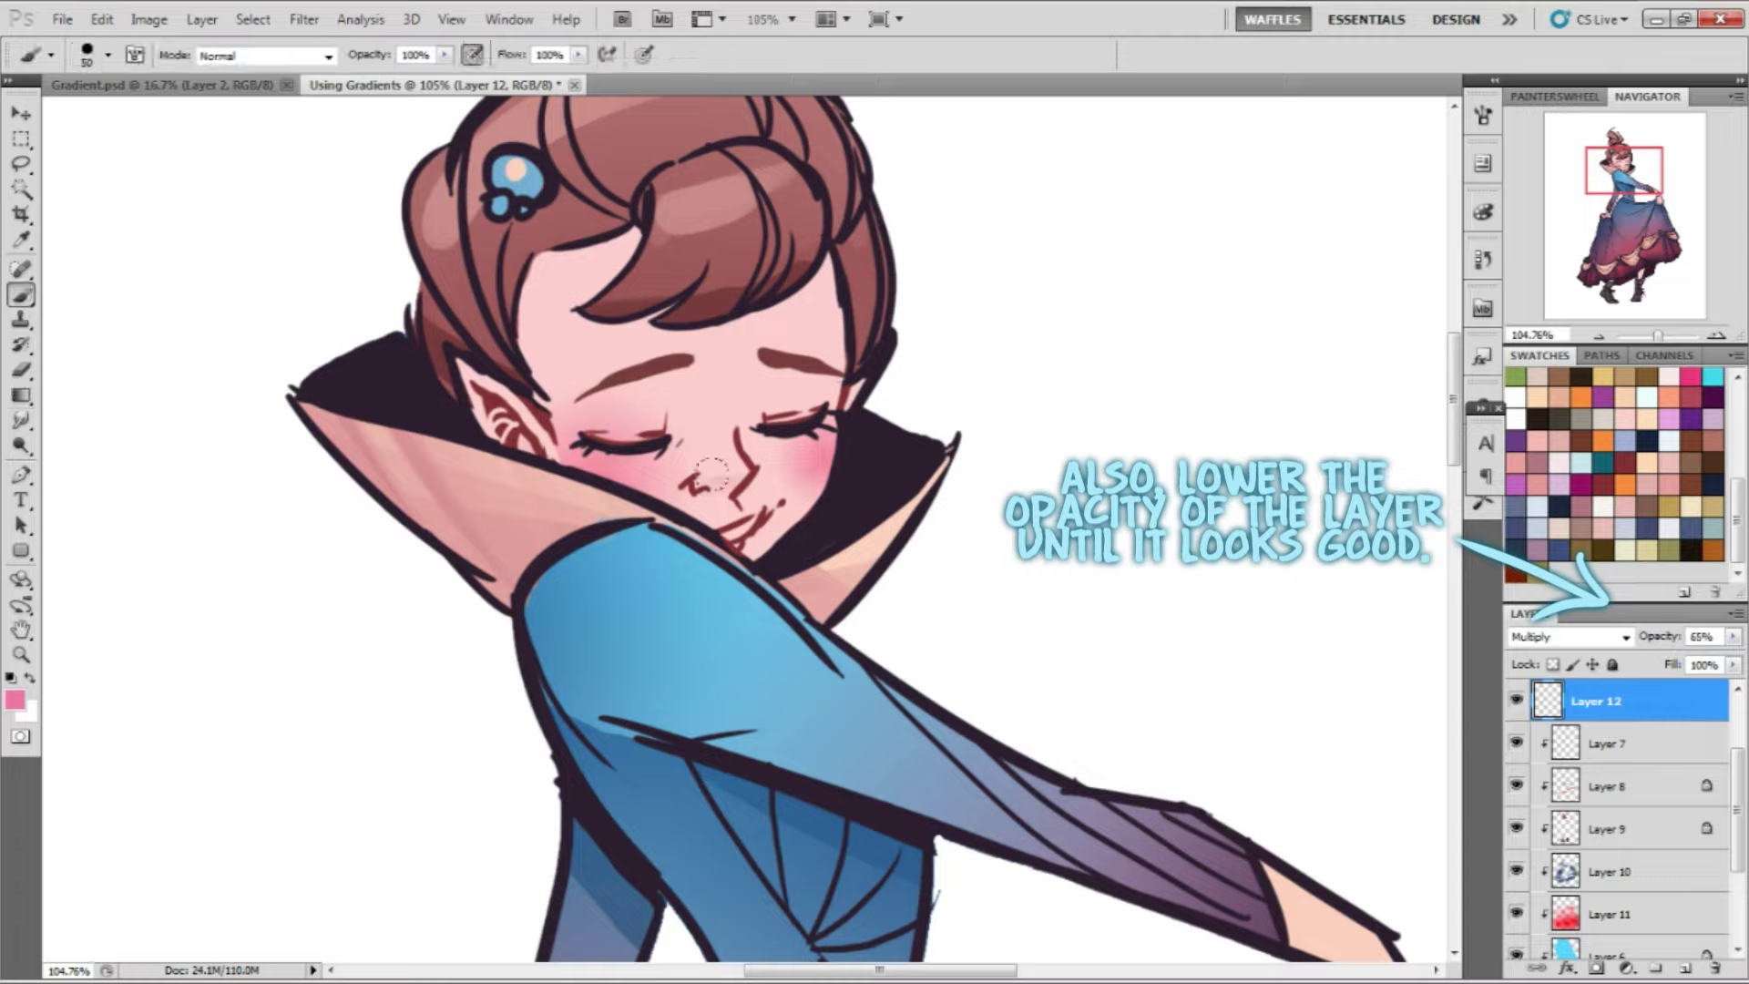
left_click_drag(694, 466, 724, 453)
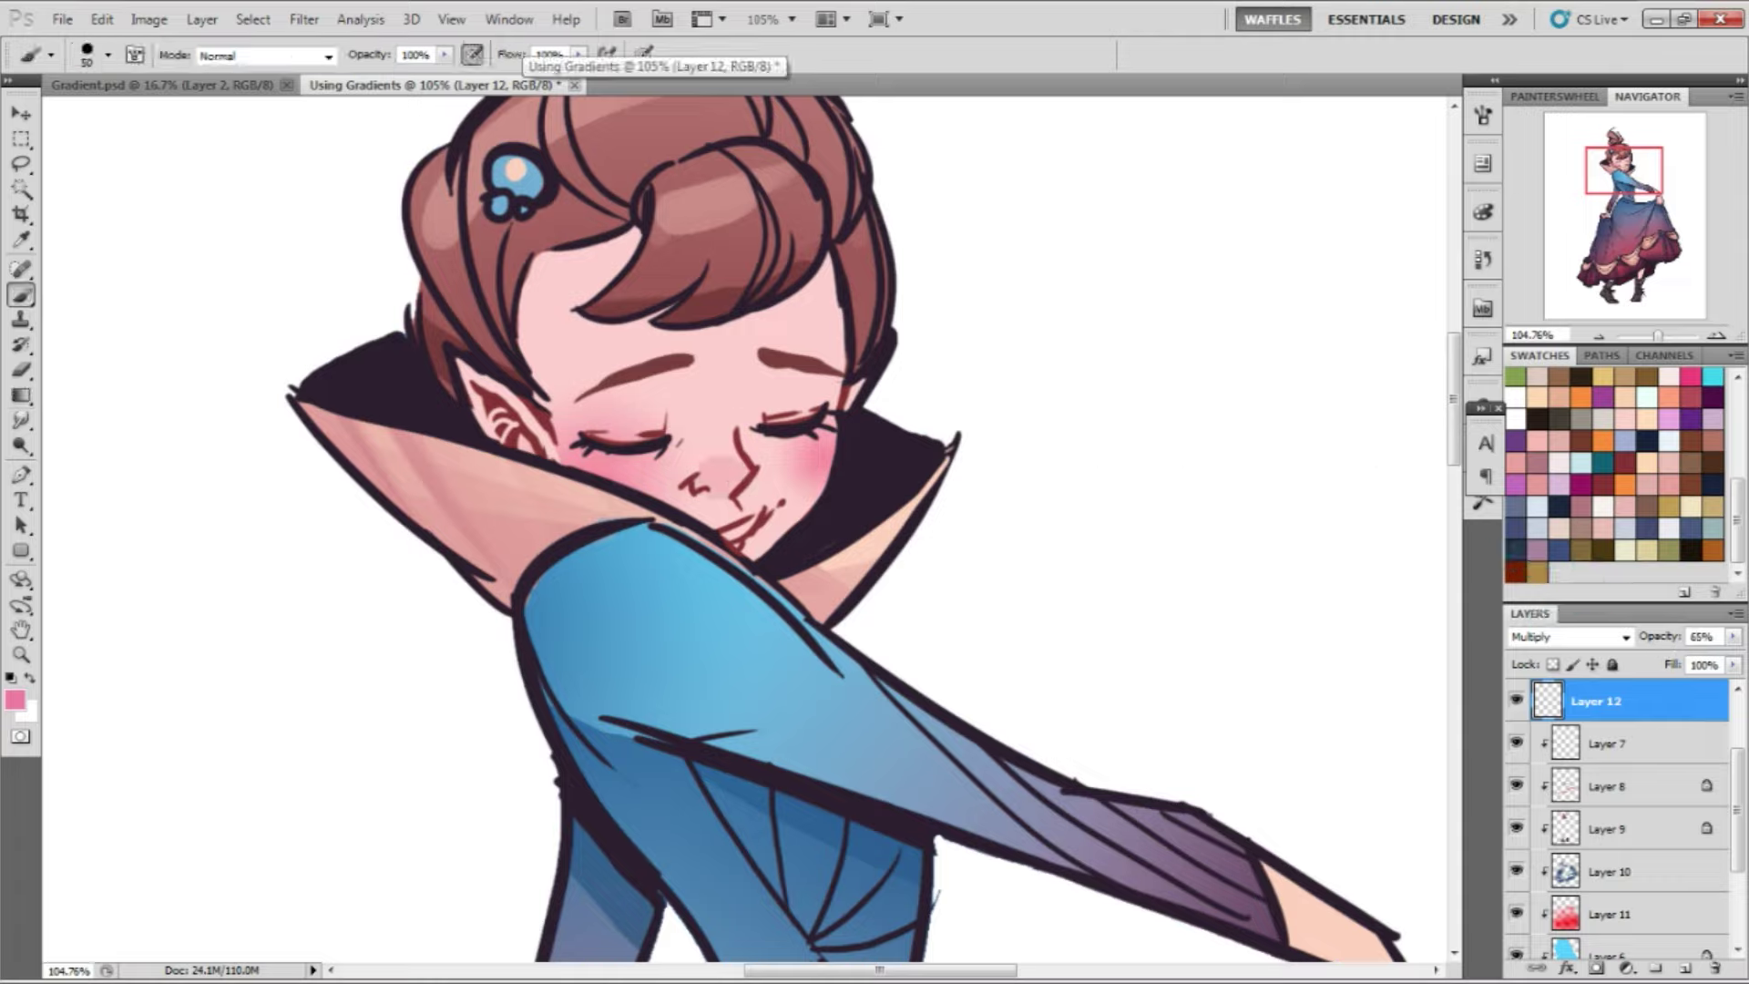
left_click(472, 54)
mouse_move(708, 521)
left_mouse_down()
mouse_move(742, 503)
mouse_move(712, 533)
left_mouse_up()
left_click_drag(691, 678, 683, 672)
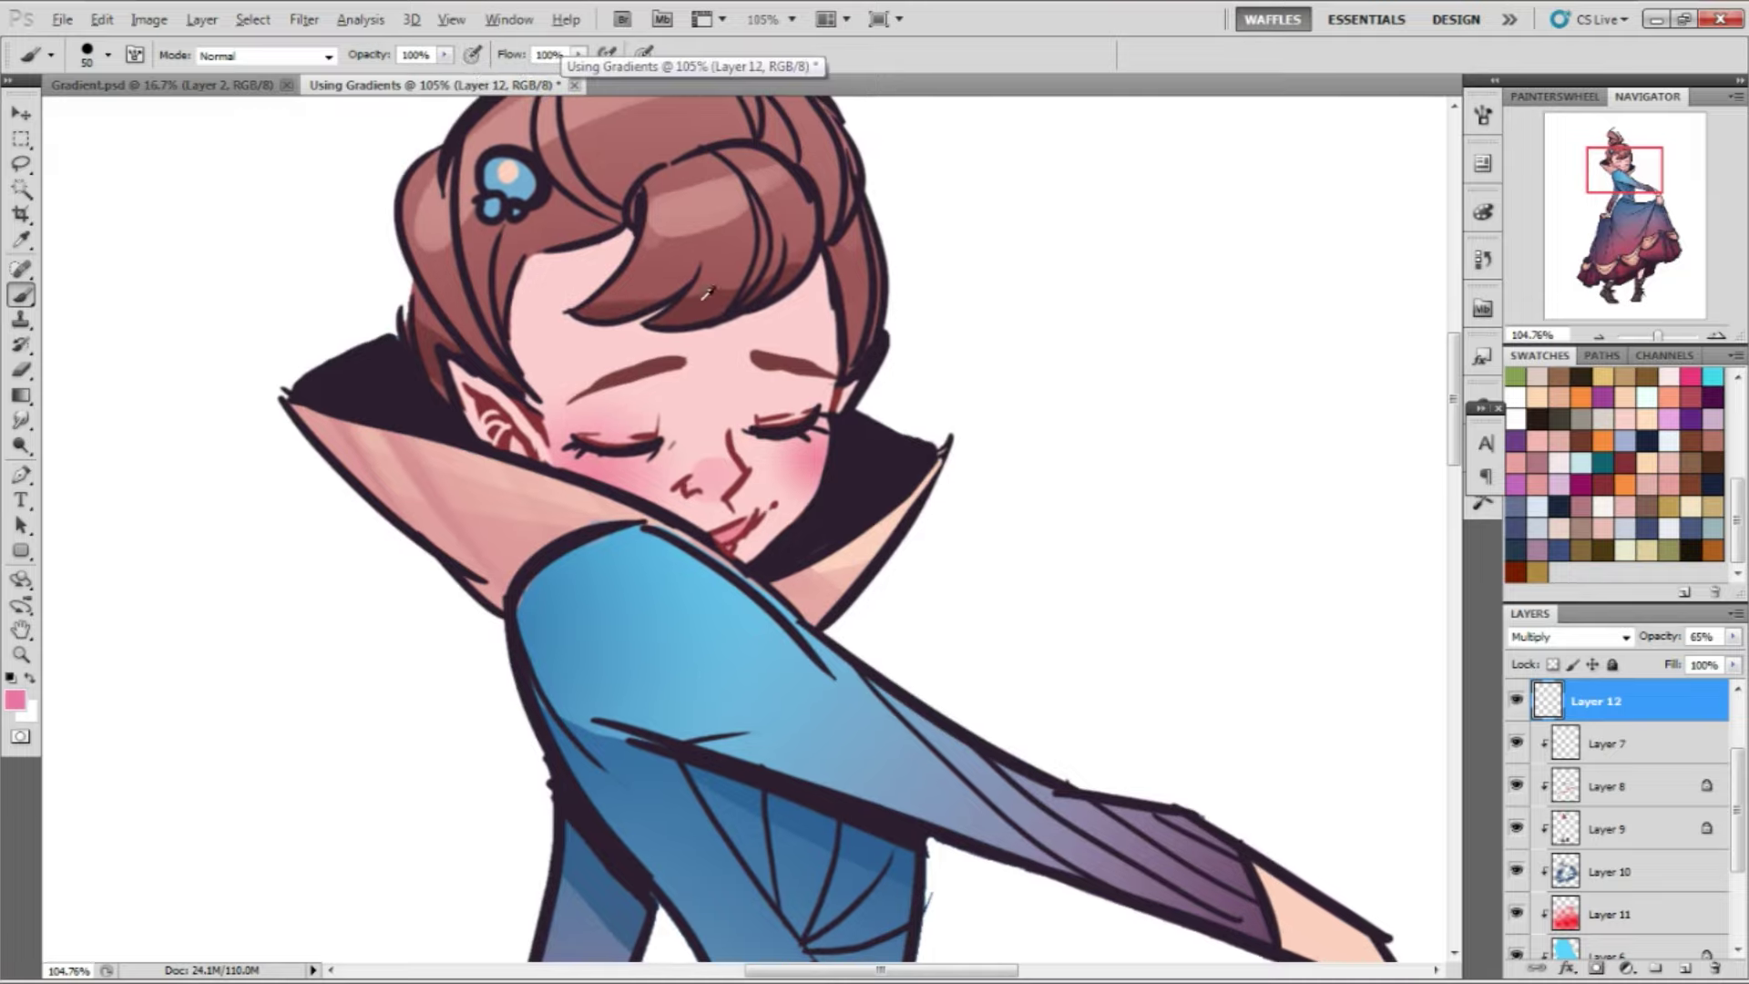
Add more sampled dark red to the lips, then sample white and reframe the face
left_click(724, 425, "alt")
left_click_drag(729, 536, 706, 519)
left_click_drag(688, 715, 681, 747)
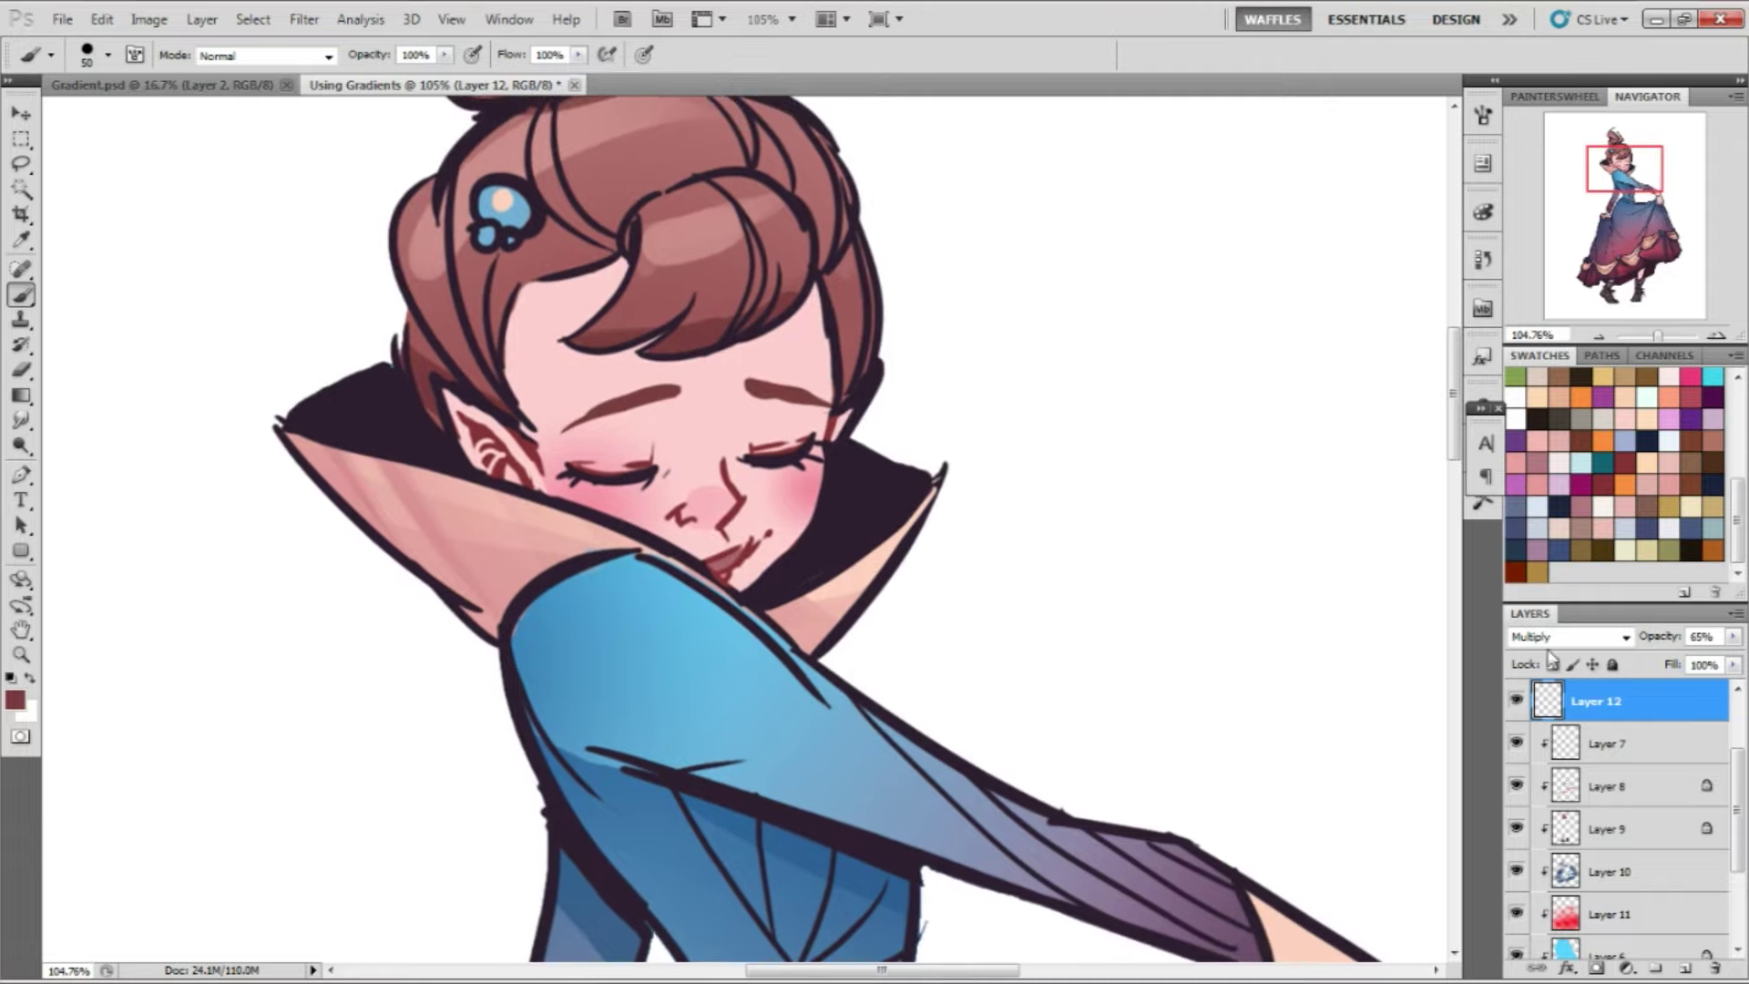
left_click(193, 488, "alt")
left_click_drag(722, 644, 691, 585)
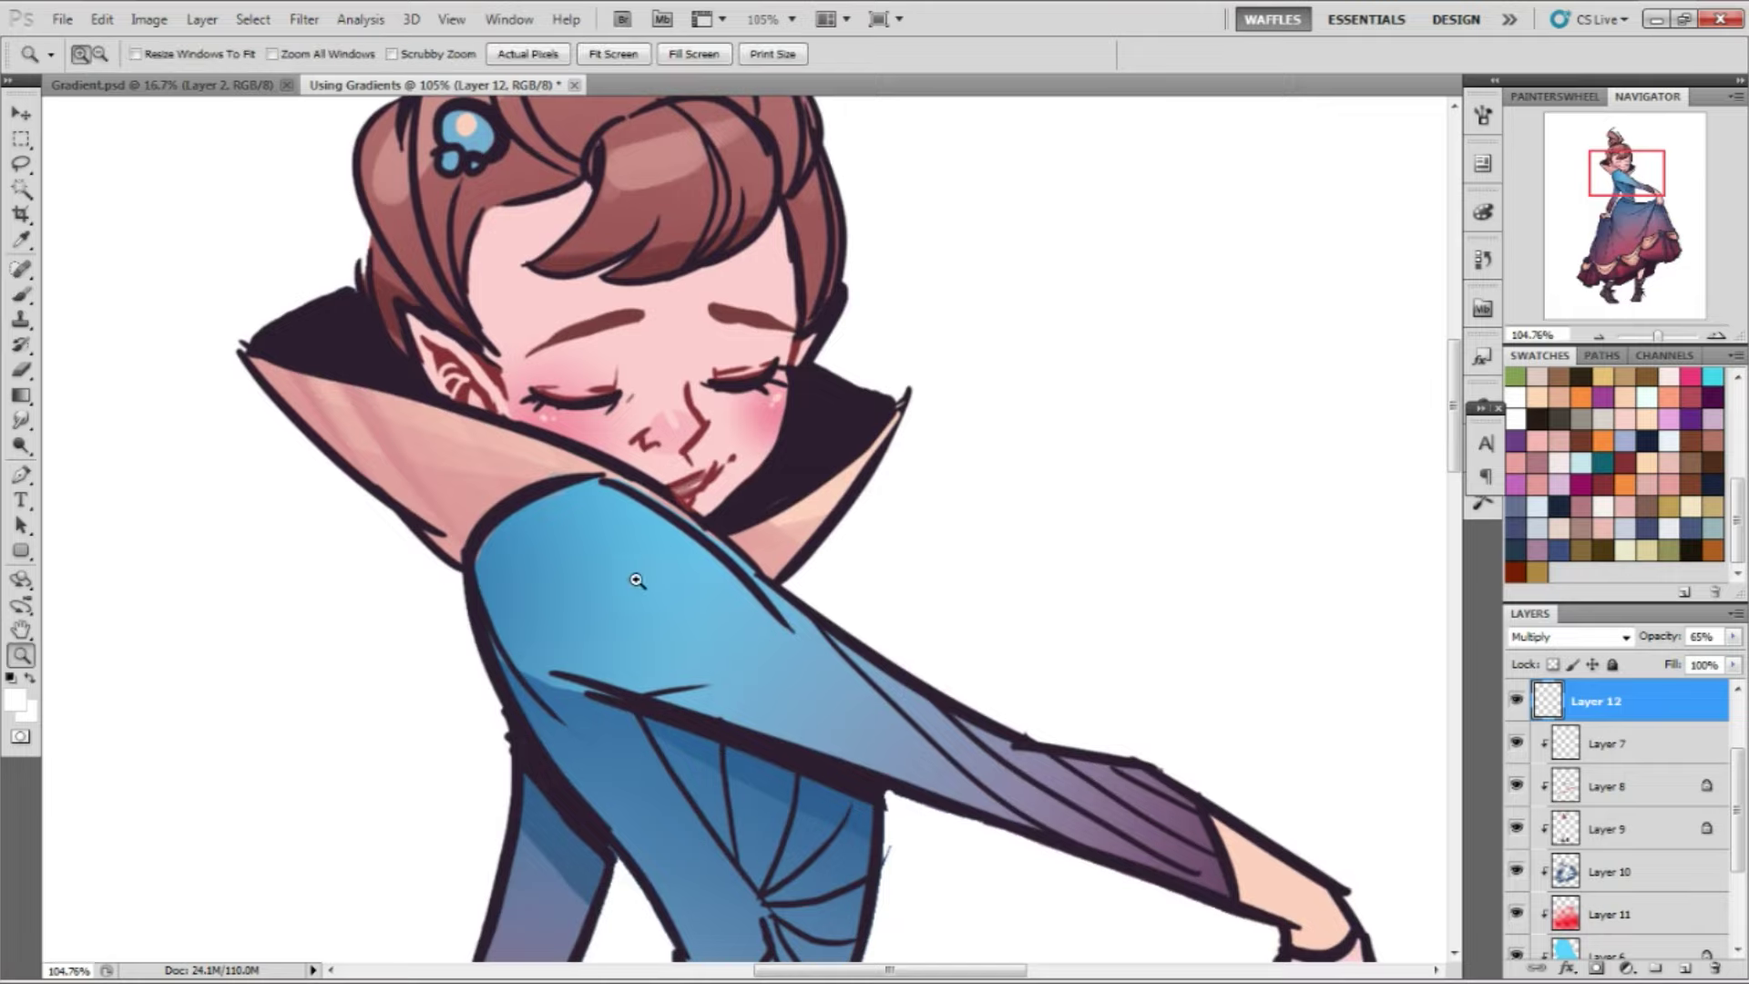
Zoom out to the whole figure and set Layer 12's opacity to 53%
left_click(636, 585, "alt")
left_click(654, 467, "alt")
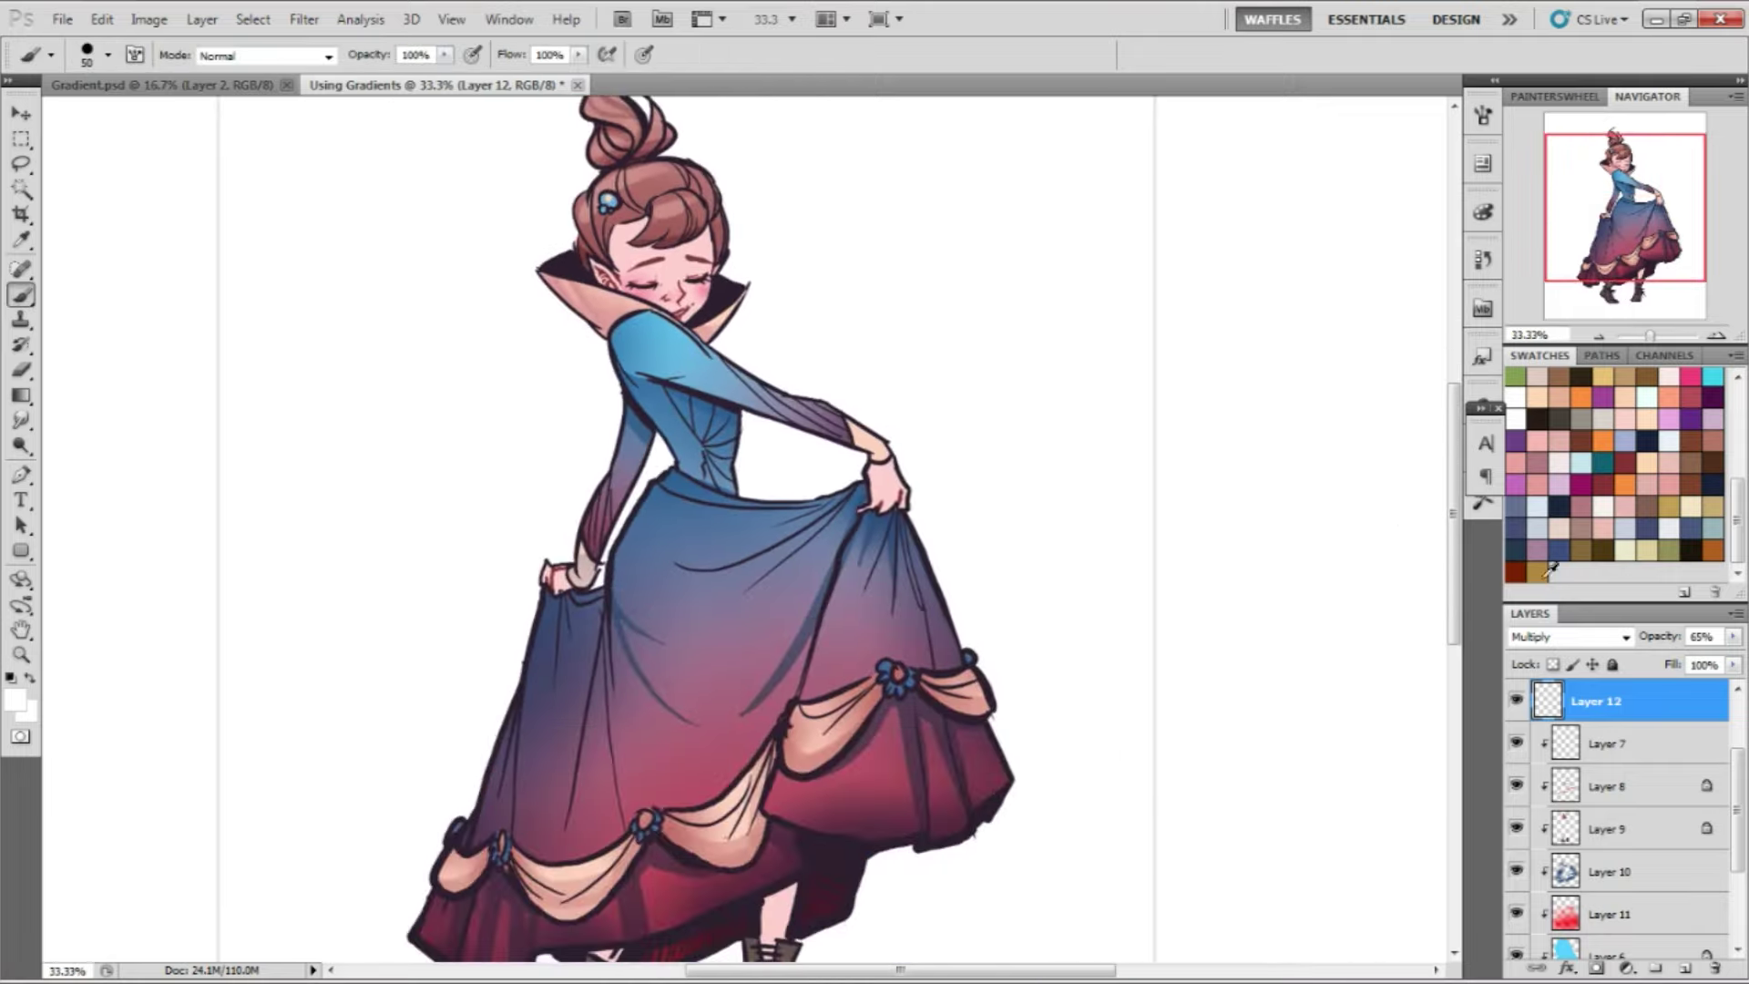
left_click_drag(1666, 637, 1651, 639)
View the full finished page at 25% zoom
left_click_drag(750, 722, 663, 464)
key("z")
left_click(663, 464, "alt")
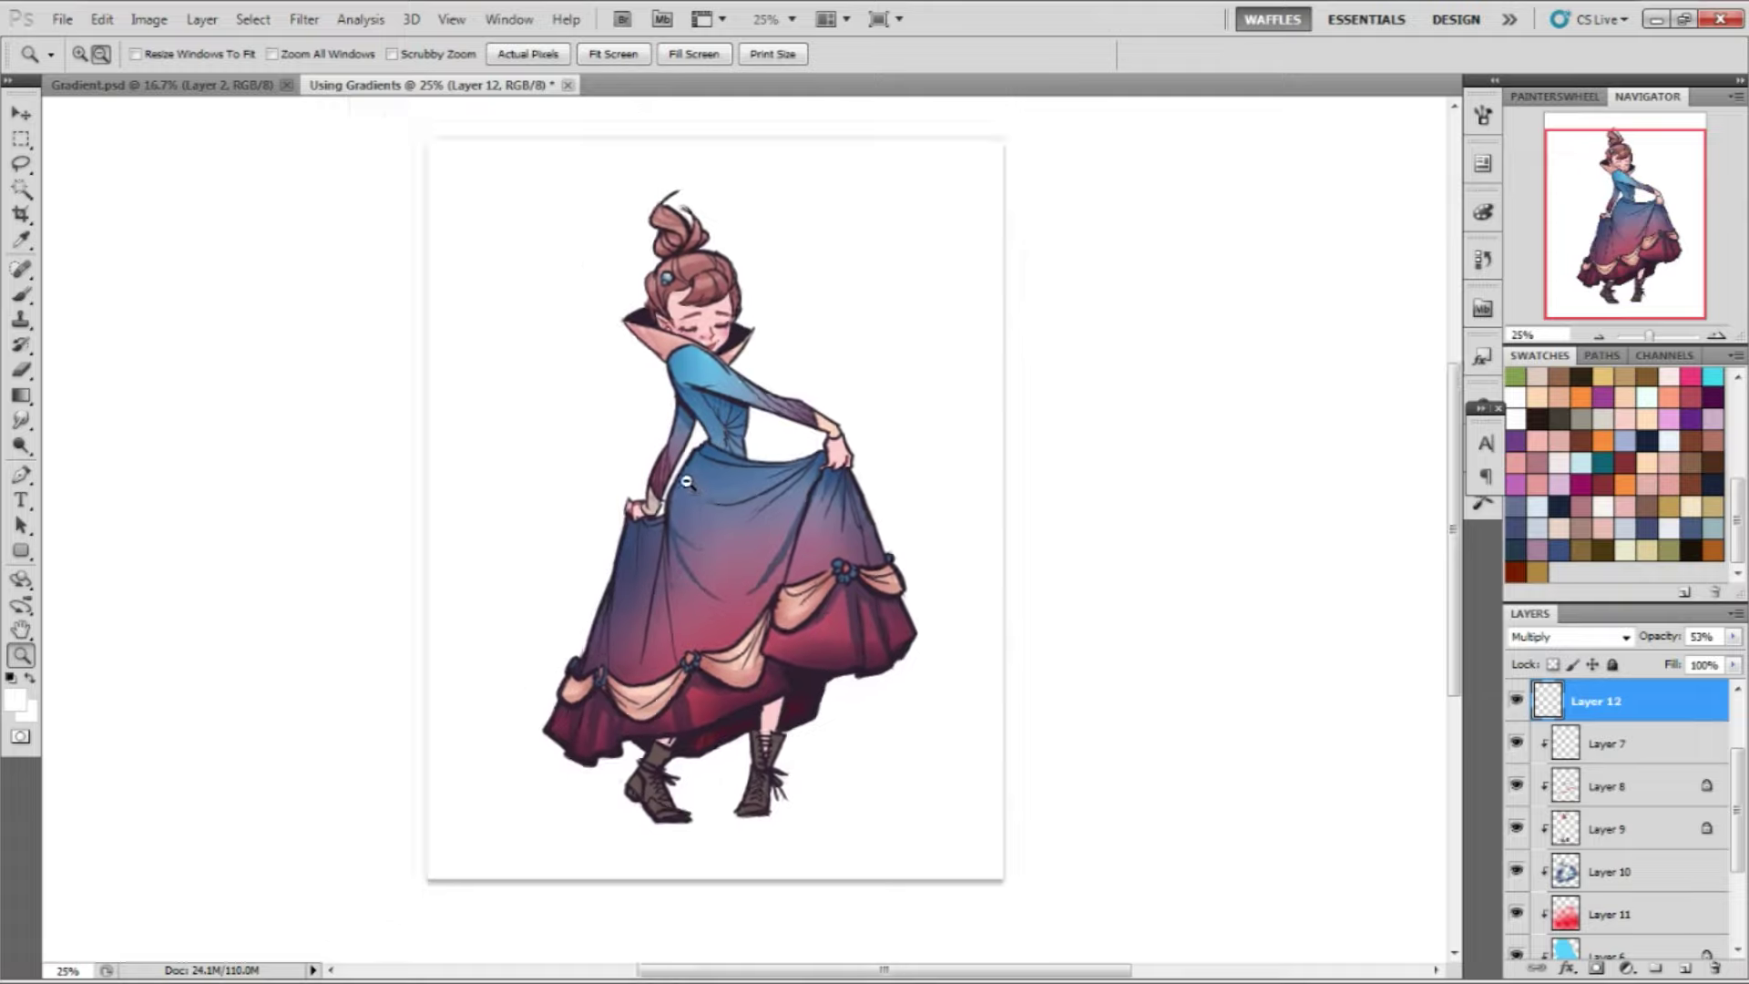
key("b")
key("ctrl+plus")
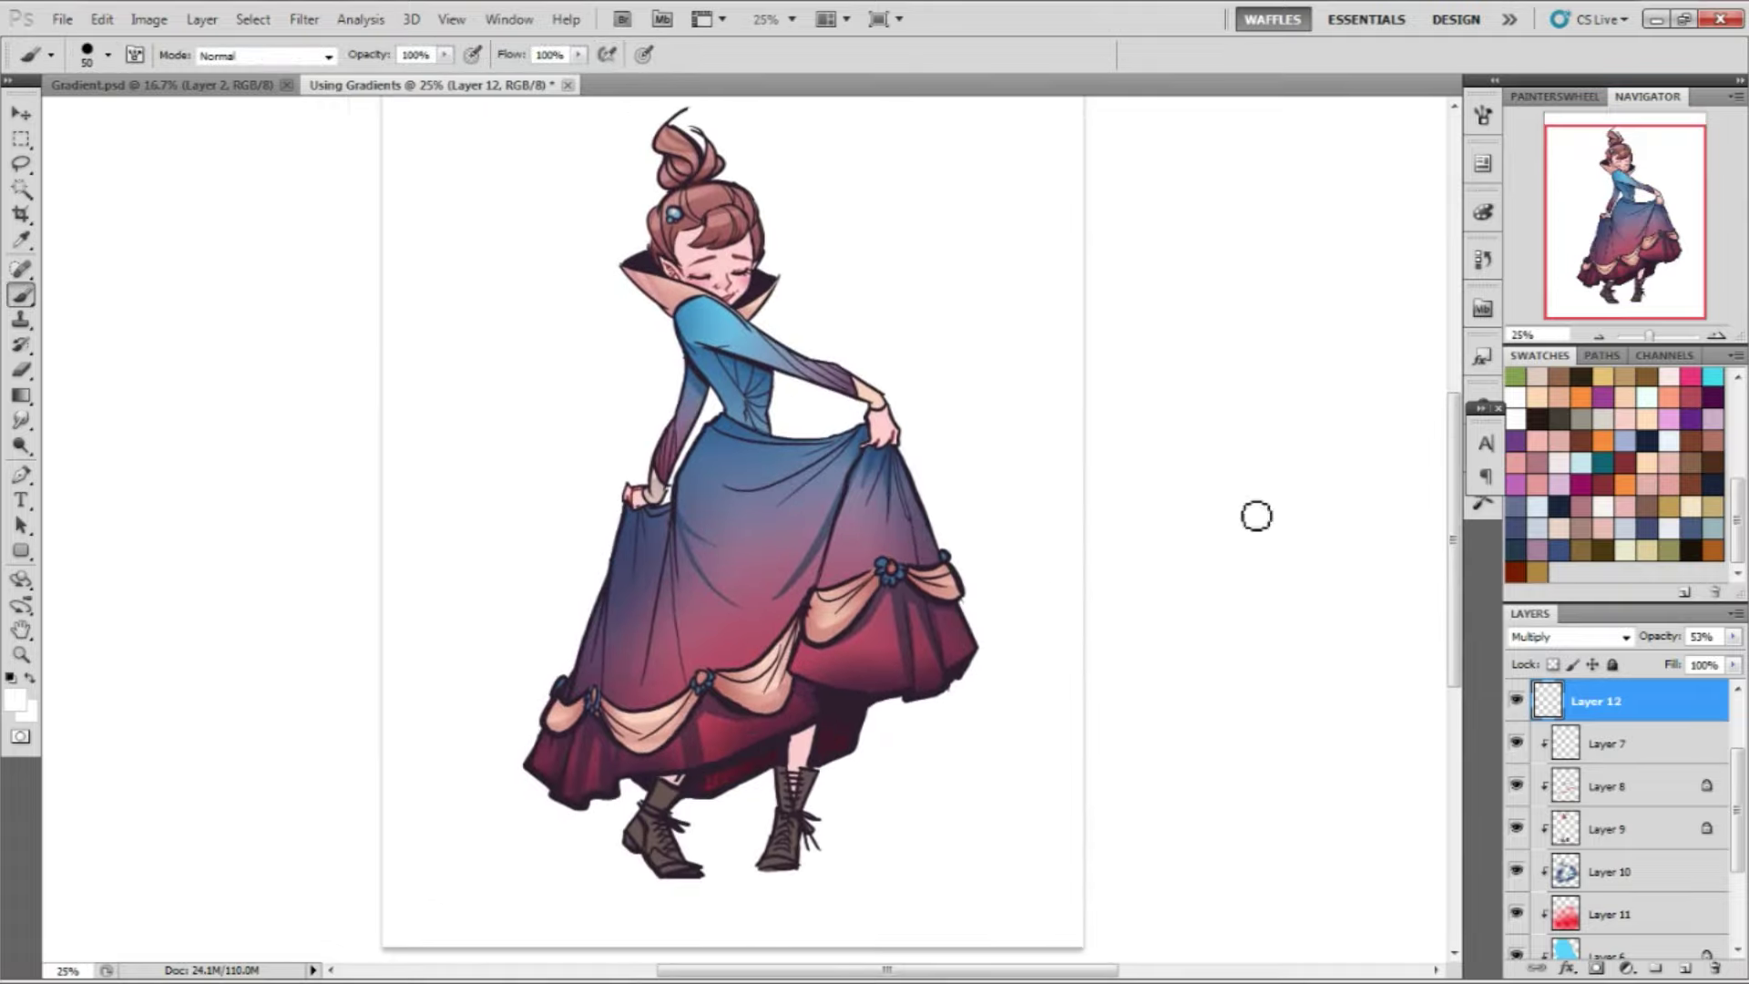